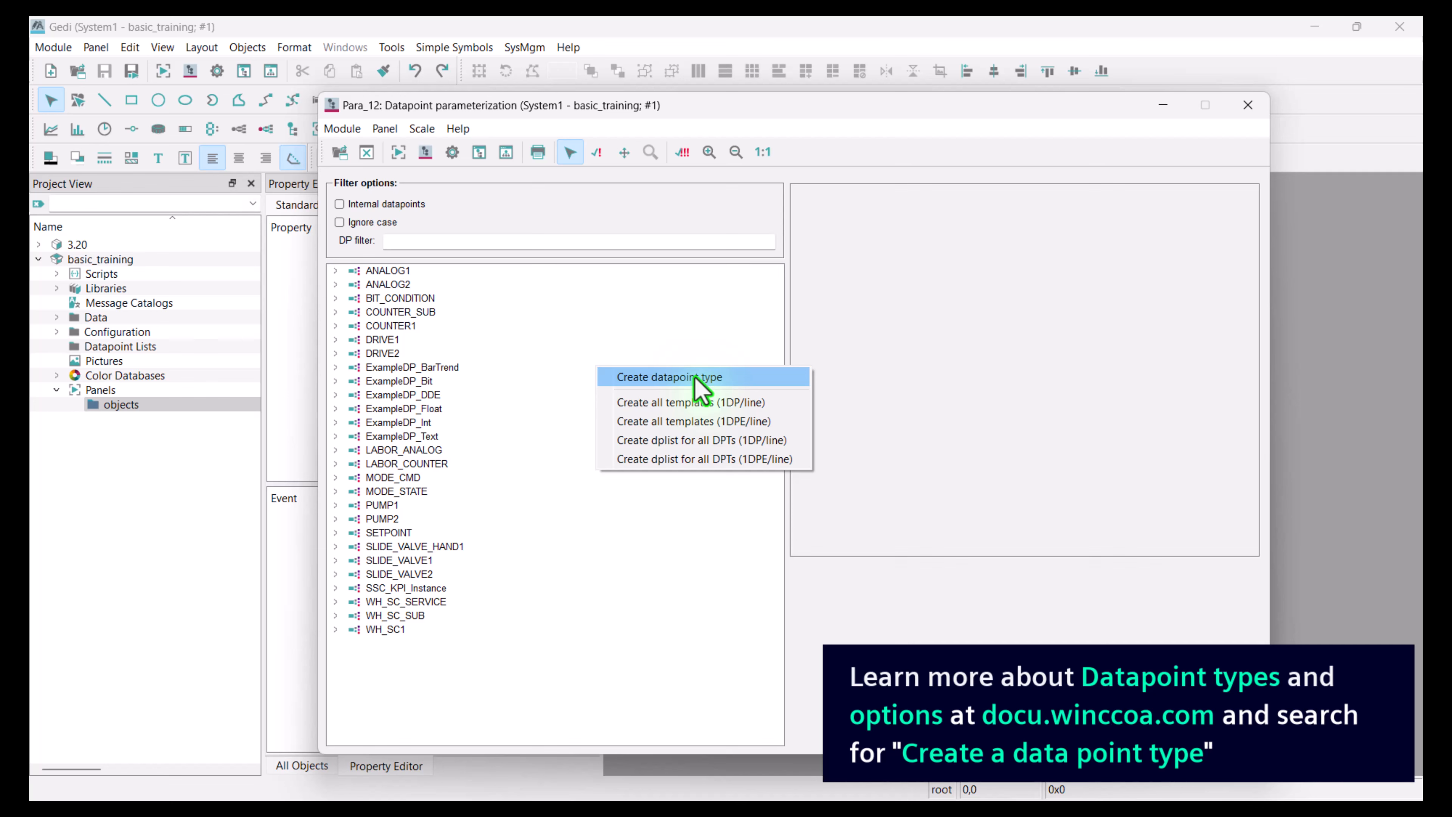
Create a new datapoint type named pump.
{"action": "left_click", "coordinate": [720, 378]}
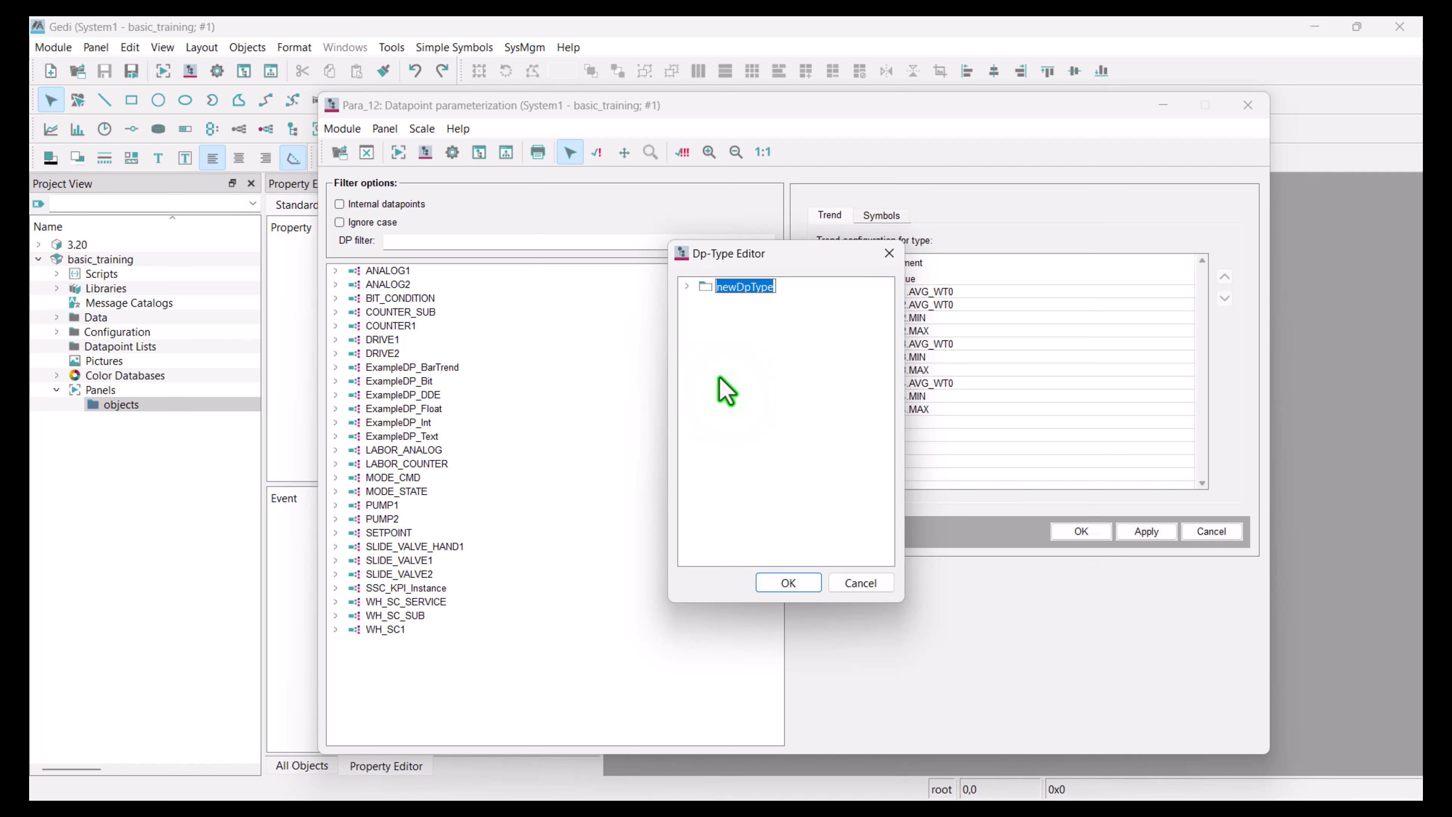
{"action": "type", "text": "pump"}
{"action": "key", "text": "Return"}
Add a node named state directly under the pump root of the datapoint type.
{"action": "right_click", "coordinate": [729, 286]}
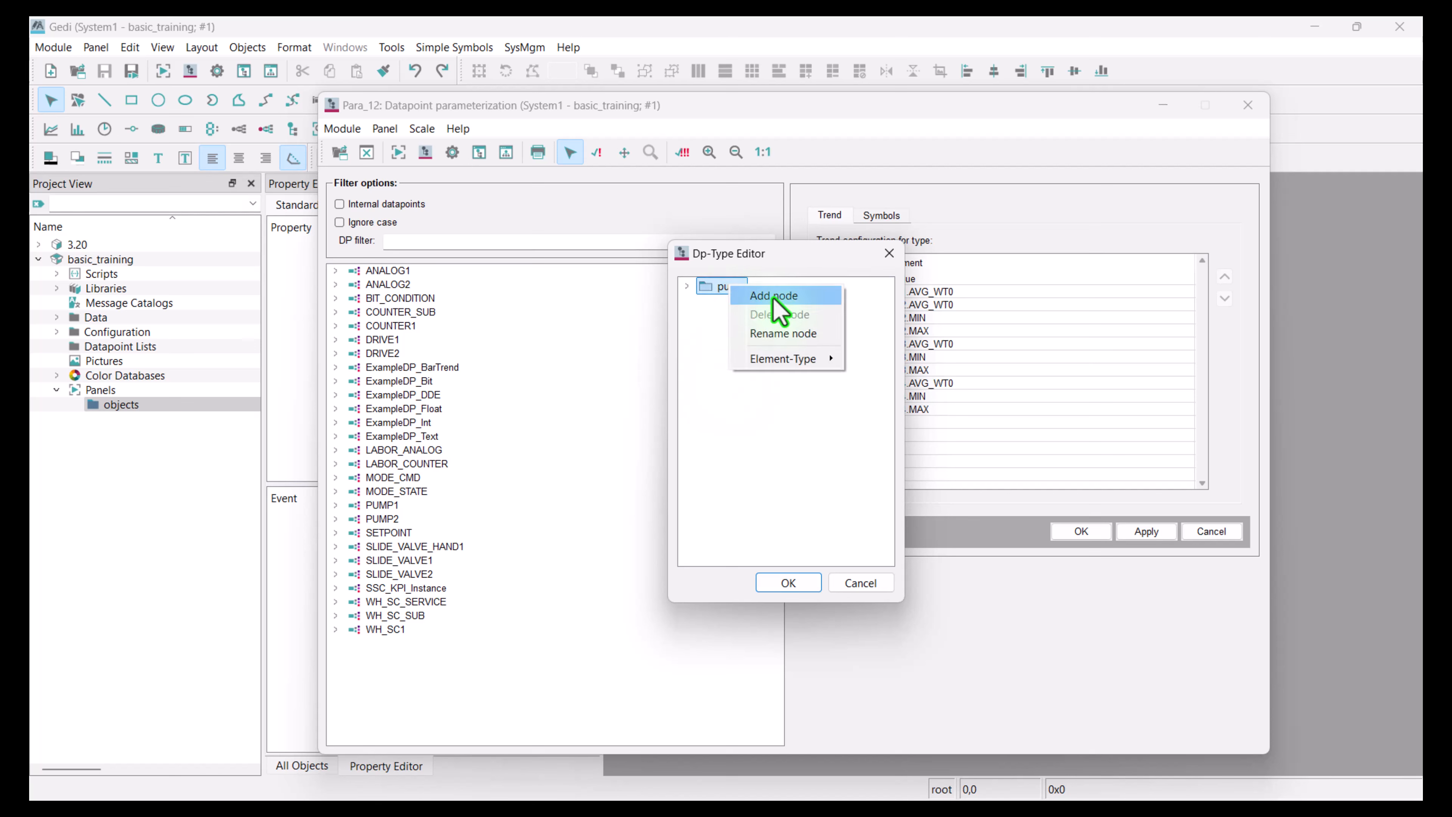
{"action": "left_click", "coordinate": [773, 297]}
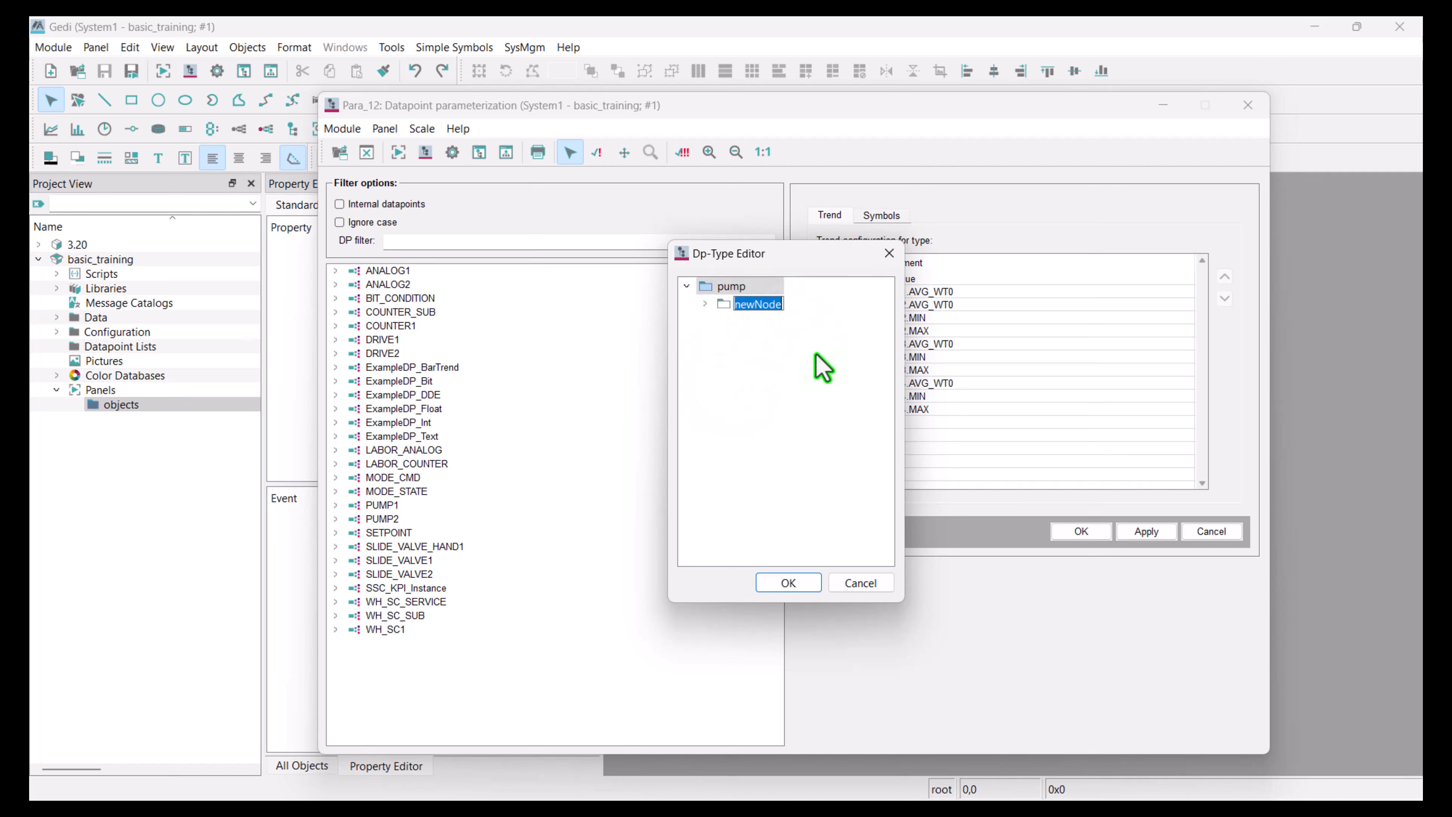
{"action": "type", "text": "state"}
{"action": "key", "text": "Return"}
Add two child nodes named on and off under the state node.
{"action": "right_click", "coordinate": [760, 304]}
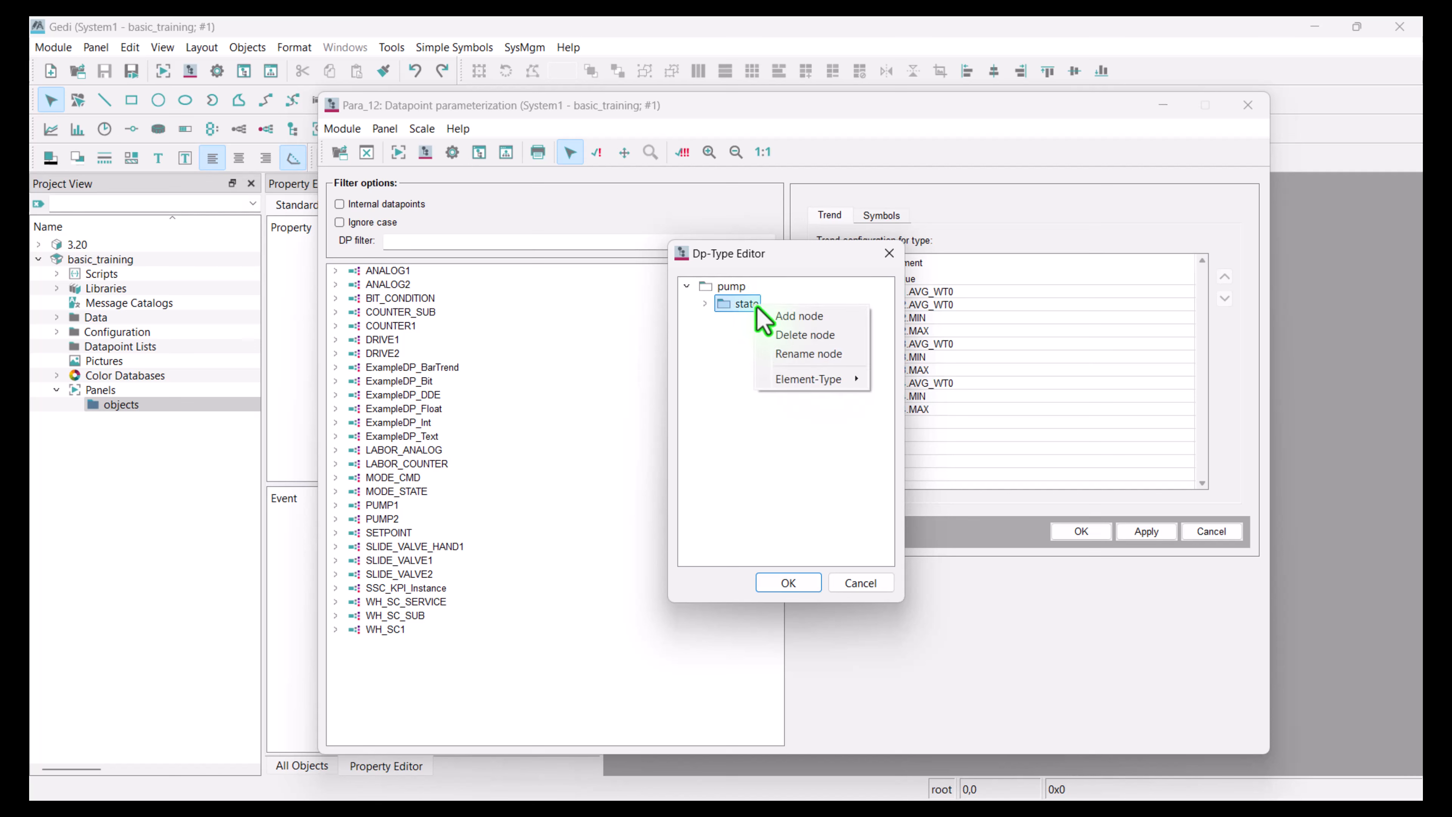
{"action": "left_click", "coordinate": [775, 315]}
{"action": "type", "text": "on"}
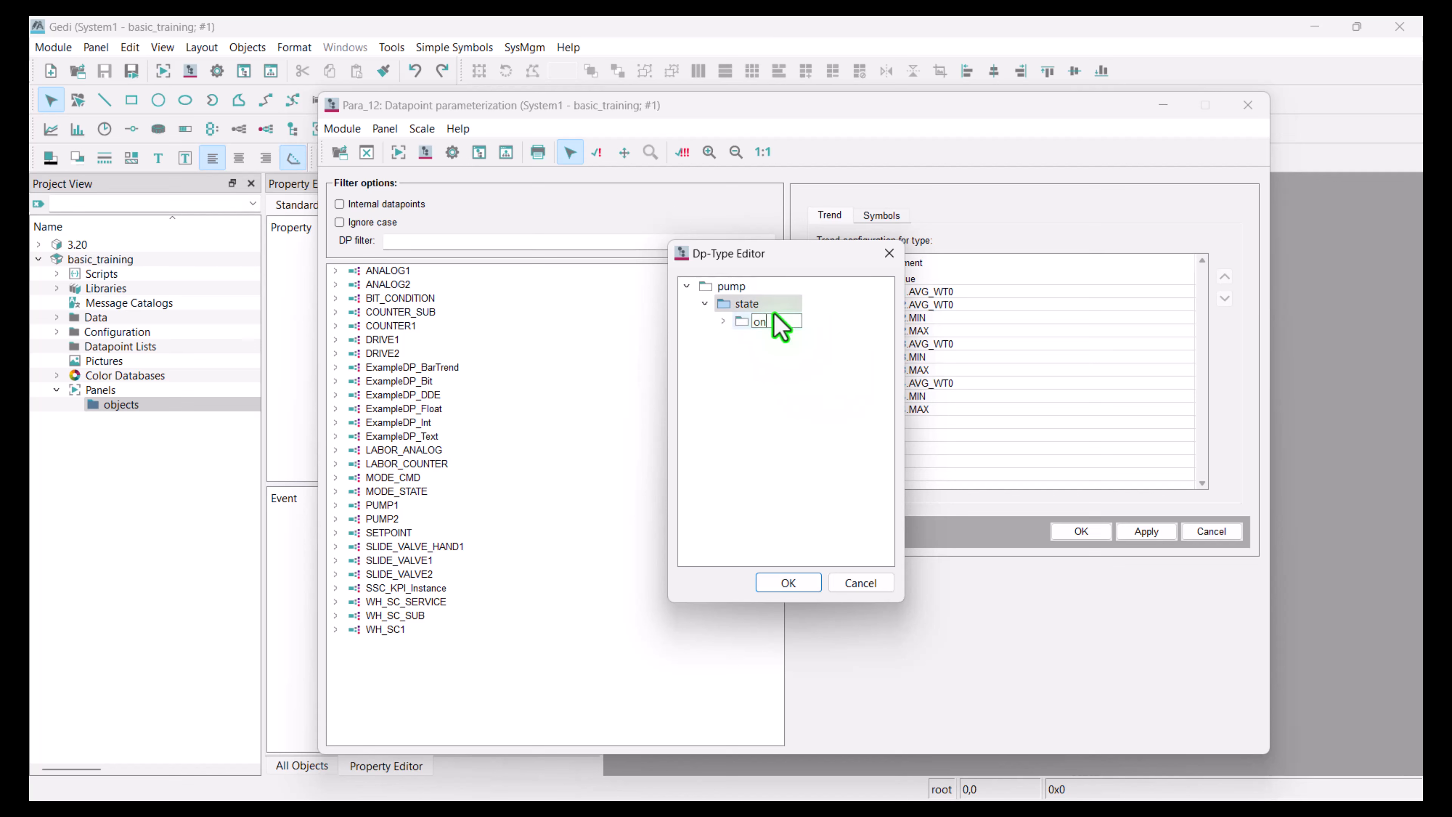
{"action": "key", "text": "Return"}
{"action": "right_click", "coordinate": [765, 309]}
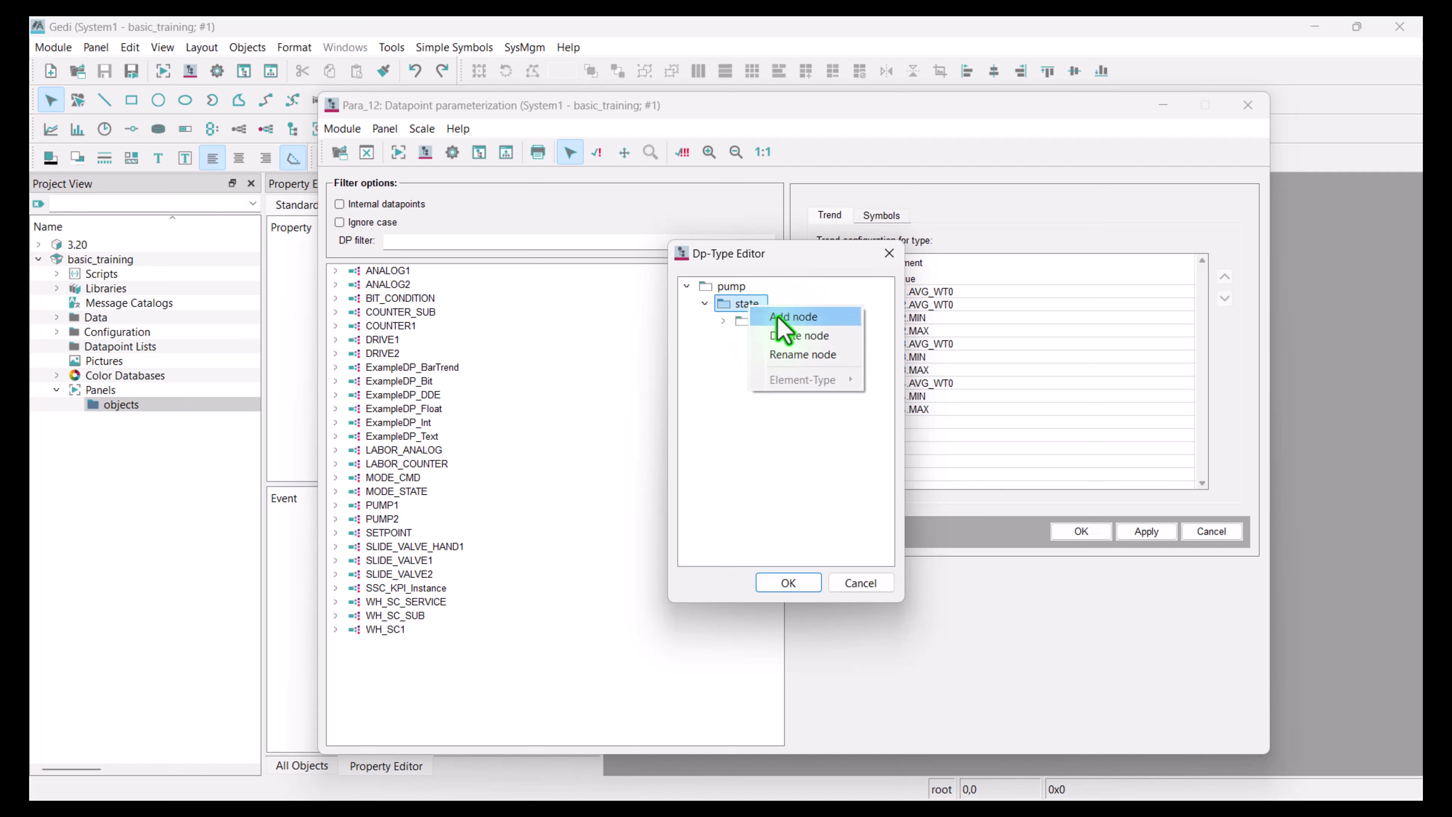
{"action": "left_click", "coordinate": [778, 317]}
{"action": "type", "text": "off"}
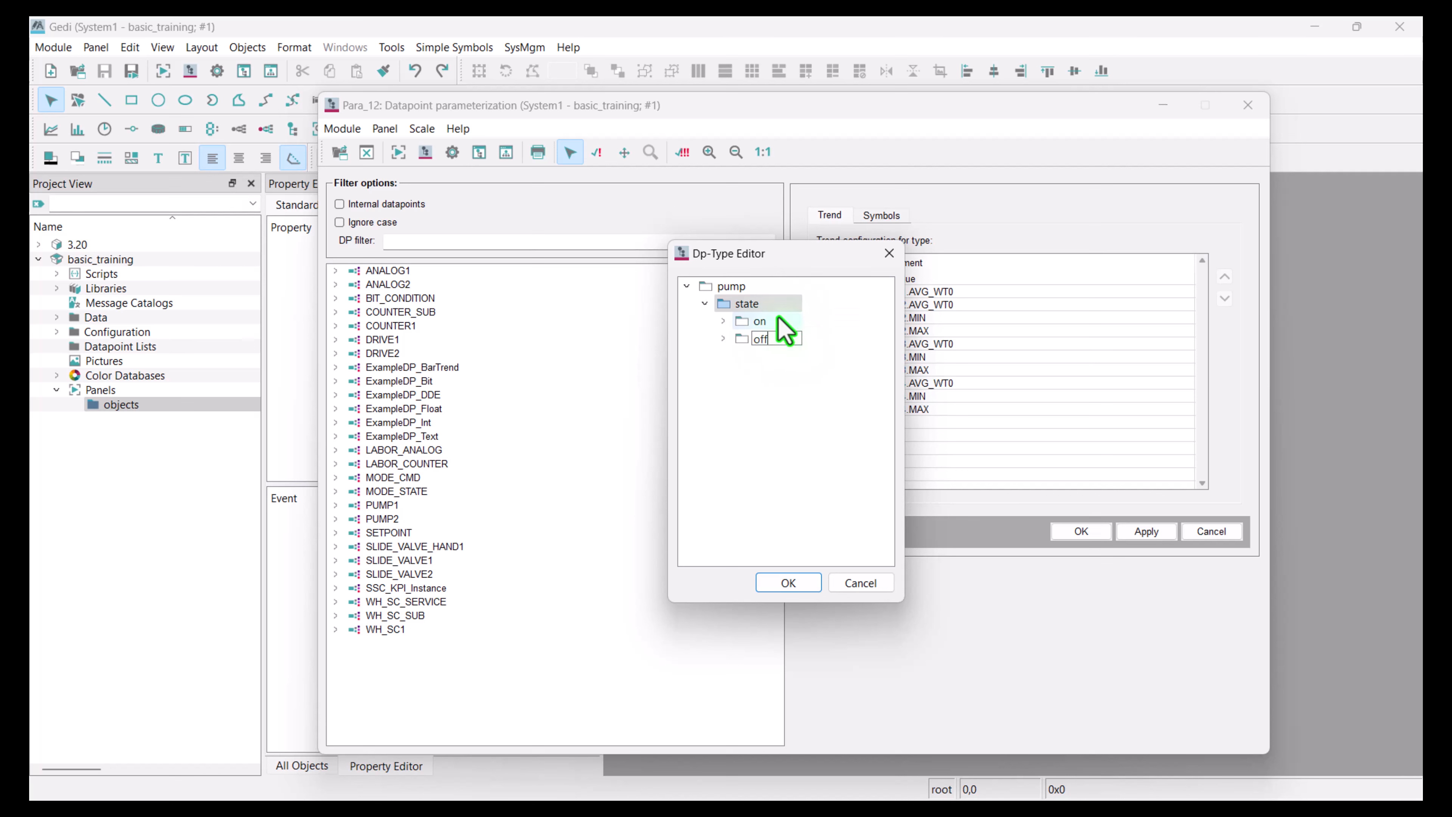
{"action": "key", "text": "Return"}
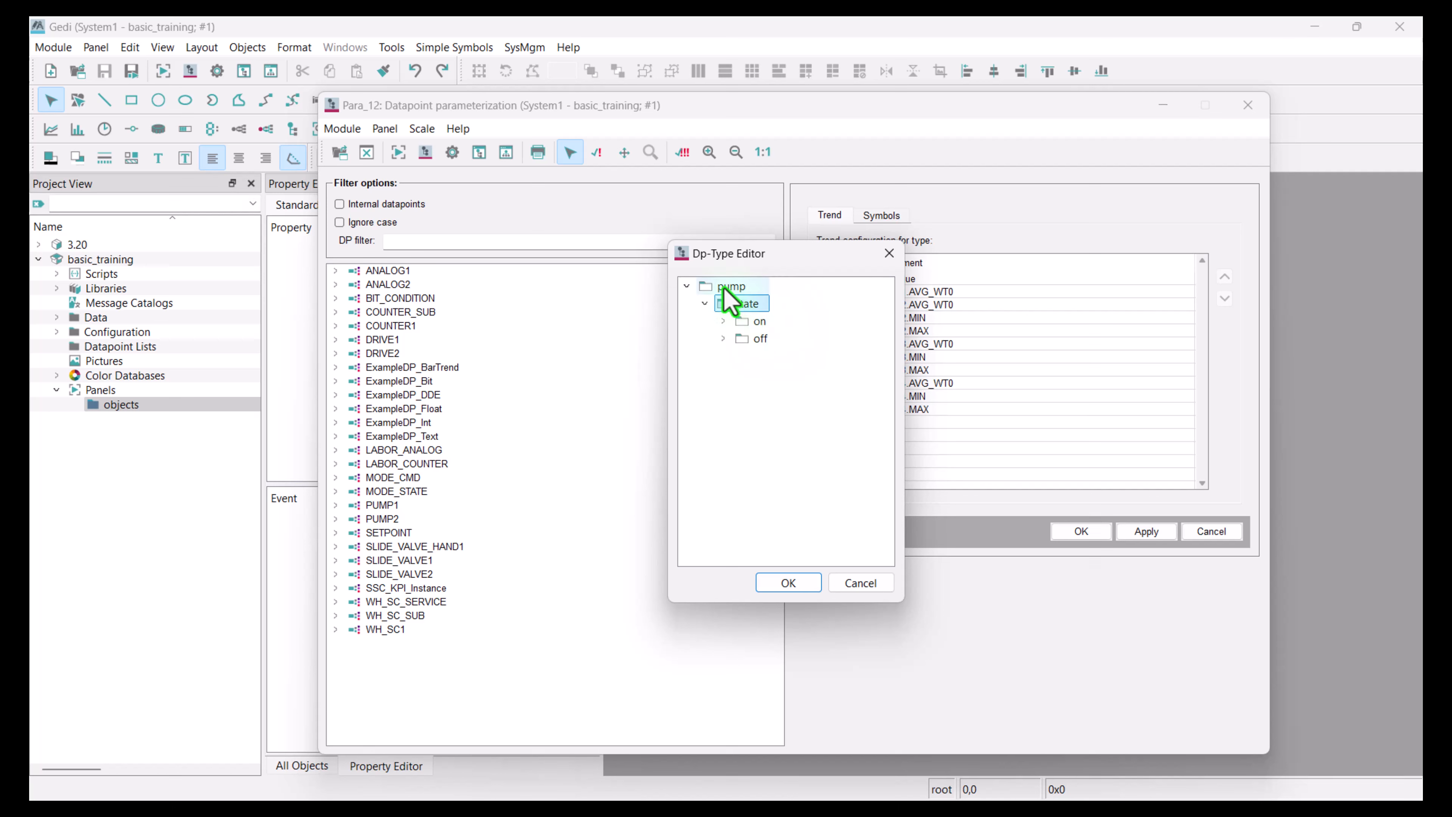
Add a node named value directly under the pump root, alongside state.
{"action": "right_click", "coordinate": [725, 289]}
{"action": "left_click", "coordinate": [779, 315]}
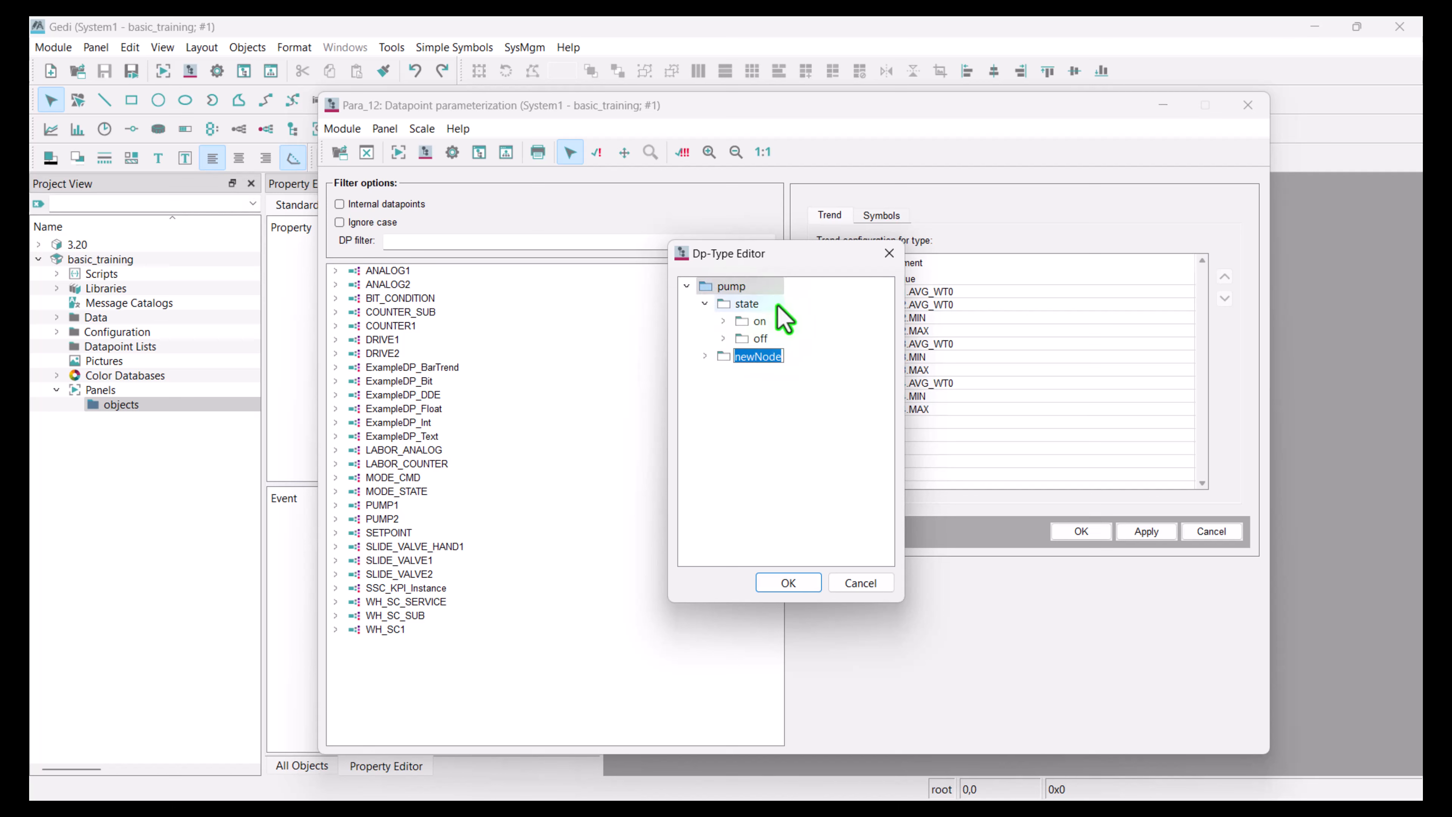
{"action": "type", "text": "value"}
{"action": "key", "text": "Return"}
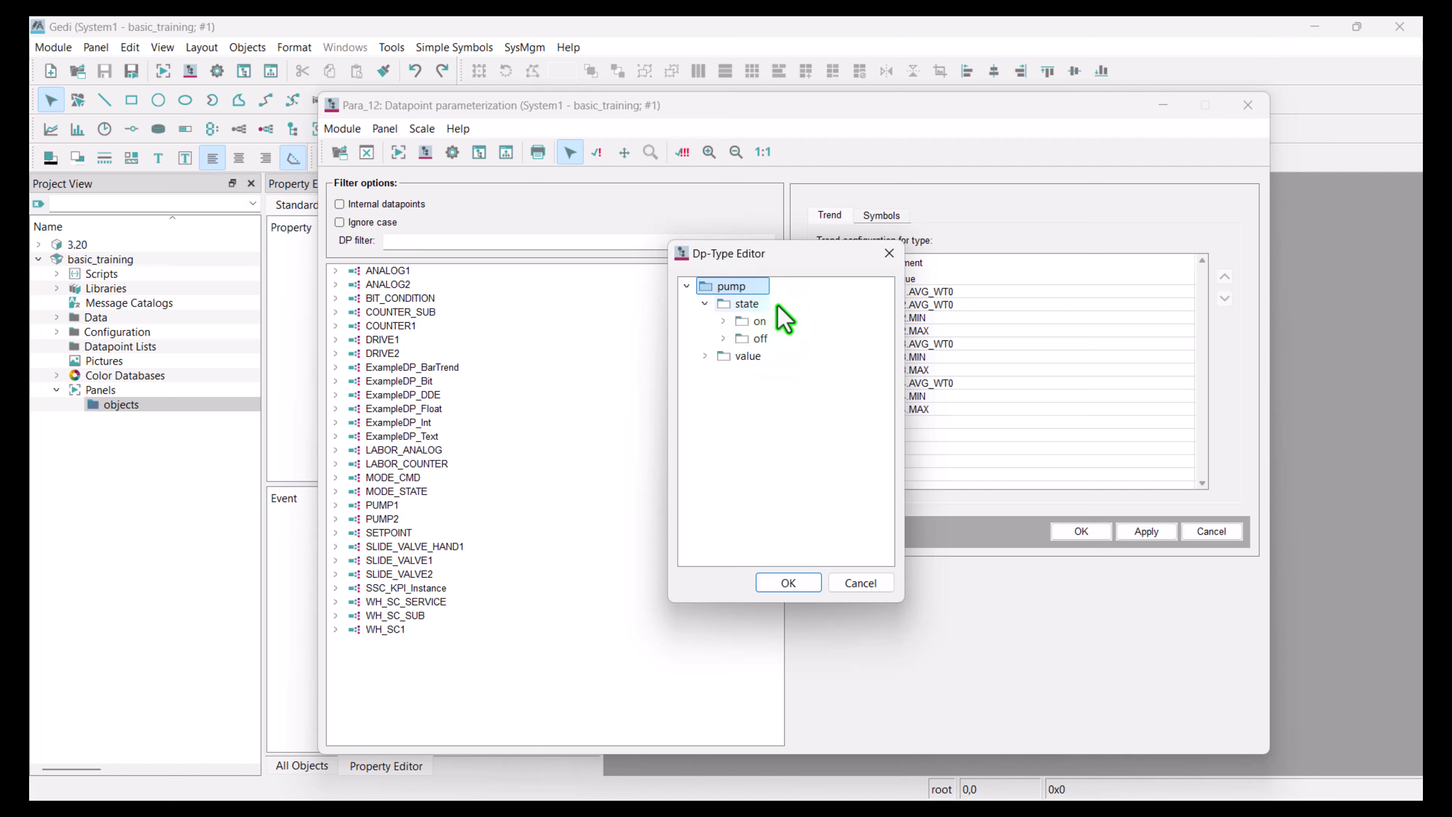
Add two child nodes named flowrate and power under the value node.
{"action": "right_click", "coordinate": [743, 359]}
{"action": "left_click", "coordinate": [768, 369]}
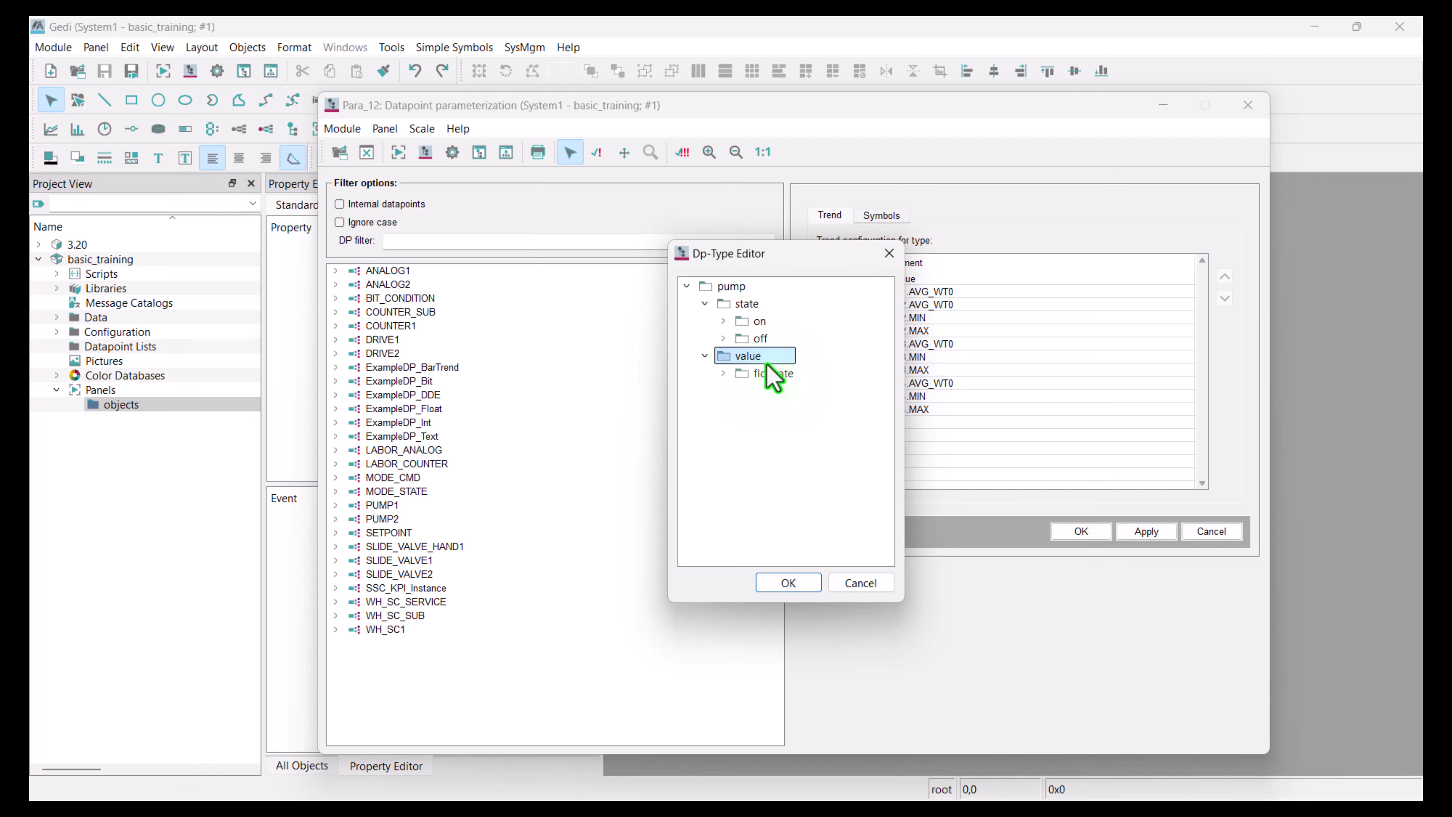
{"action": "right_click", "coordinate": [767, 364]}
{"action": "left_click", "coordinate": [777, 371]}
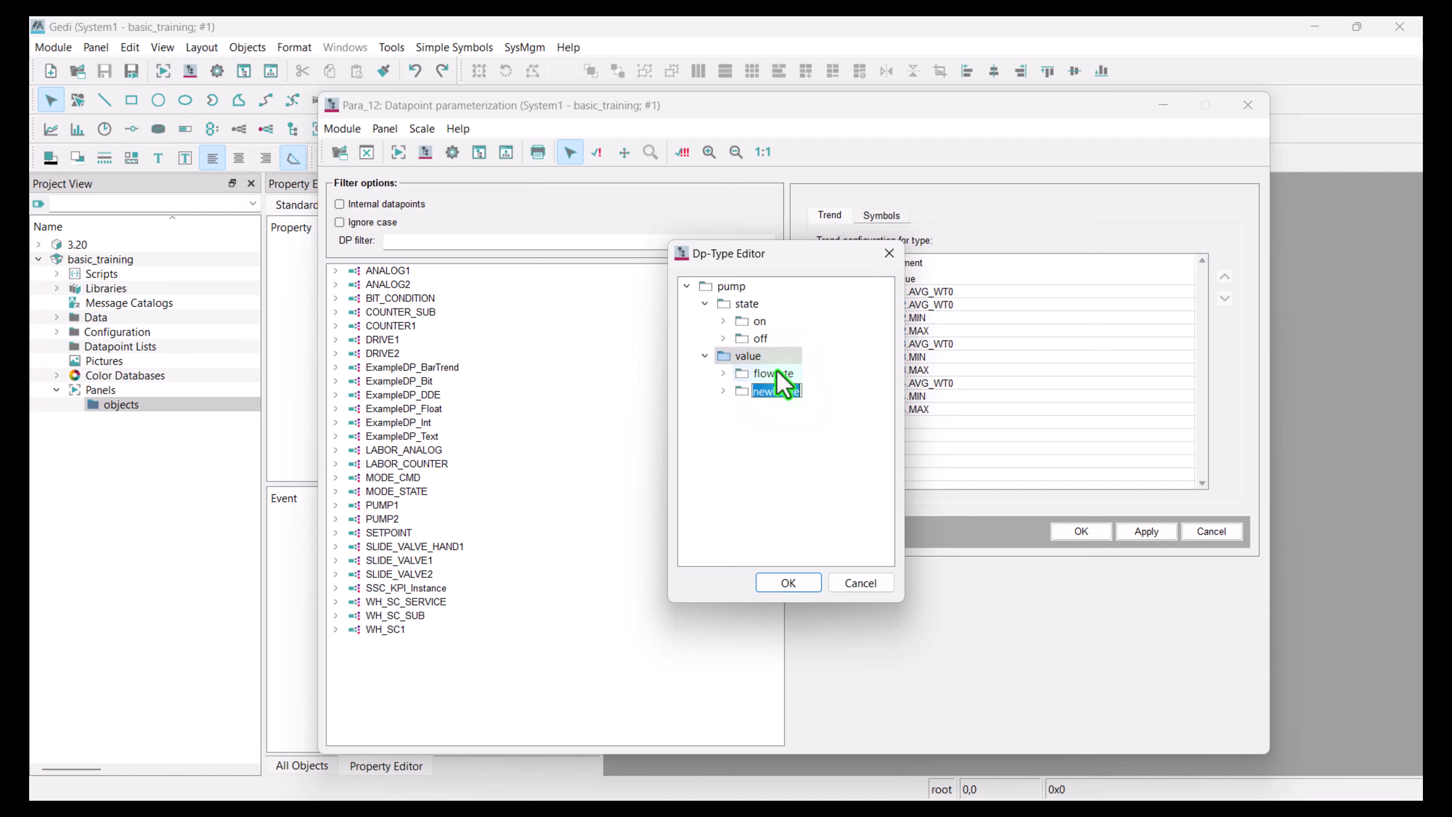
{"action": "type", "text": "power"}
Add two more child nodes named speed and efficiency under the value node.
{"action": "right_click", "coordinate": [759, 356]}
{"action": "left_click", "coordinate": [800, 364]}
{"action": "type", "text": "spp"}
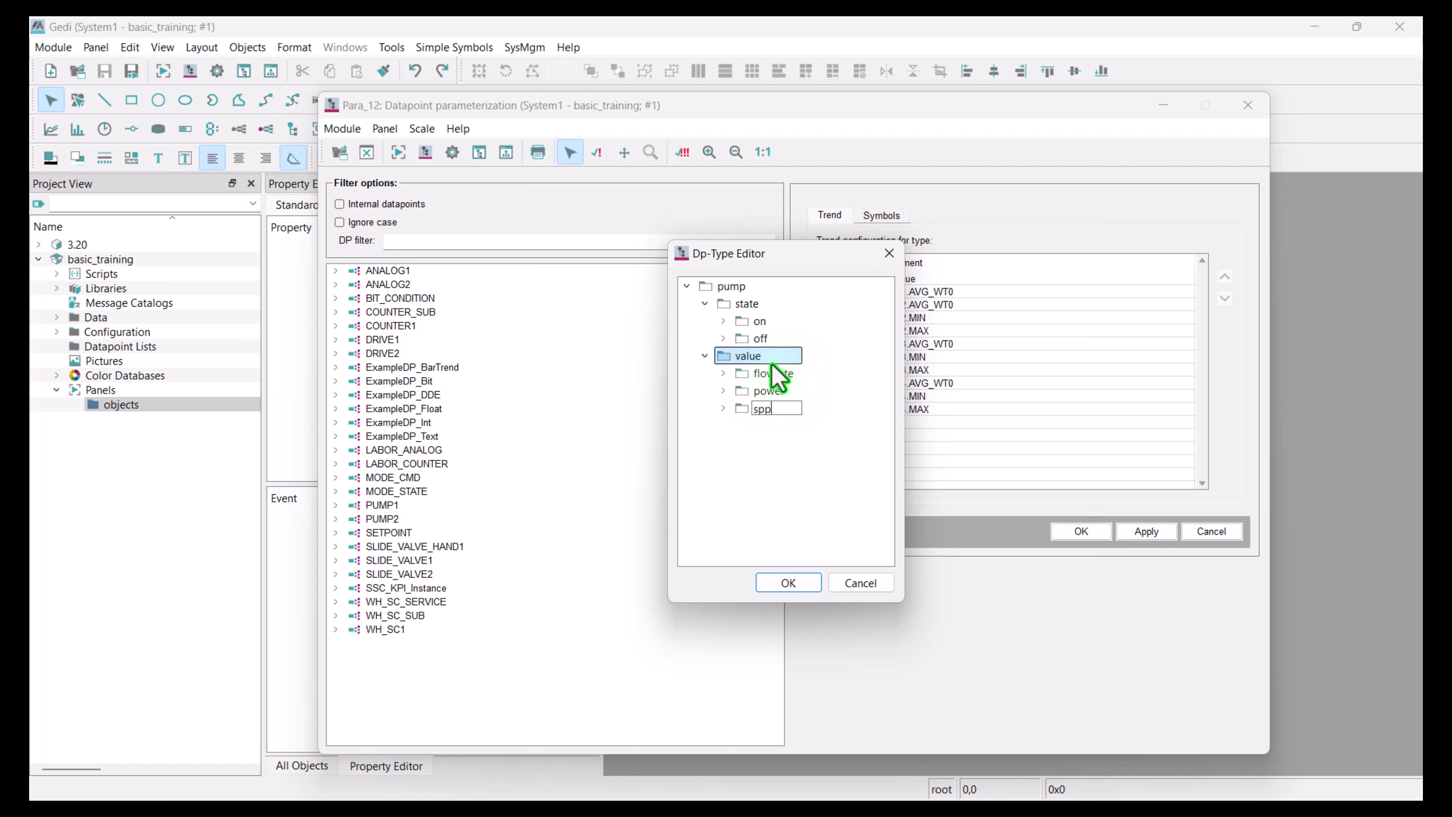
{"action": "type", "text": "ed"}
{"action": "key", "text": "Return"}
{"action": "right_click", "coordinate": [763, 360]}
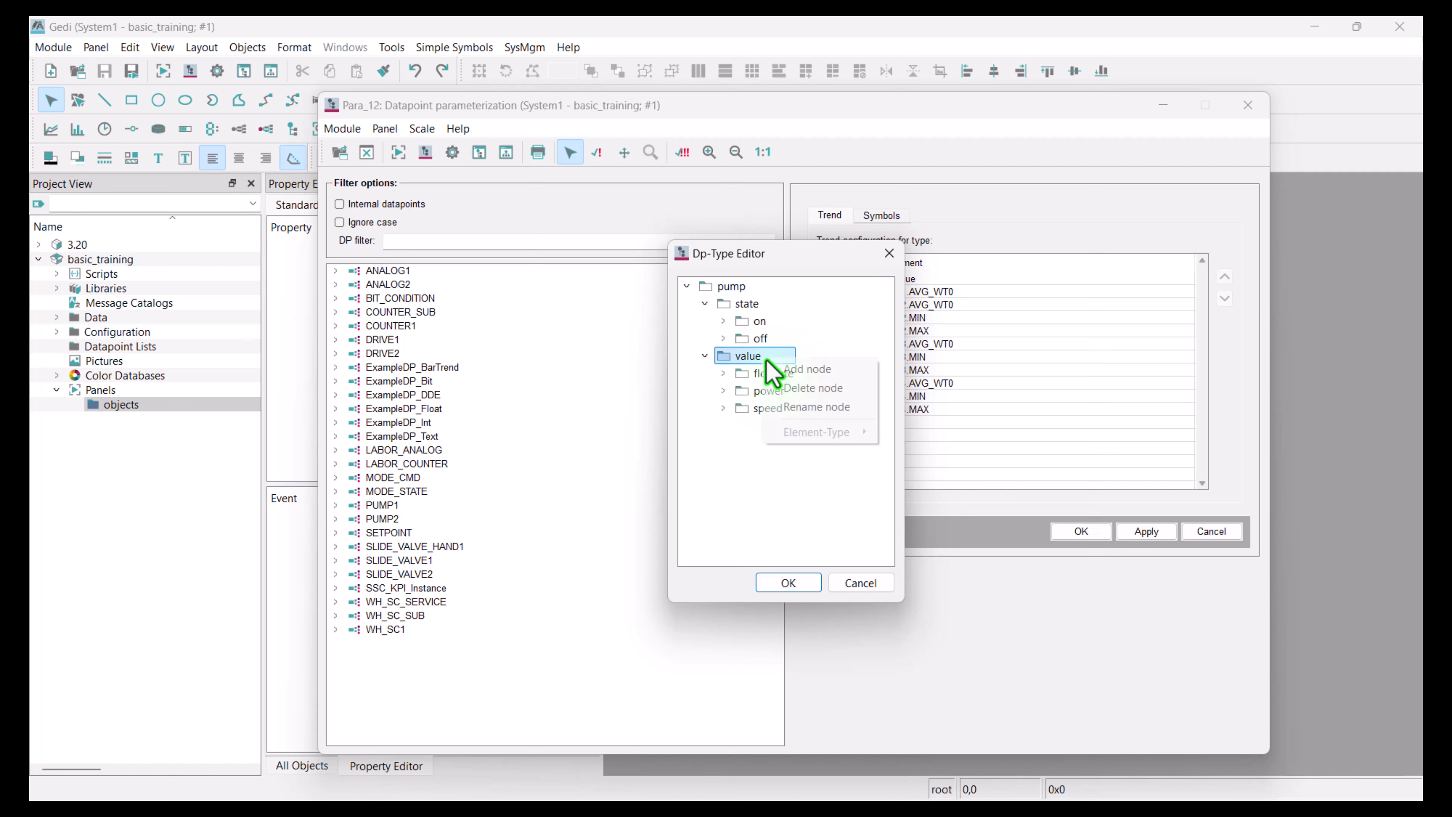
{"action": "left_click", "coordinate": [798, 378]}
{"action": "type", "text": "effic"}
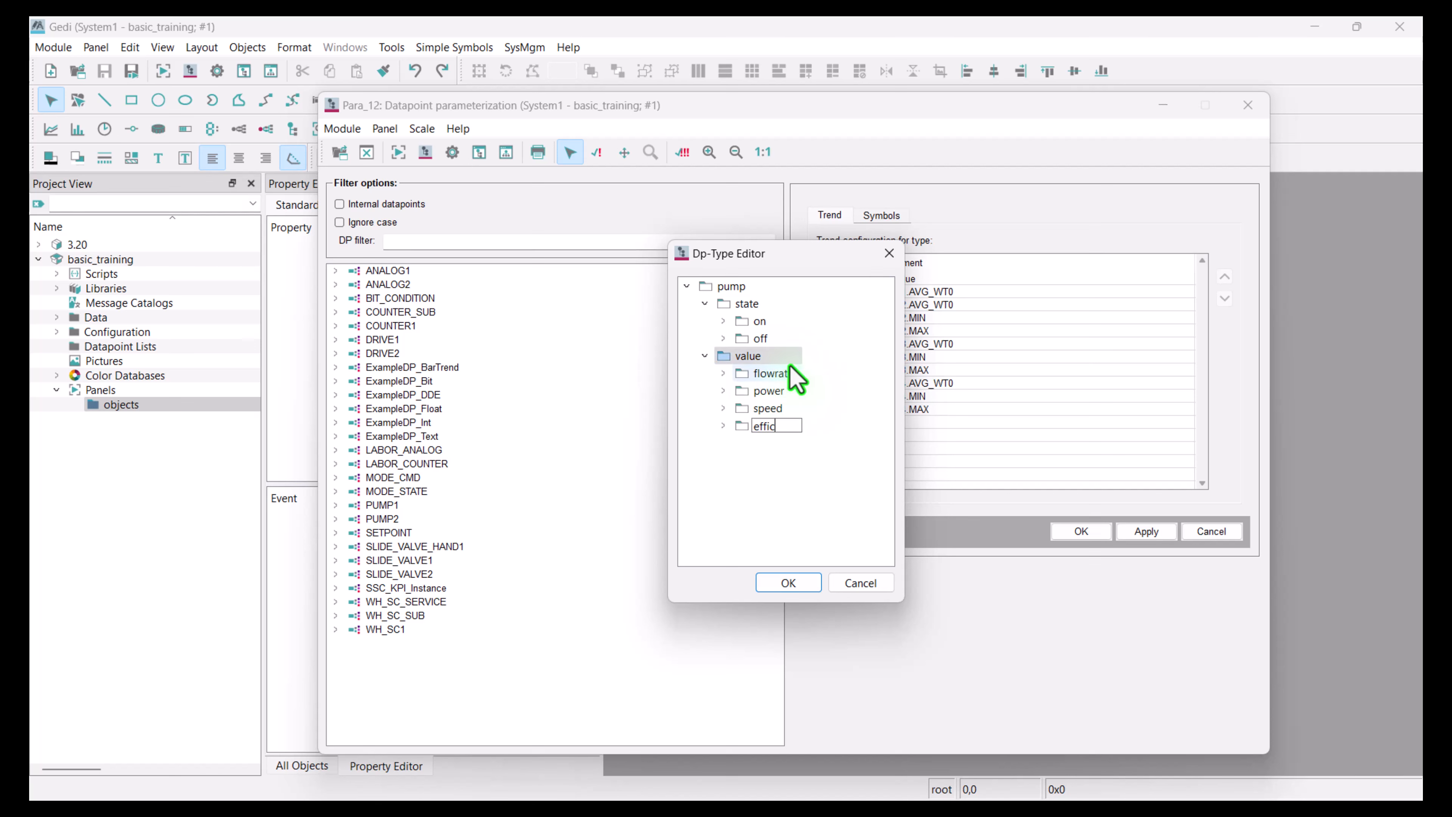
{"action": "type", "text": "iency"}
{"action": "key", "text": "Return"}
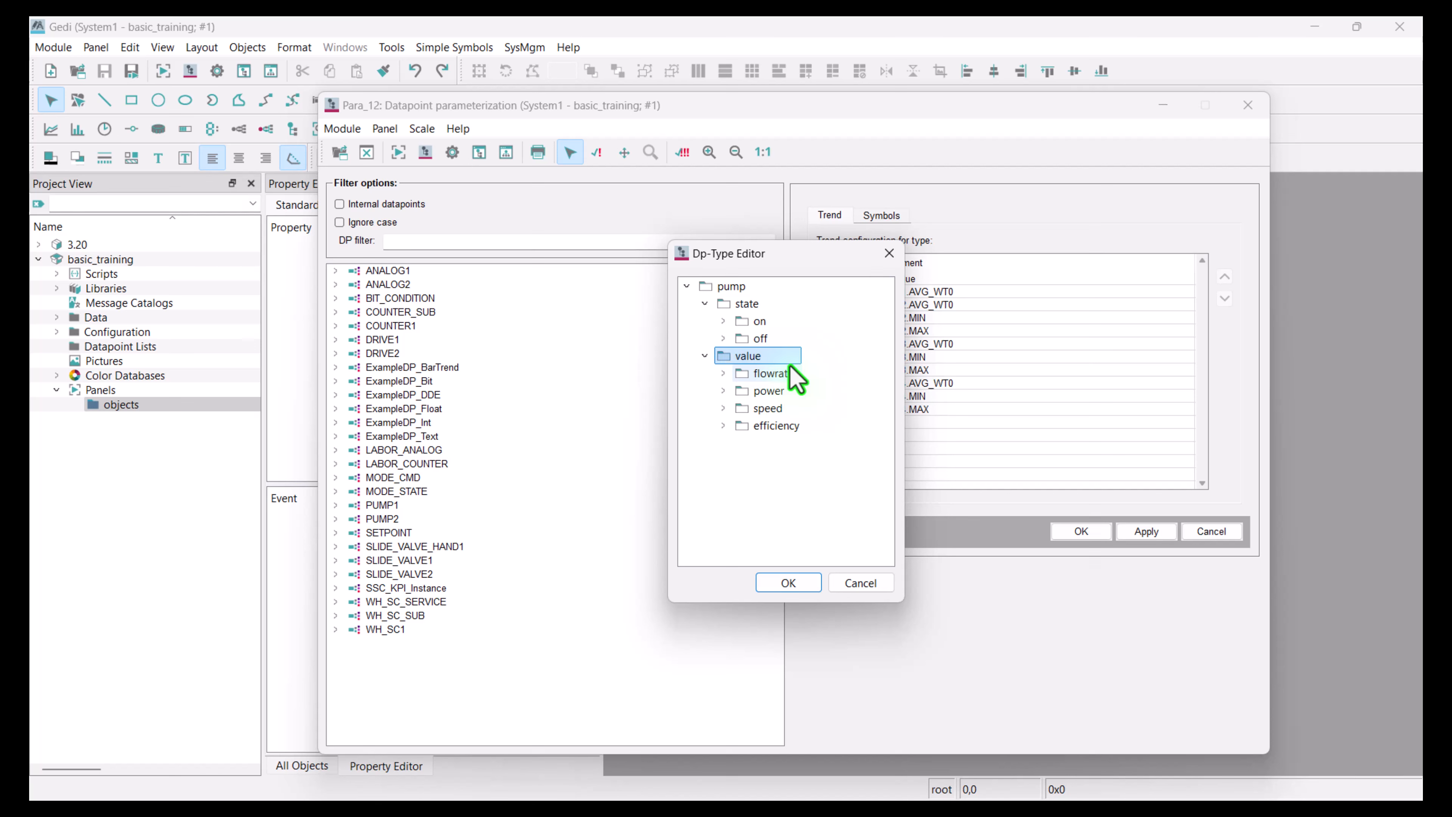
Add a node named alert directly under the pump root, alongside state and value.
{"action": "right_click", "coordinate": [734, 287]}
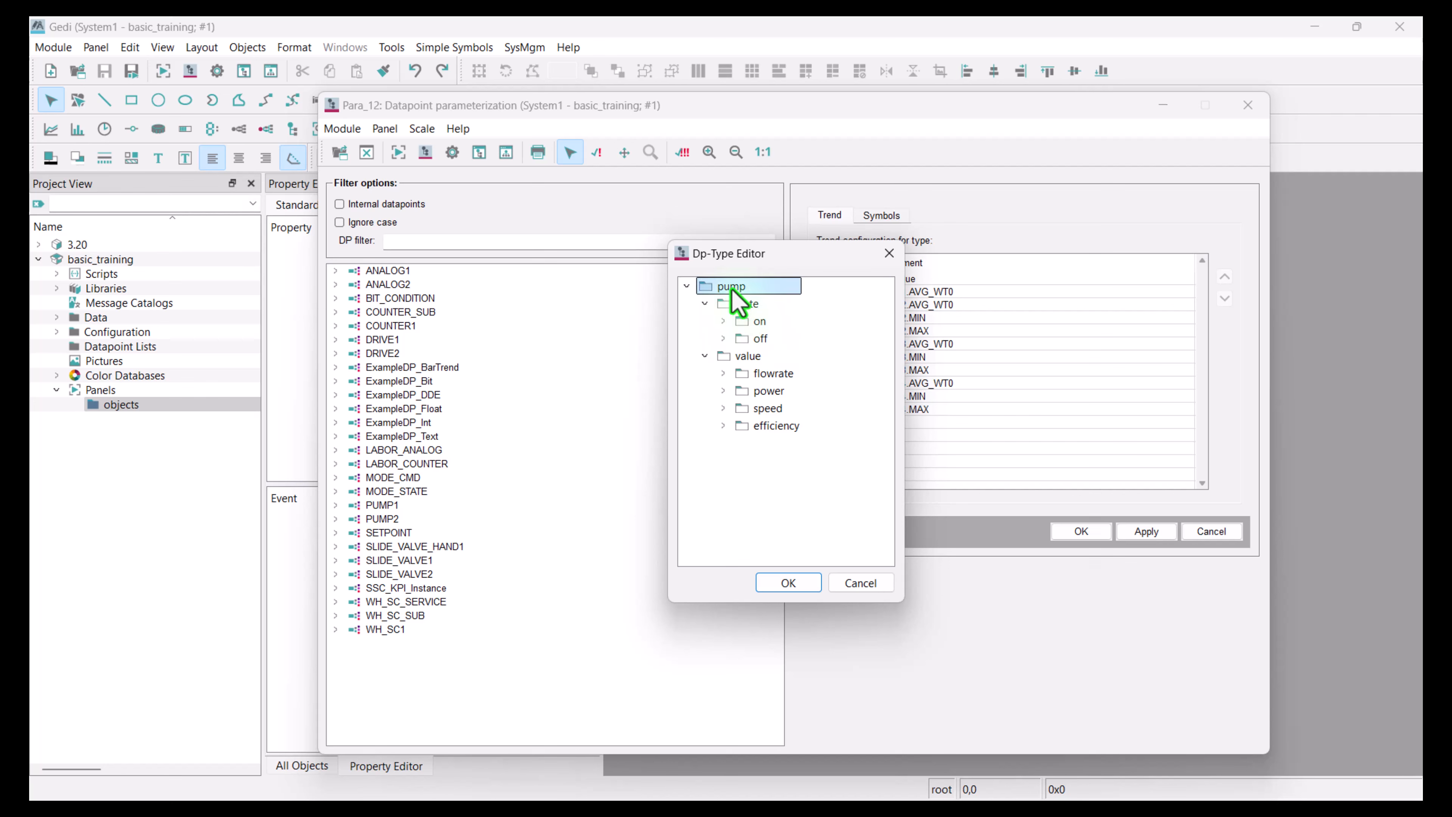
{"action": "left_click", "coordinate": [770, 302]}
{"action": "type", "text": "alert"}
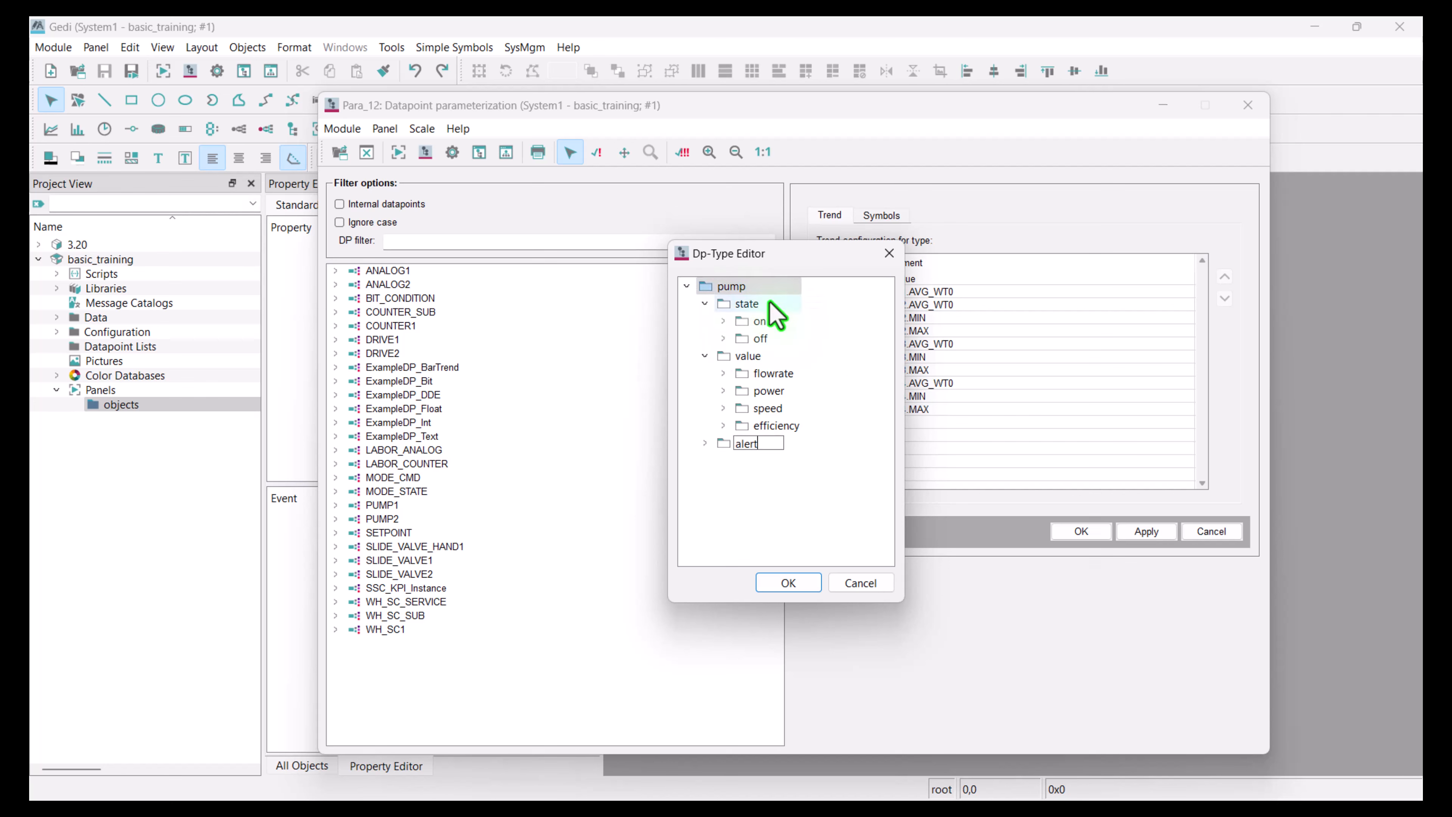
{"action": "key", "text": "Return"}
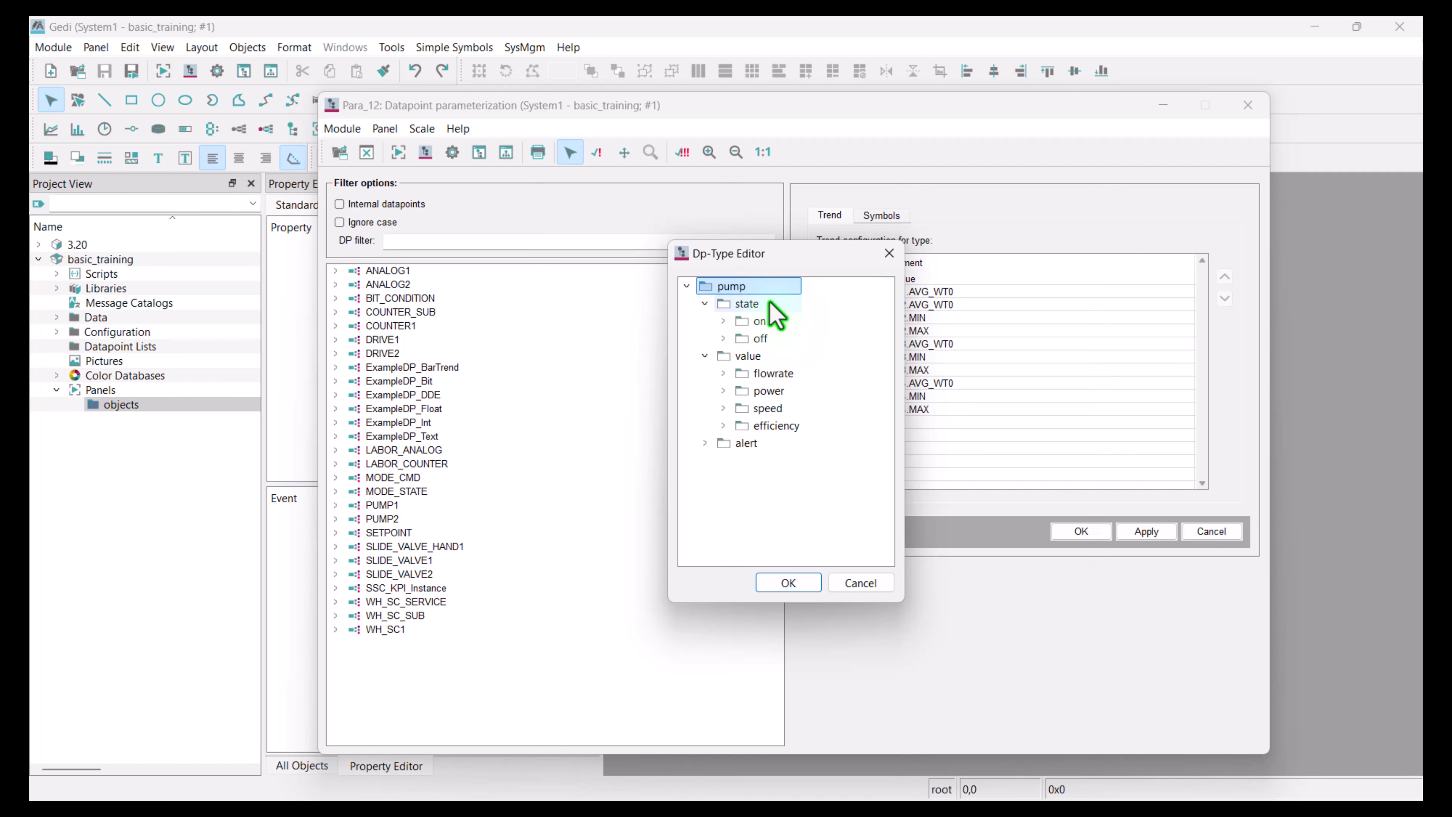
Add two child nodes named temperature and motorswitch under the alert node.
{"action": "right_click", "coordinate": [747, 446]}
{"action": "left_click", "coordinate": [808, 460]}
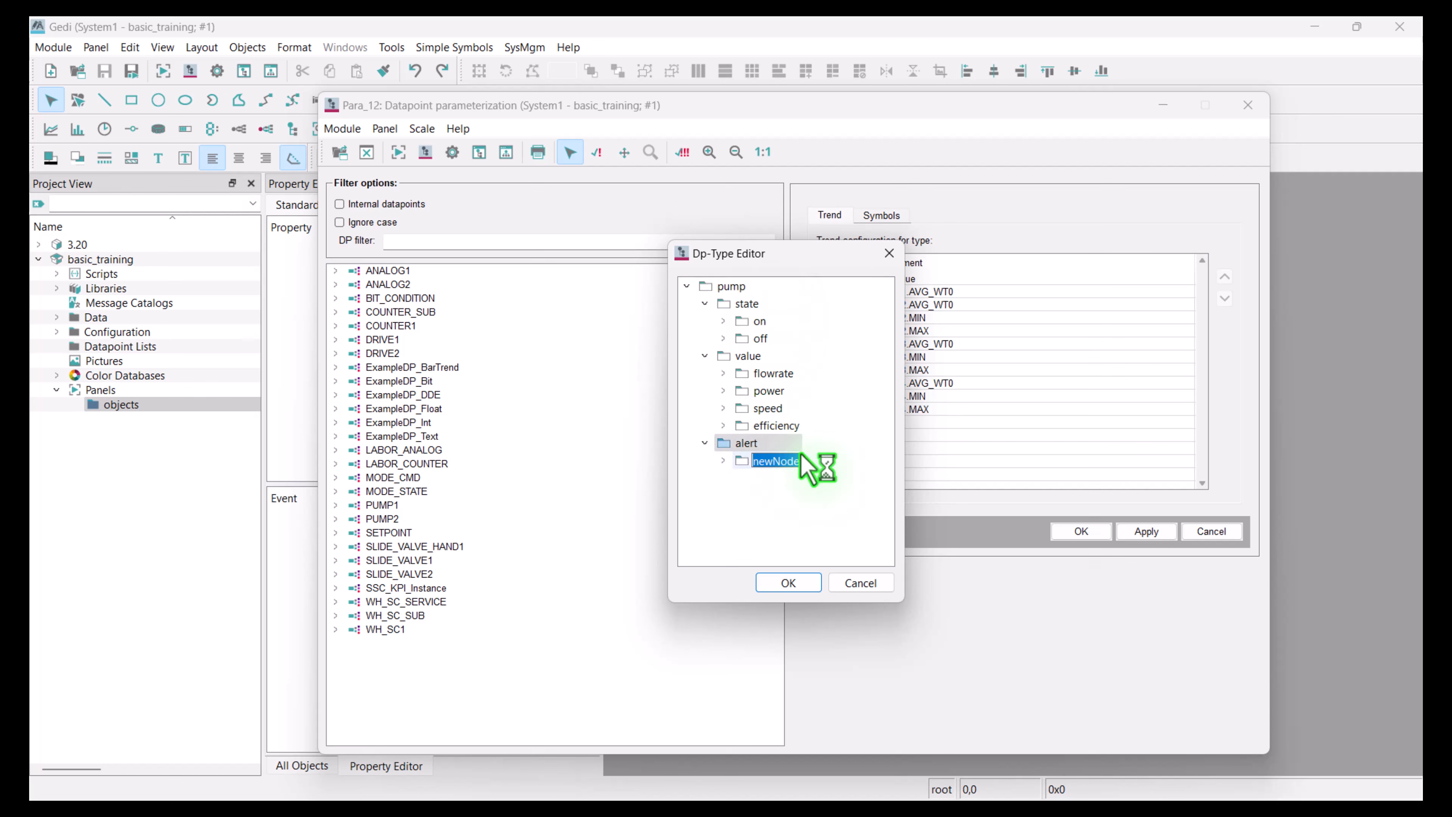
{"action": "type", "text": "temperature"}
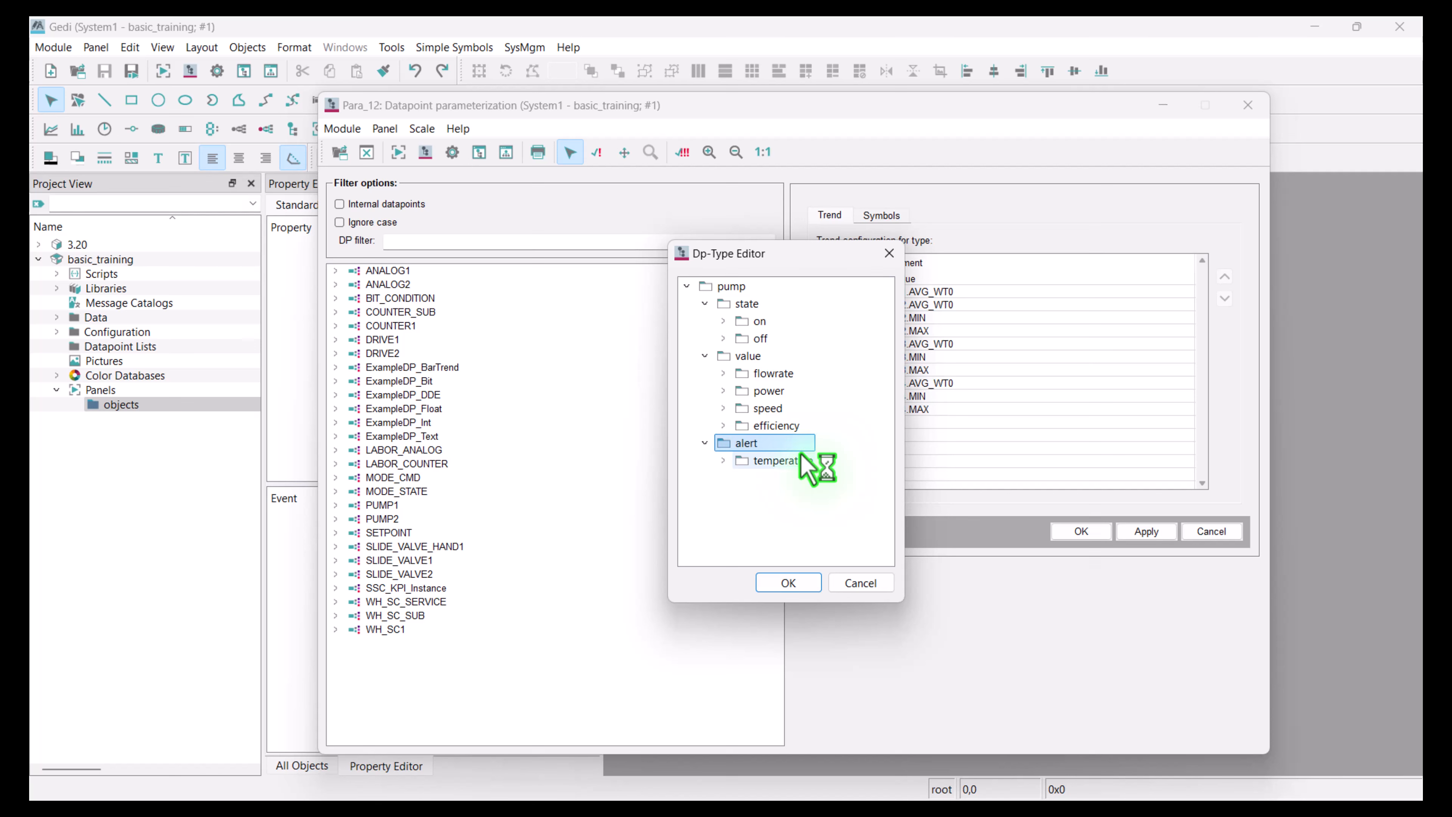
{"action": "right_click", "coordinate": [738, 444]}
{"action": "left_click", "coordinate": [784, 452]}
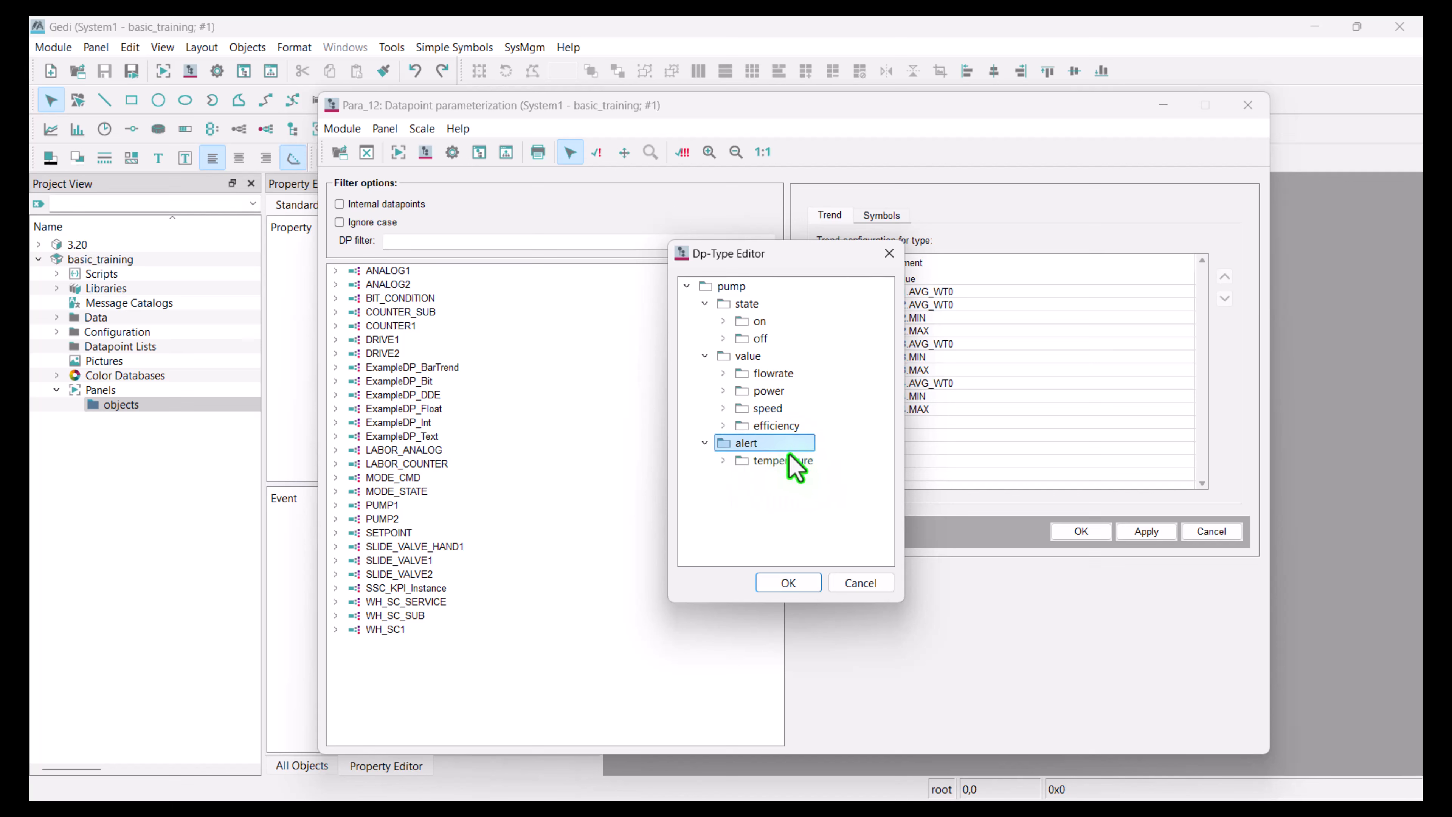
{"action": "type", "text": "motor"}
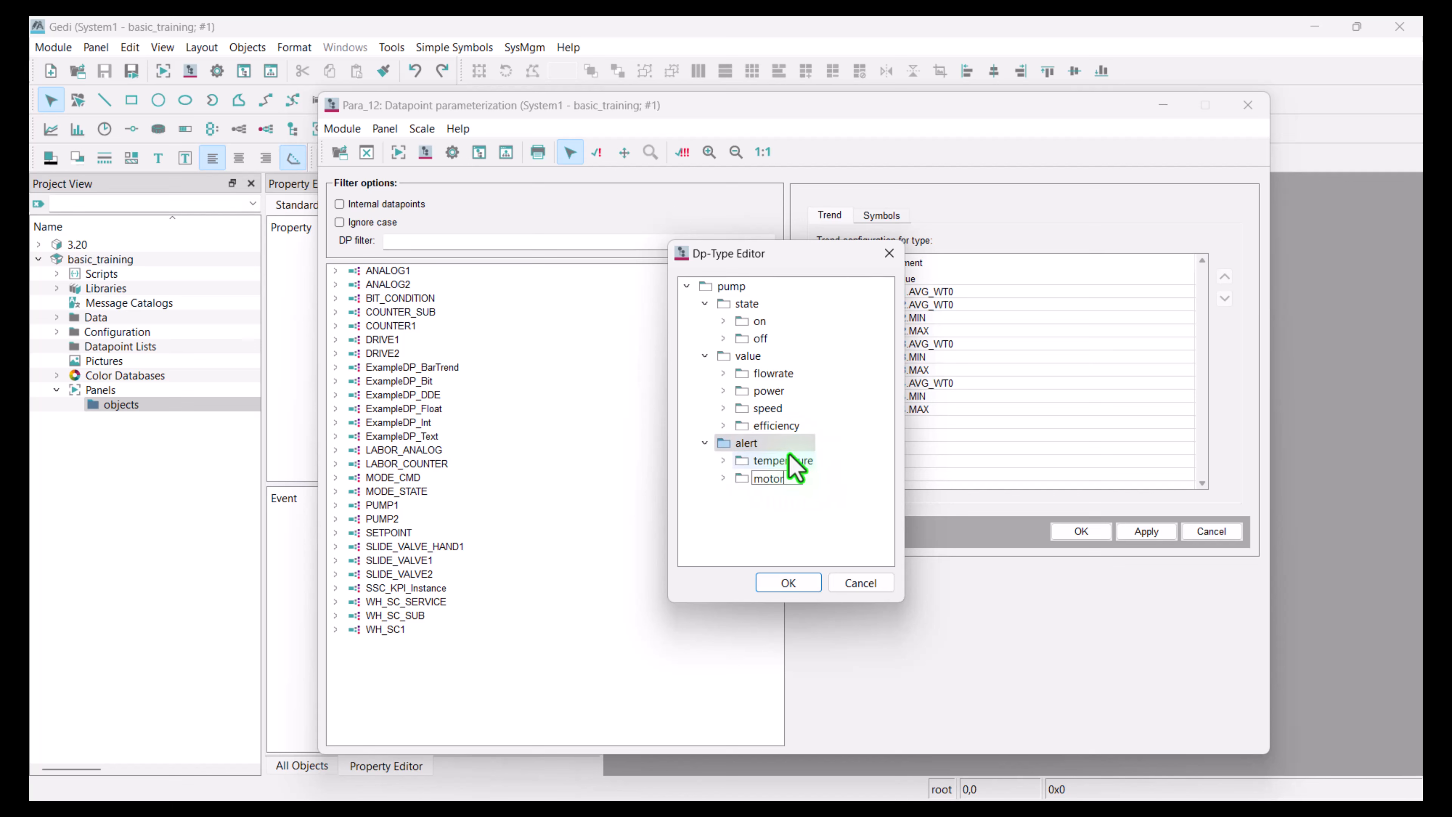
{"action": "type", "text": "switch"}
{"action": "key", "text": "Return"}
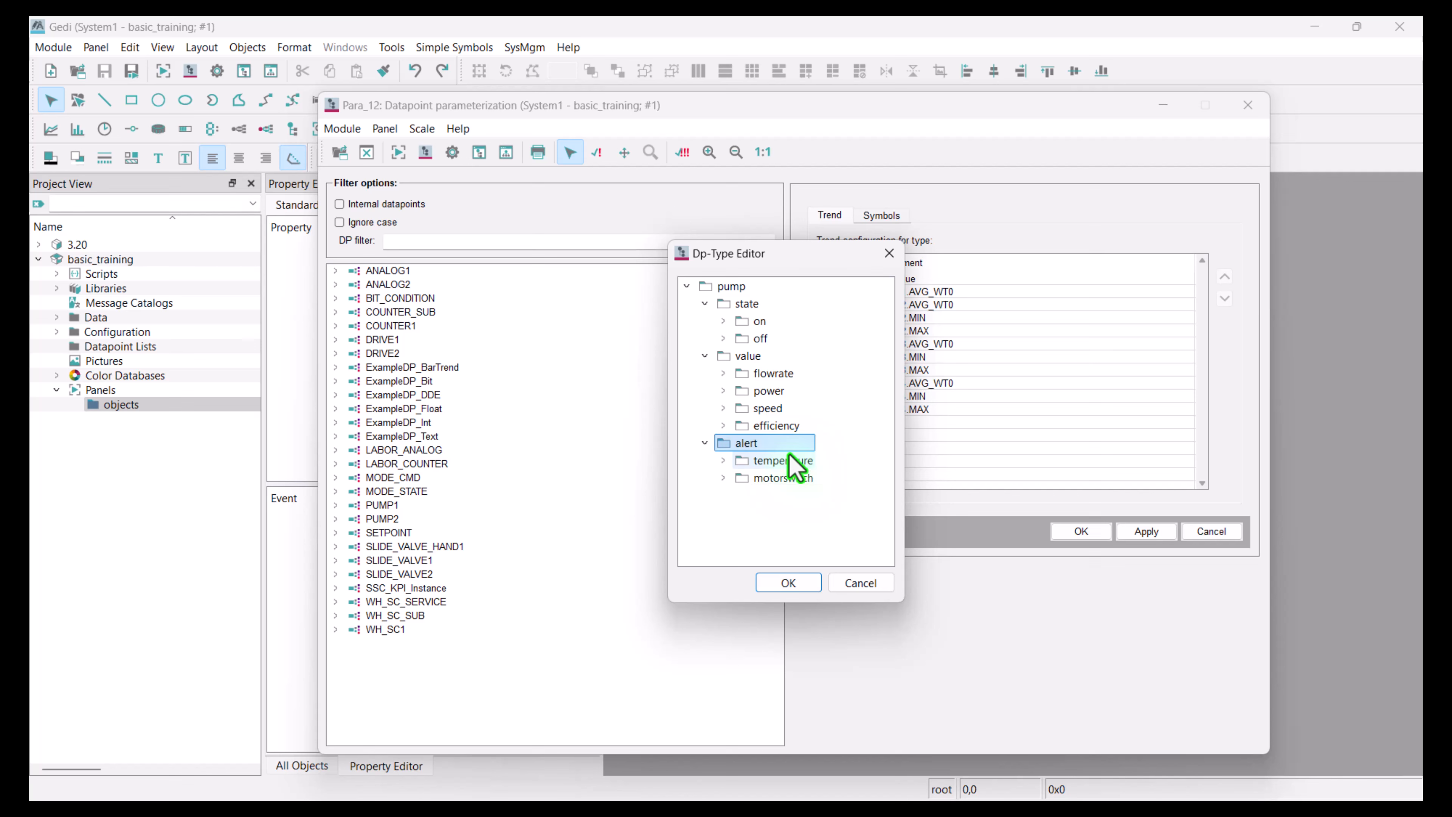
Set the element type of the on and off nodes under state to bool.
{"action": "right_click", "coordinate": [759, 323]}
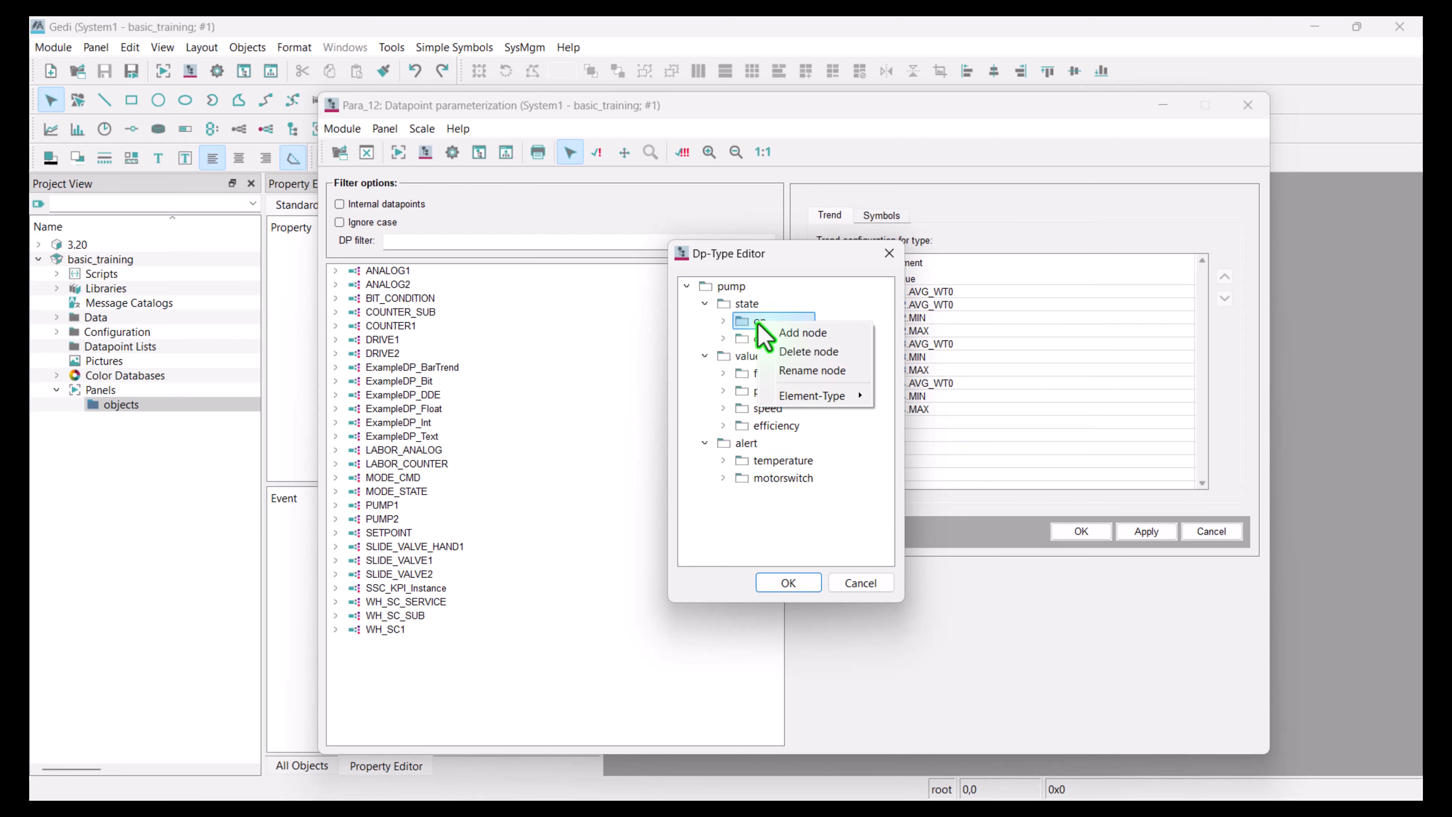
{"action": "mouse_move", "coordinate": [809, 396]}
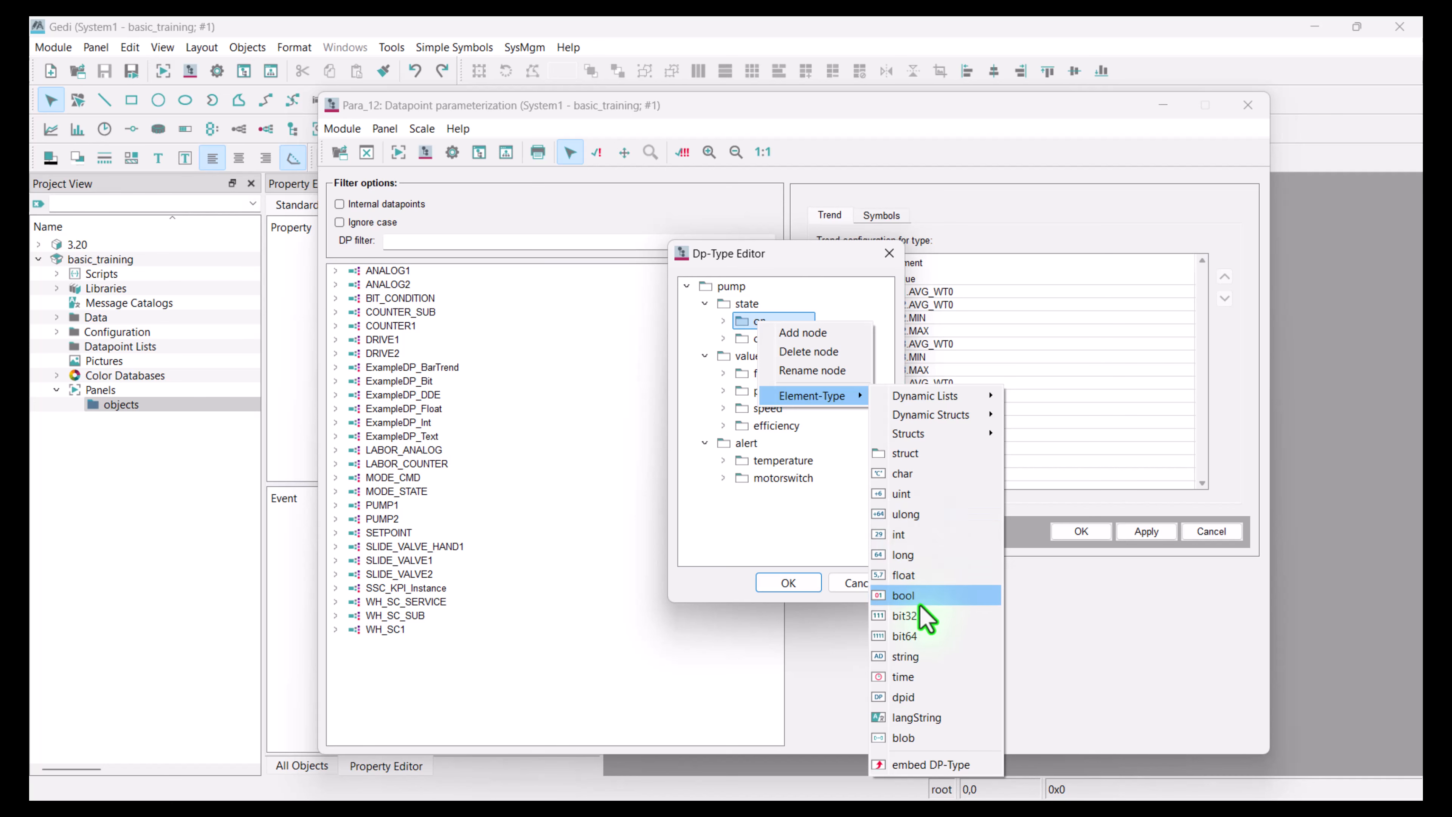
{"action": "left_click", "coordinate": [903, 595]}
{"action": "right_click", "coordinate": [756, 336]}
{"action": "mouse_move", "coordinate": [840, 413]}
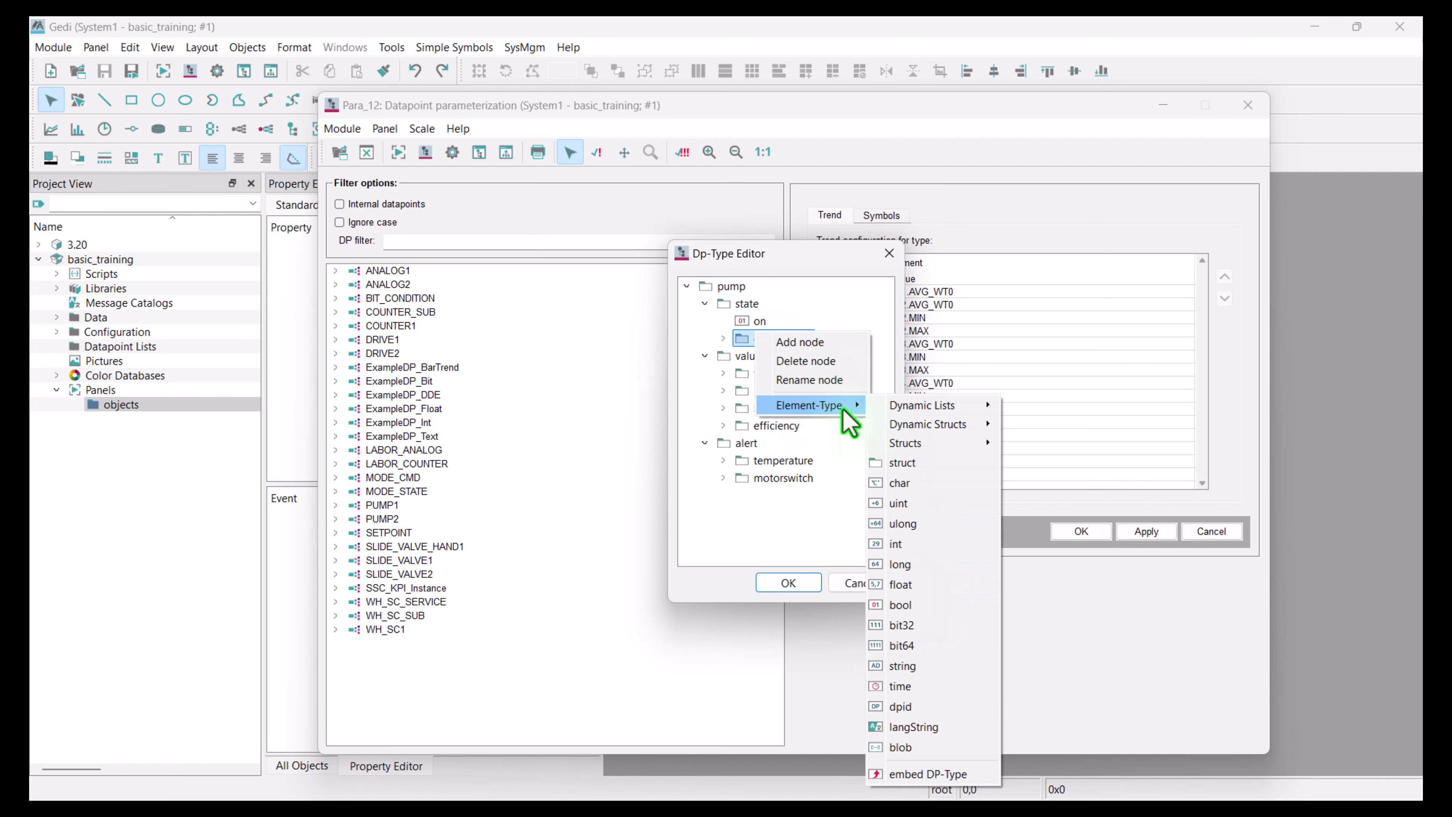
{"action": "left_click", "coordinate": [920, 595]}
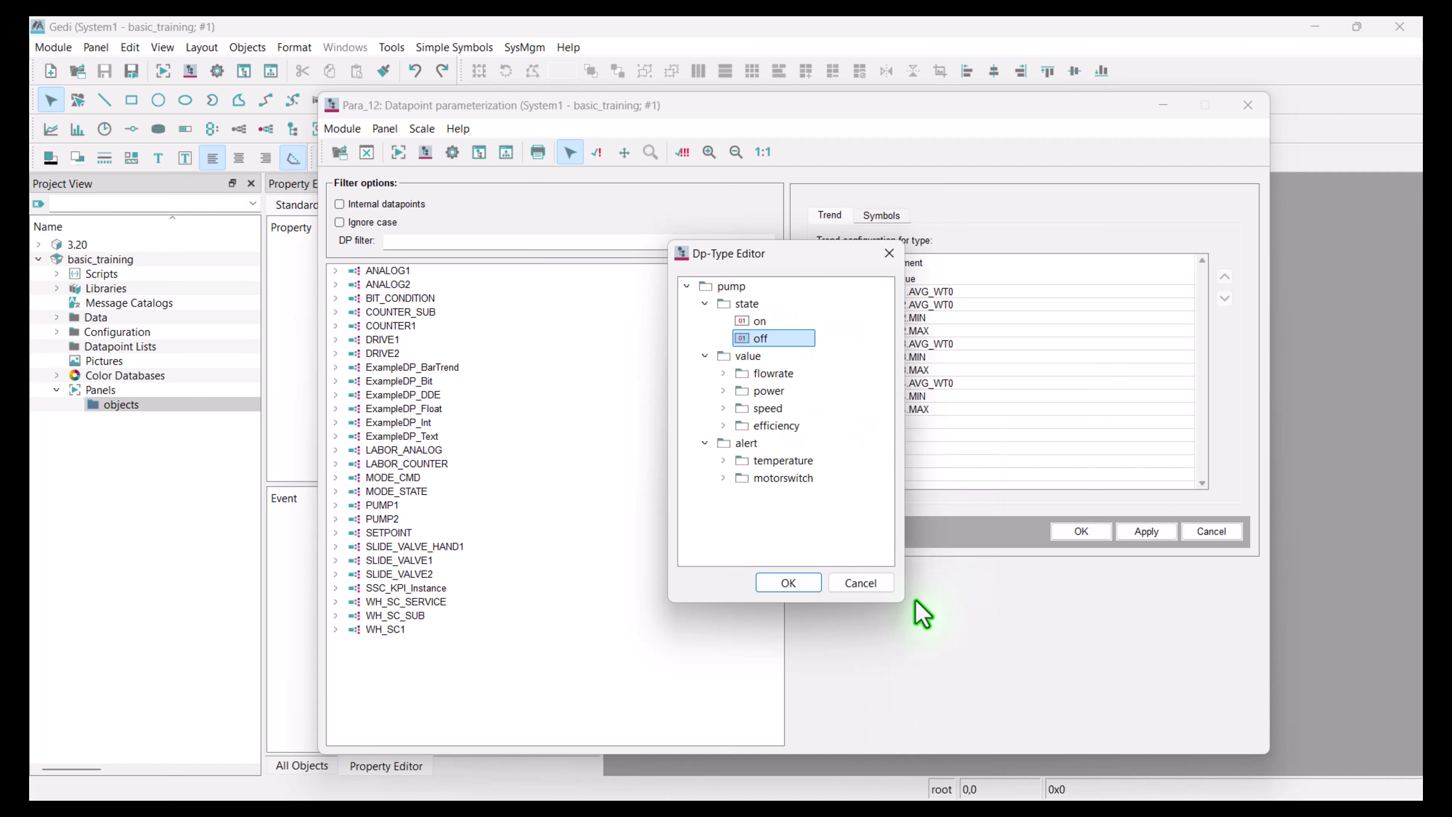
Set the element type of the flowrate, power and speed nodes under value to float.
{"action": "right_click", "coordinate": [784, 373]}
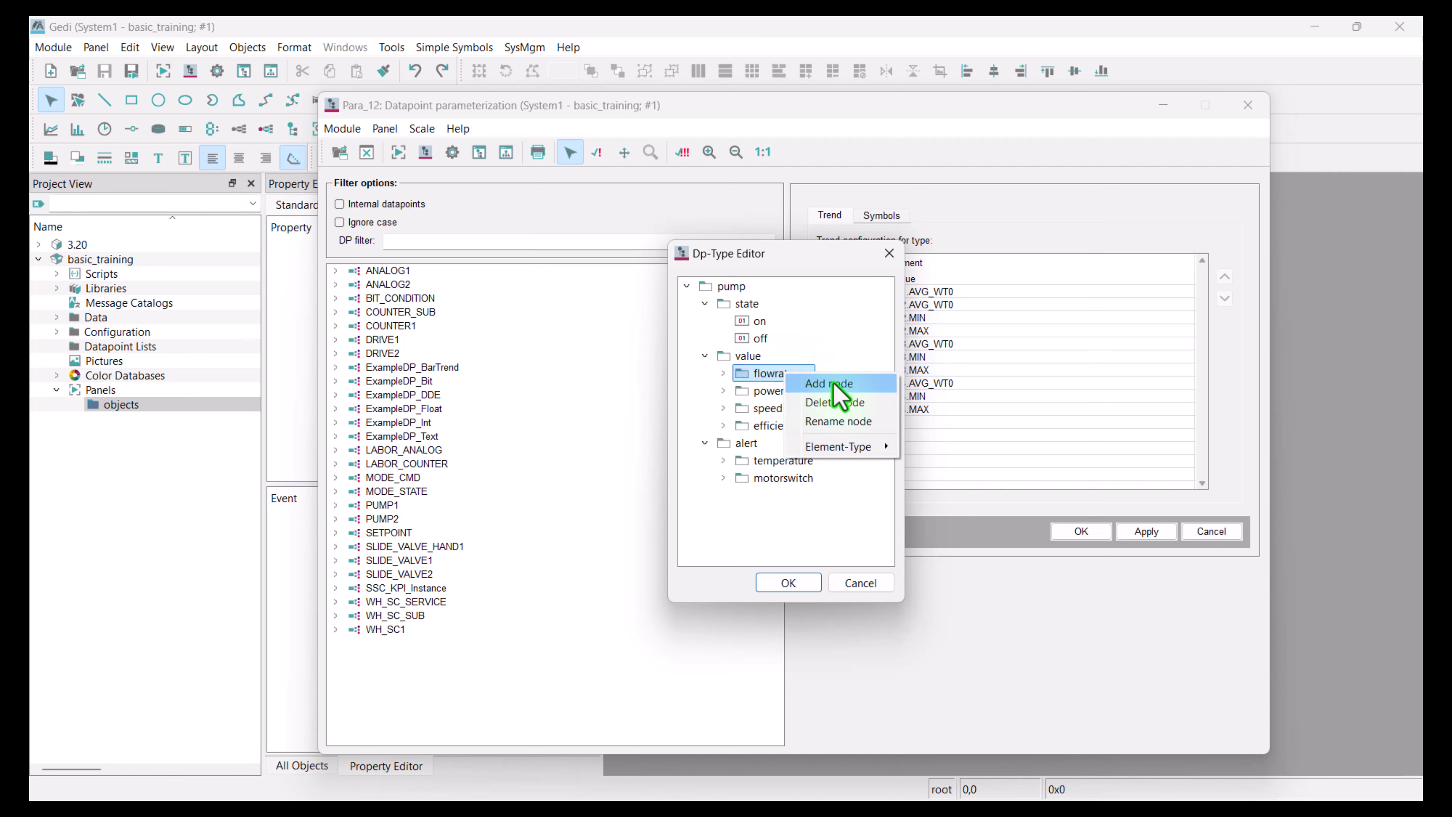
{"action": "mouse_move", "coordinate": [869, 452]}
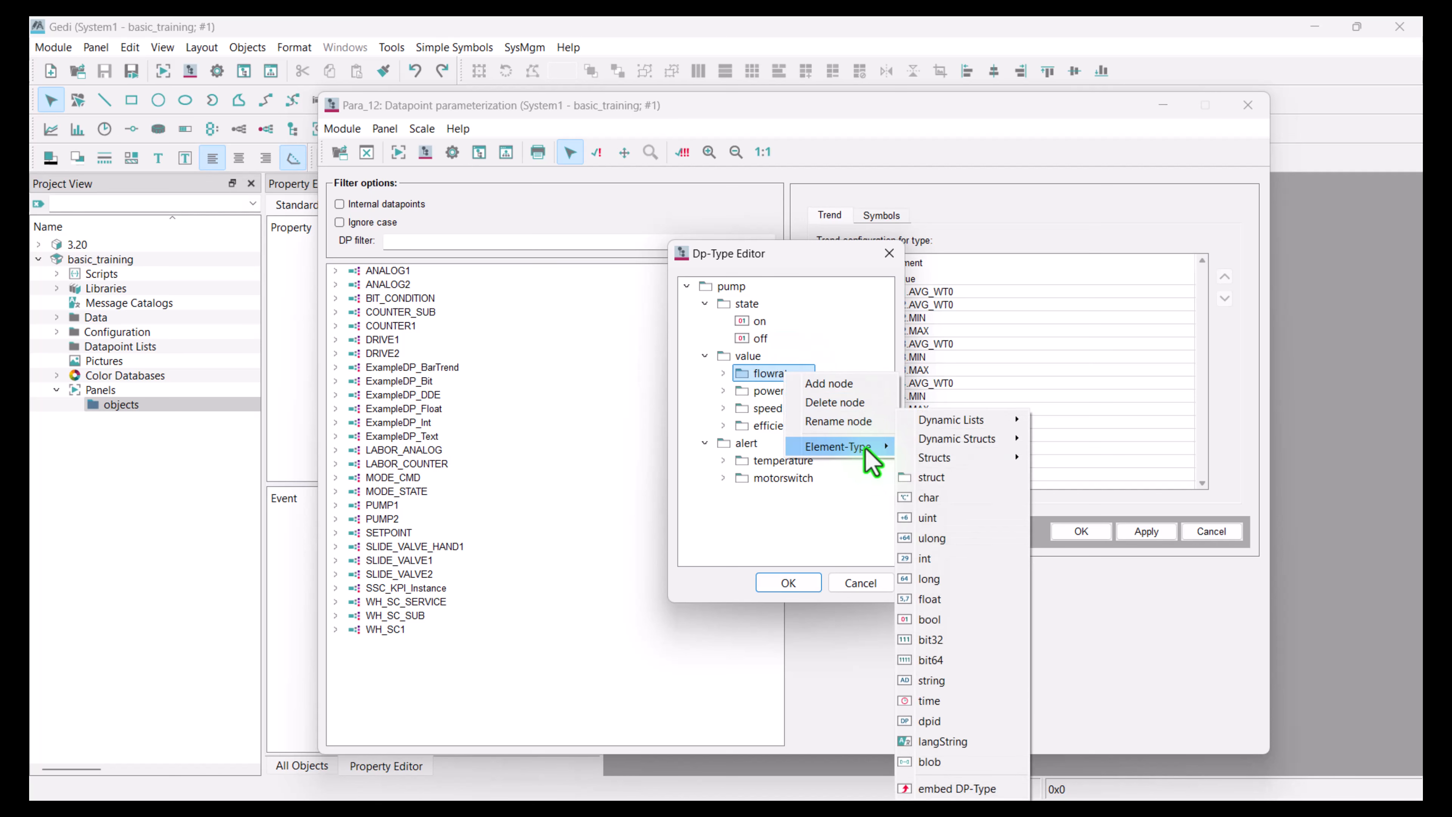
{"action": "left_click", "coordinate": [955, 606]}
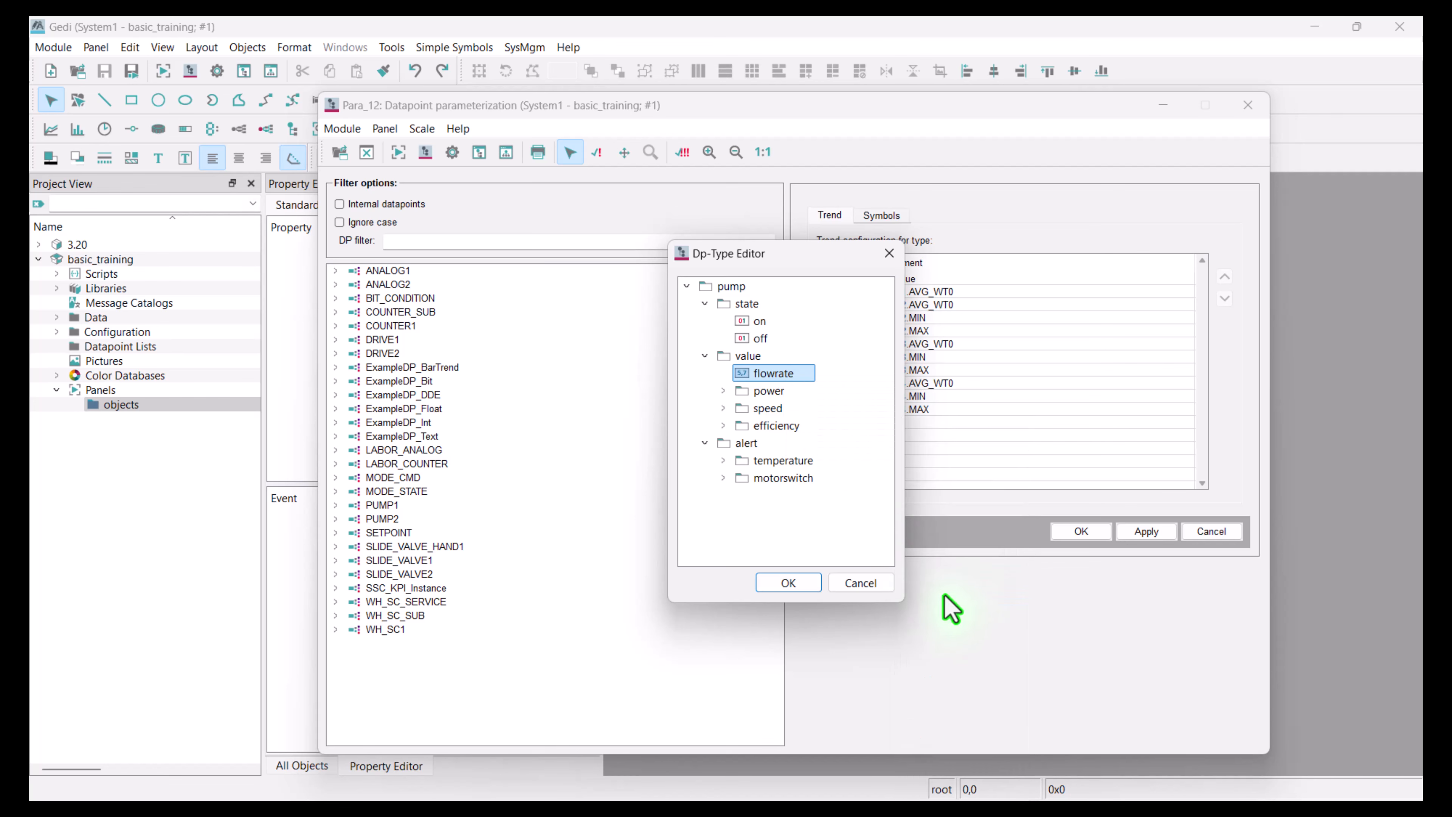
{"action": "right_click", "coordinate": [774, 392]}
{"action": "mouse_move", "coordinate": [847, 474]}
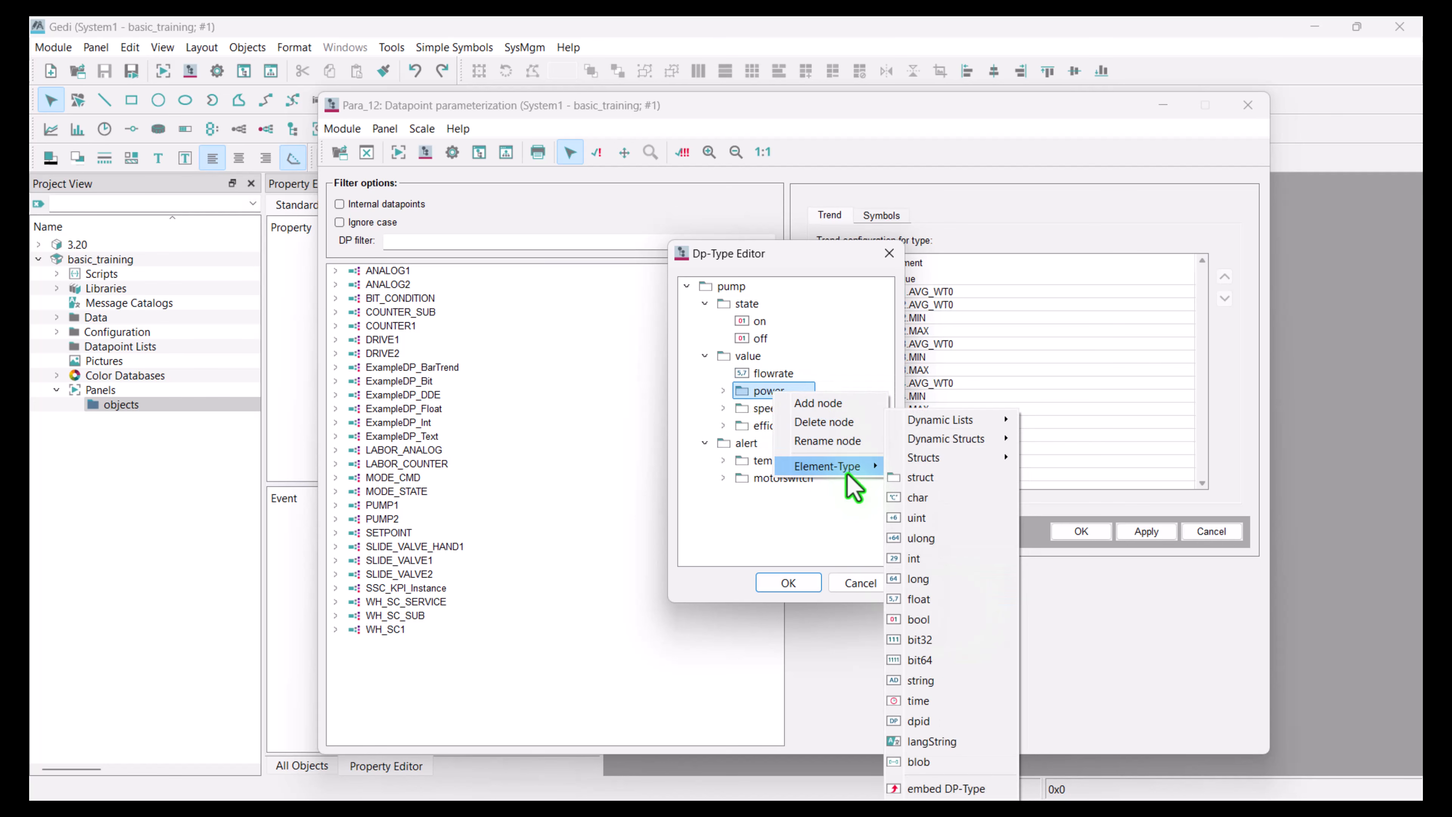
{"action": "left_click", "coordinate": [964, 601]}
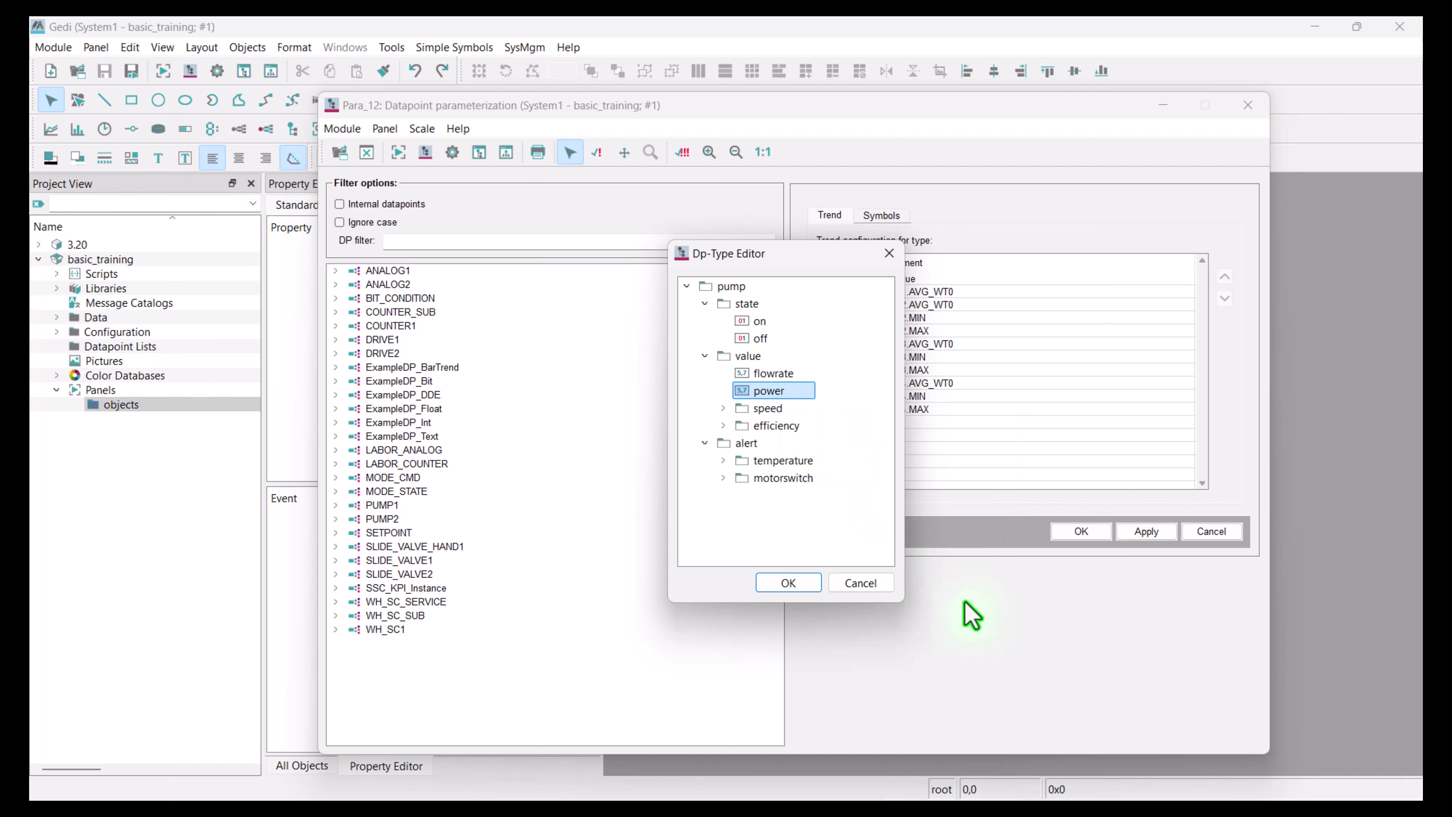
{"action": "left_click", "coordinate": [768, 407]}
{"action": "right_click", "coordinate": [768, 408]}
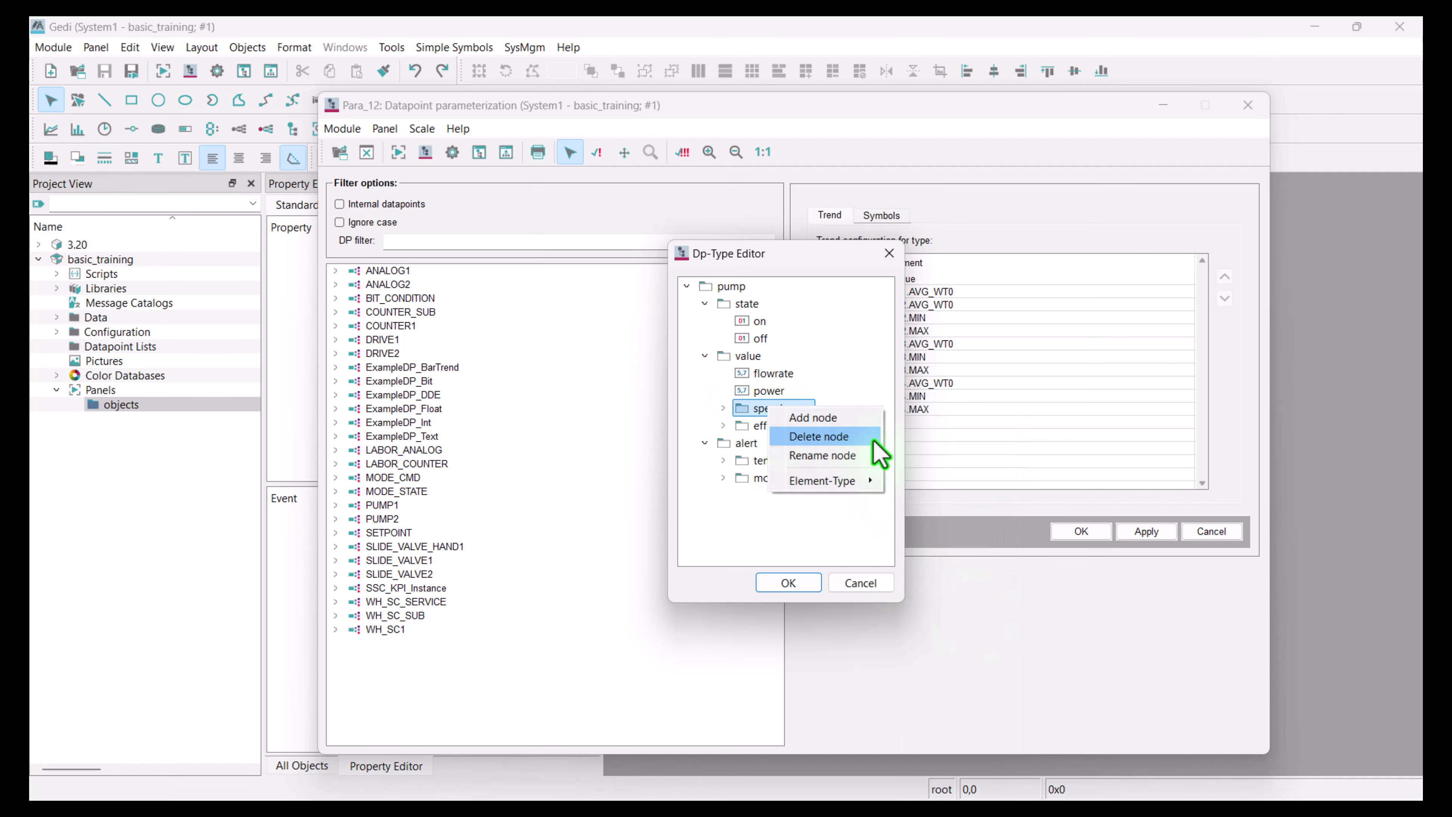
{"action": "mouse_move", "coordinate": [866, 481]}
{"action": "left_click", "coordinate": [942, 600]}
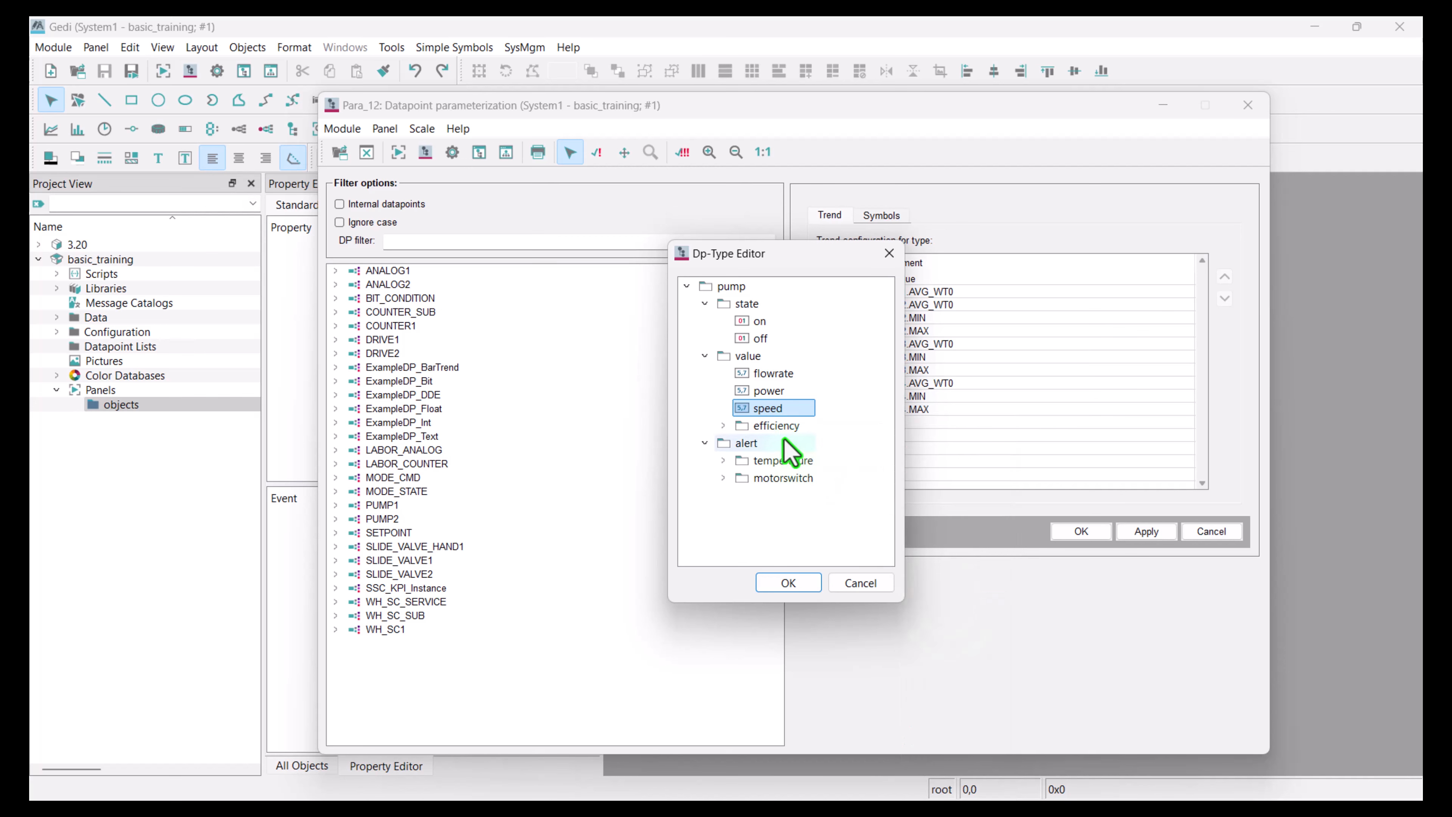
Set the element type of the efficiency node under value and the temperature node under alert to float.
{"action": "right_click", "coordinate": [787, 427]}
{"action": "mouse_move", "coordinate": [864, 503]}
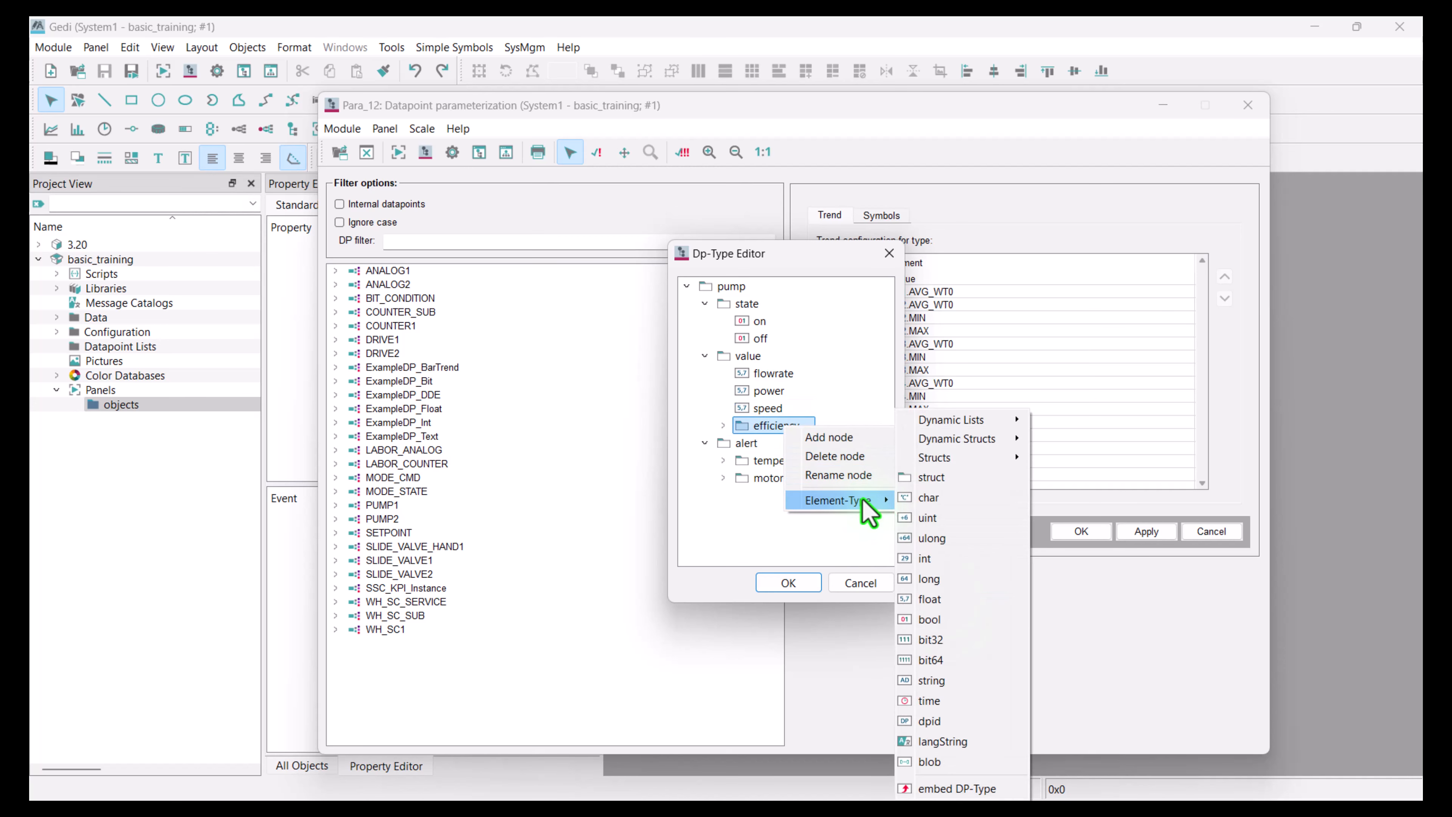
{"action": "left_click", "coordinate": [942, 600]}
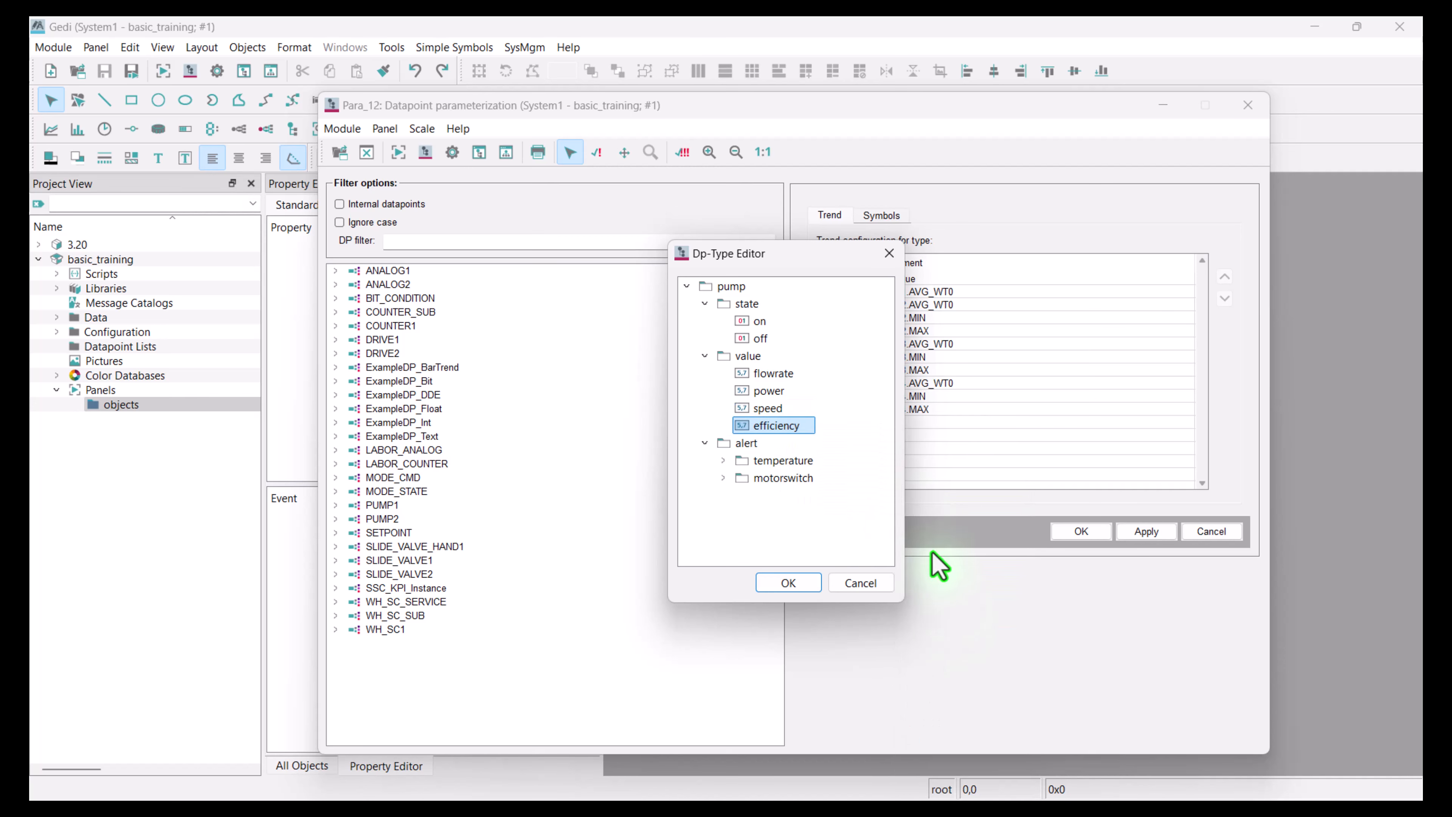
{"action": "right_click", "coordinate": [781, 461]}
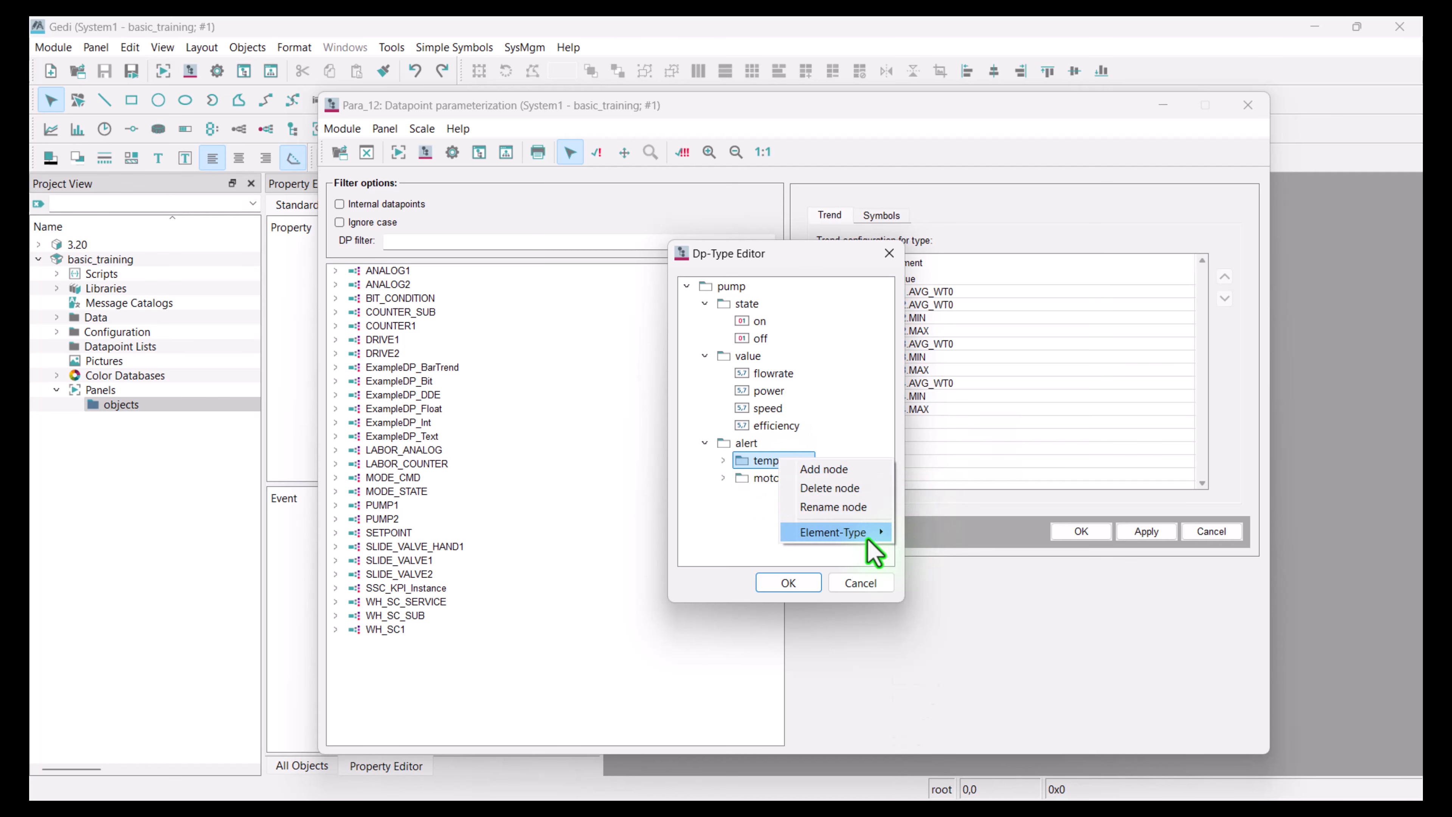
{"action": "mouse_move", "coordinate": [869, 532]}
{"action": "left_click", "coordinate": [941, 601]}
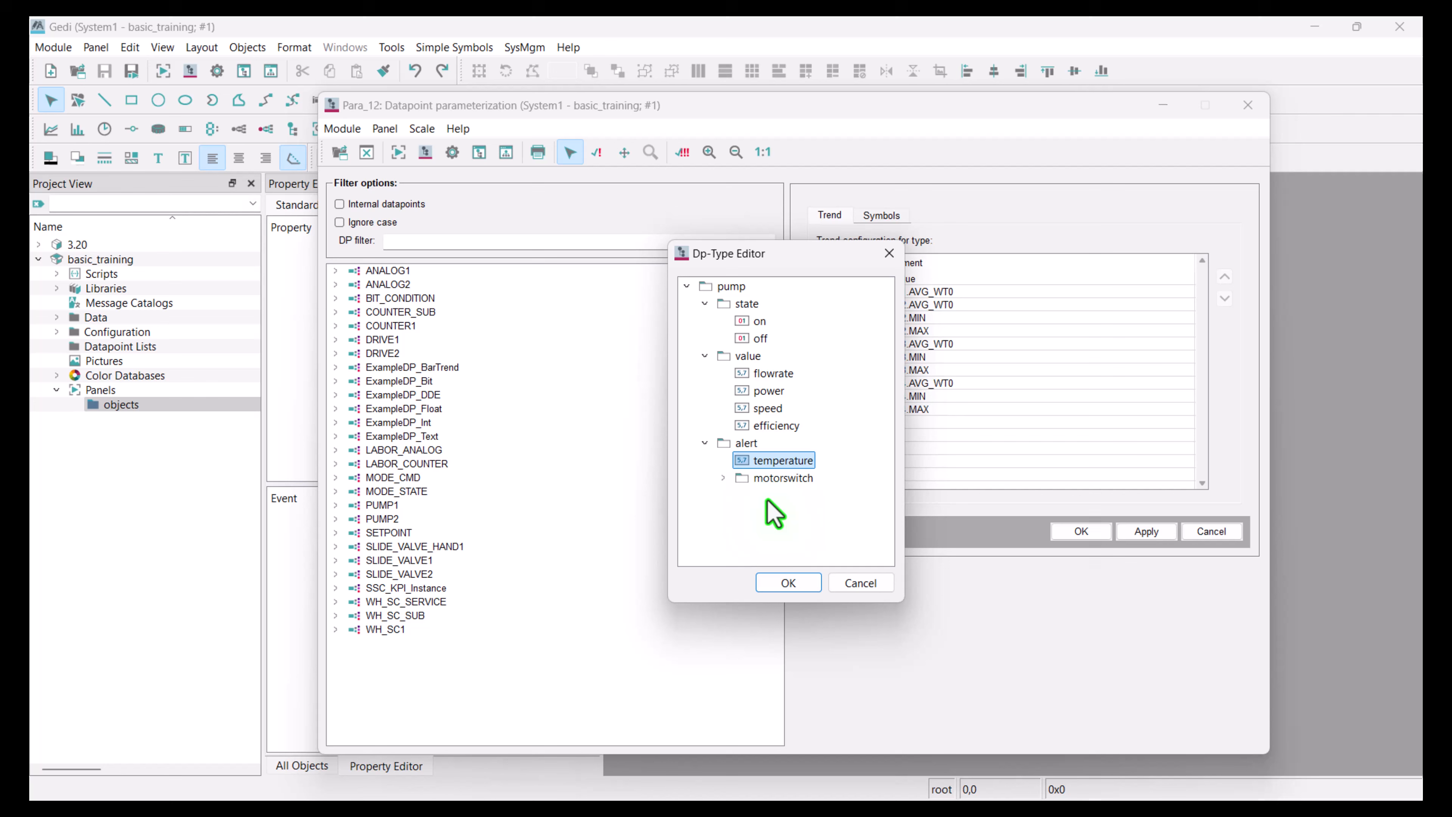
Set the element type of the motorswitch node under alert to bool and save the pump datapoint type.
{"action": "right_click", "coordinate": [783, 480]}
{"action": "mouse_move", "coordinate": [854, 552]}
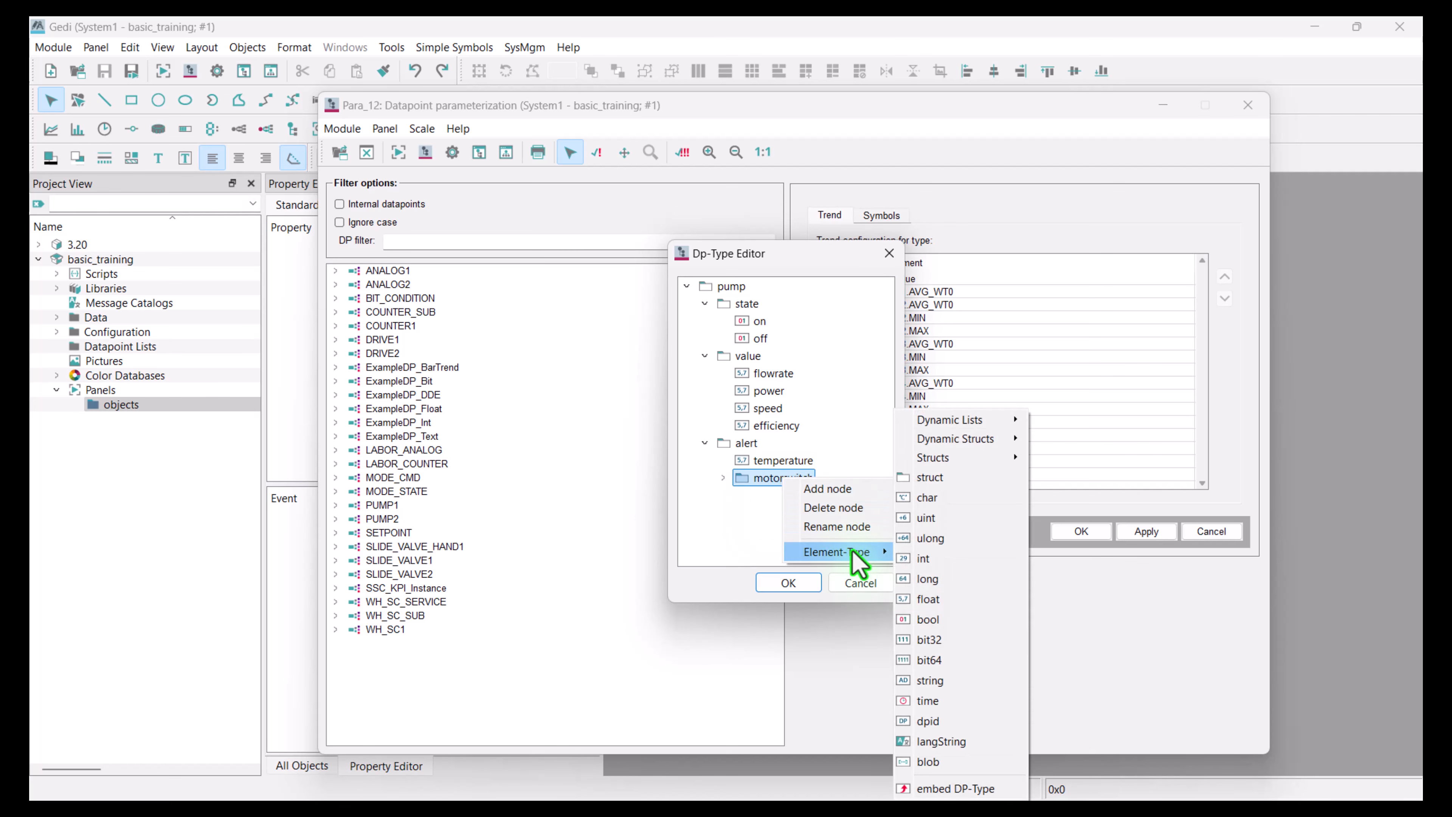
{"action": "left_click", "coordinate": [935, 621]}
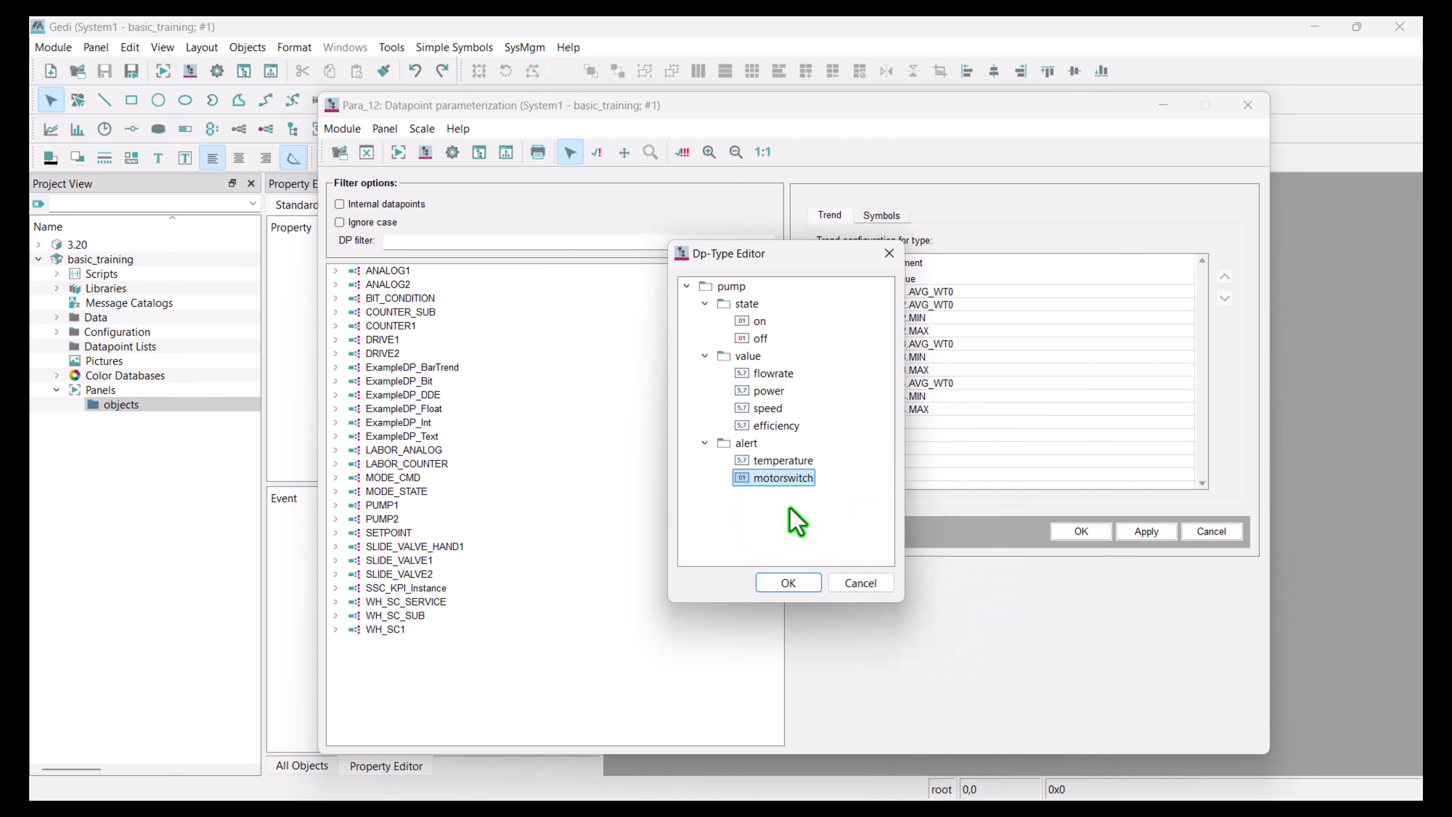
{"action": "left_click", "coordinate": [798, 585]}
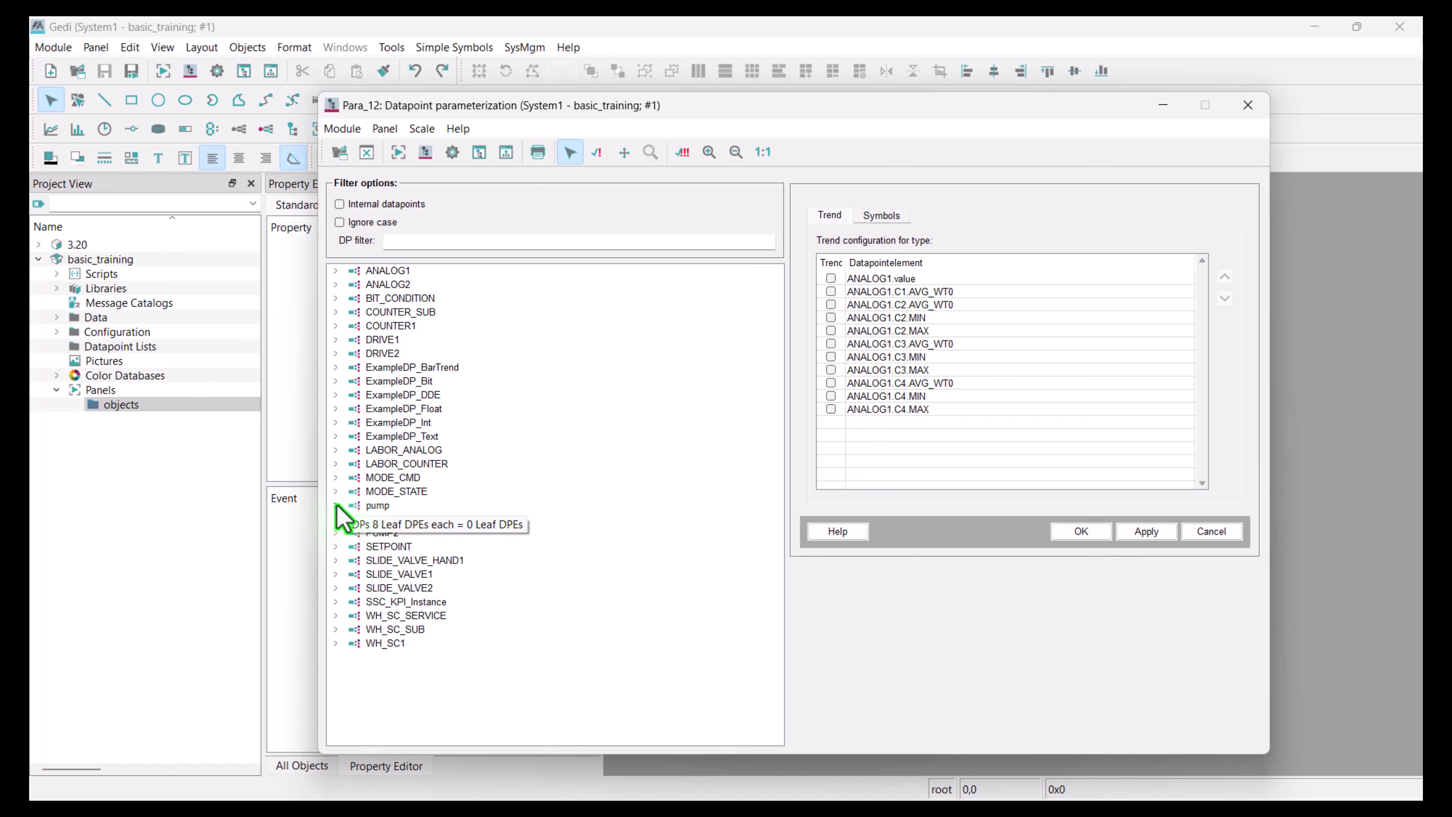
Create multiple datapoints of the pump type named with the prefix p and numbered from 1 to 10.
{"action": "right_click", "coordinate": [389, 506]}
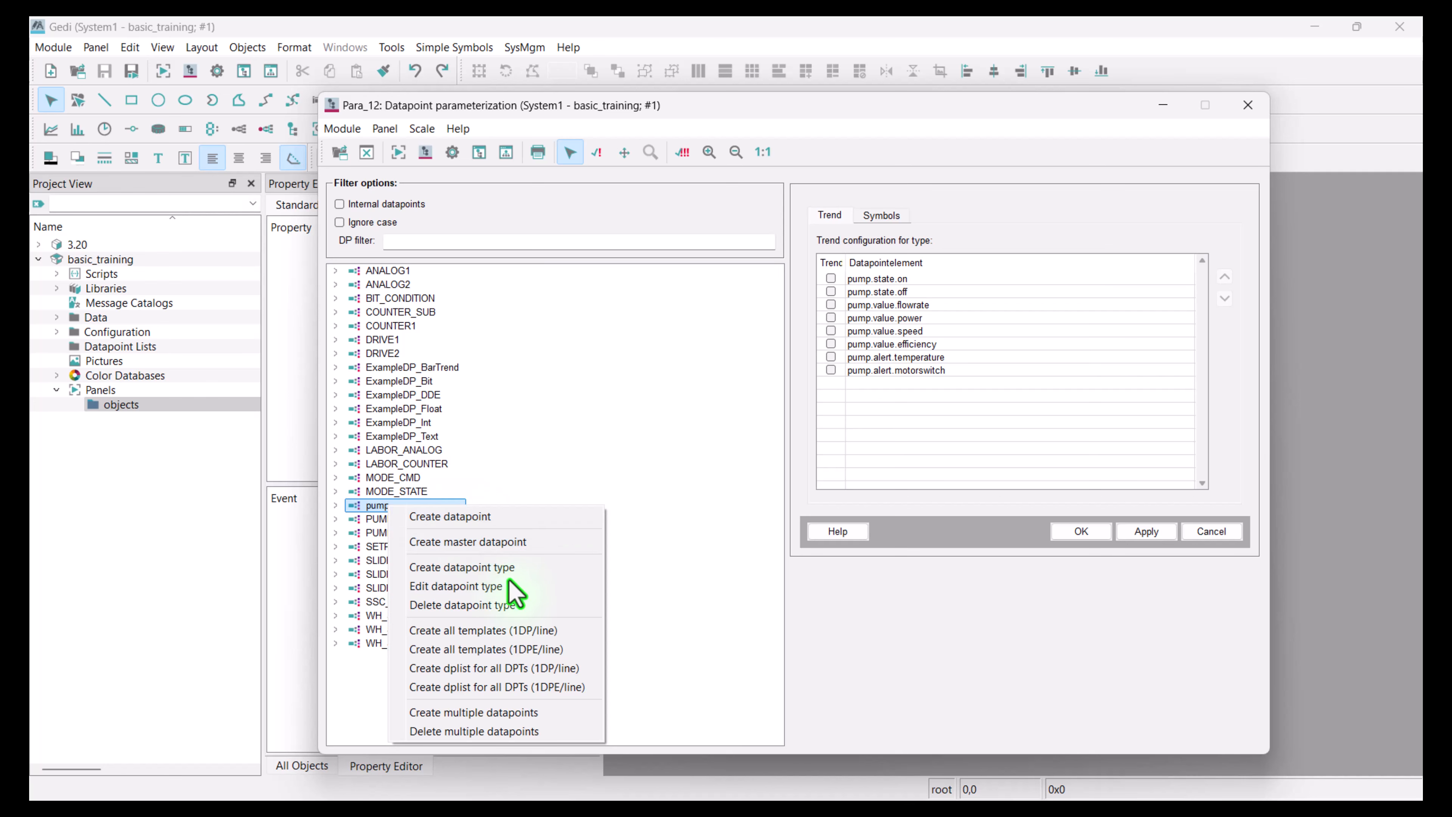
{"action": "left_click", "coordinate": [557, 717]}
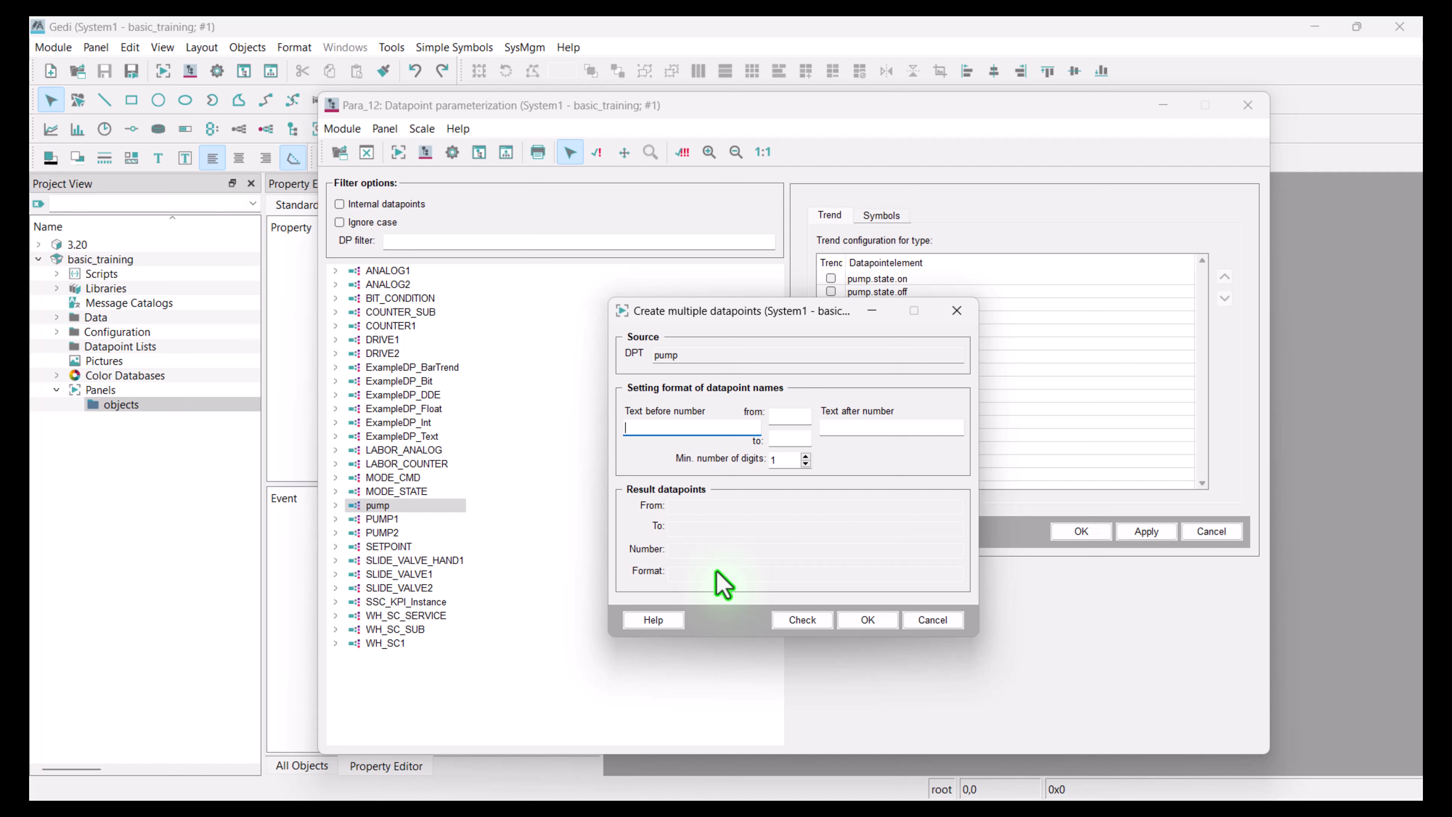
{"action": "type", "text": "p"}
{"action": "left_click", "coordinate": [792, 418]}
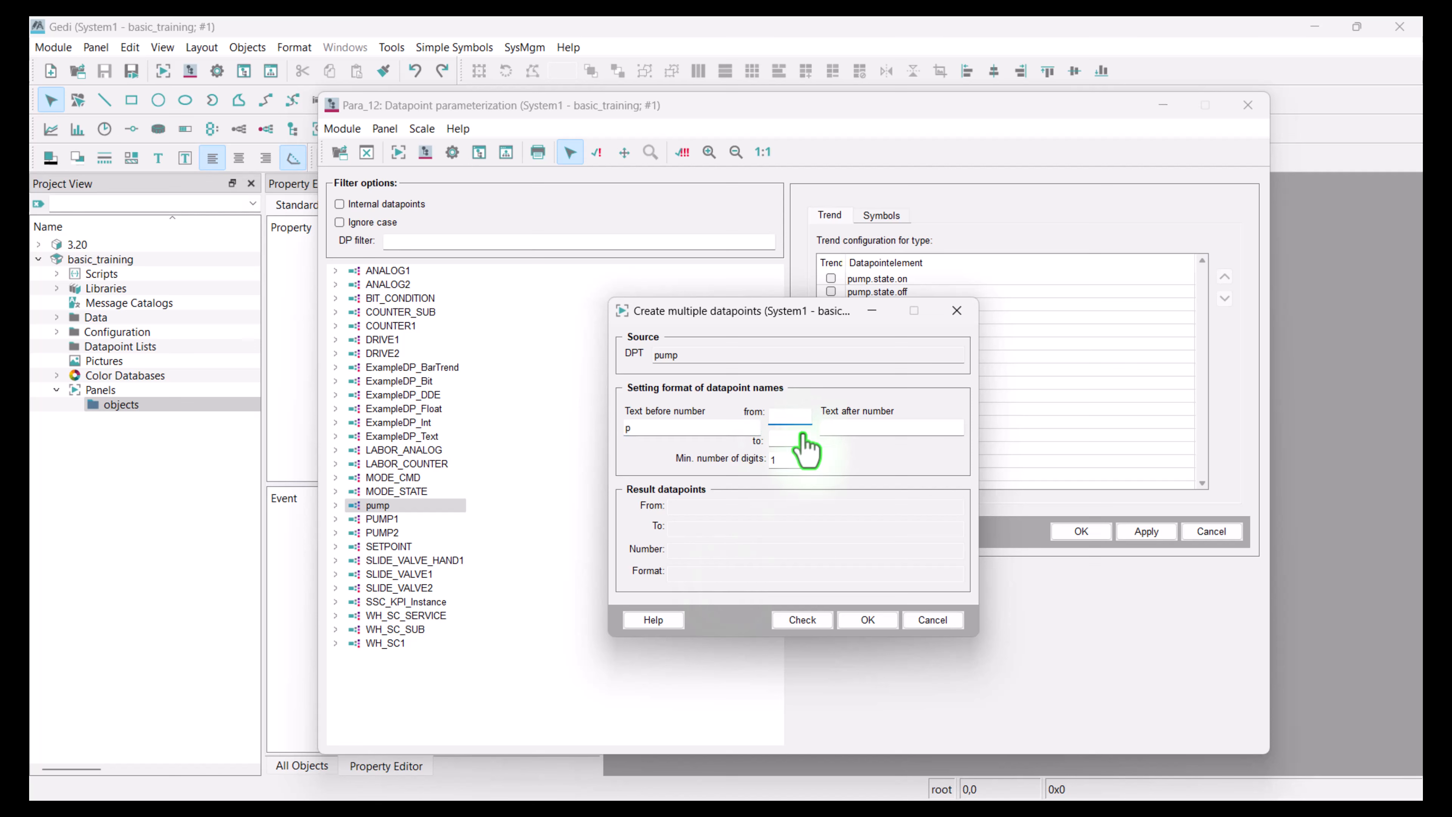
{"action": "type", "text": "1"}
{"action": "left_click", "coordinate": [795, 440]}
{"action": "type", "text": "10"}
{"action": "key", "text": "Tab"}
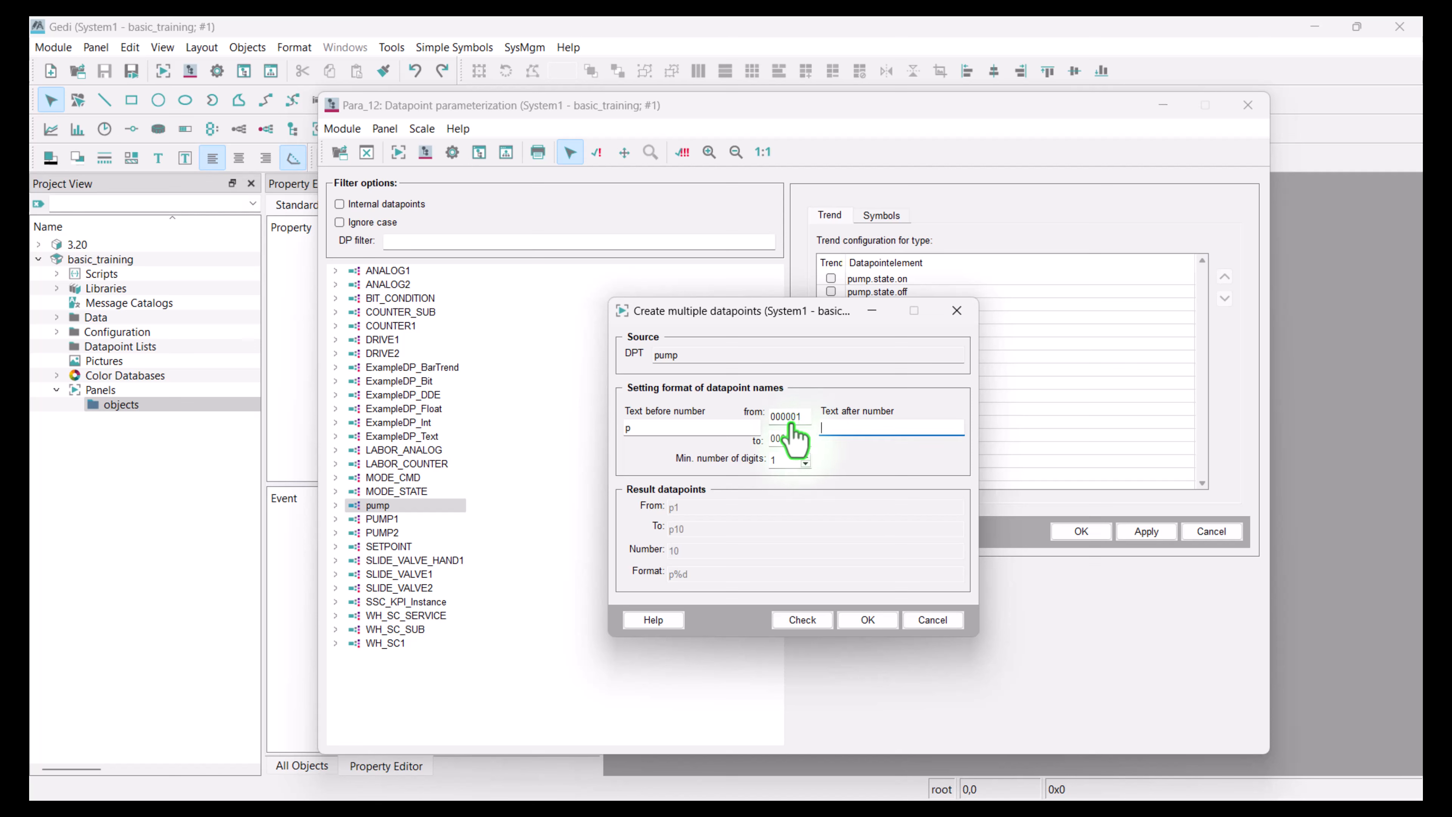
{"action": "left_click", "coordinate": [865, 623]}
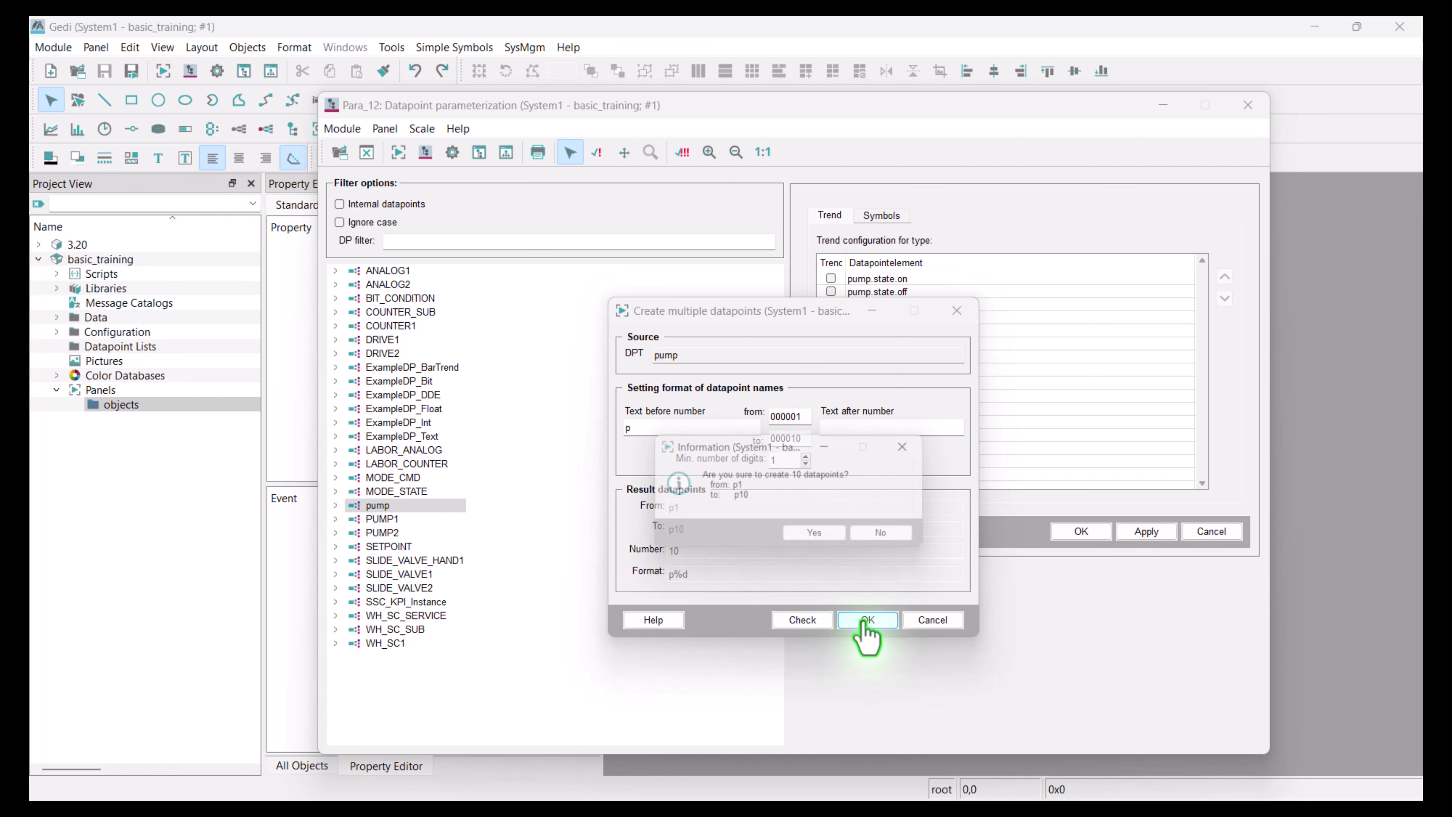
{"action": "left_click", "coordinate": [818, 546]}
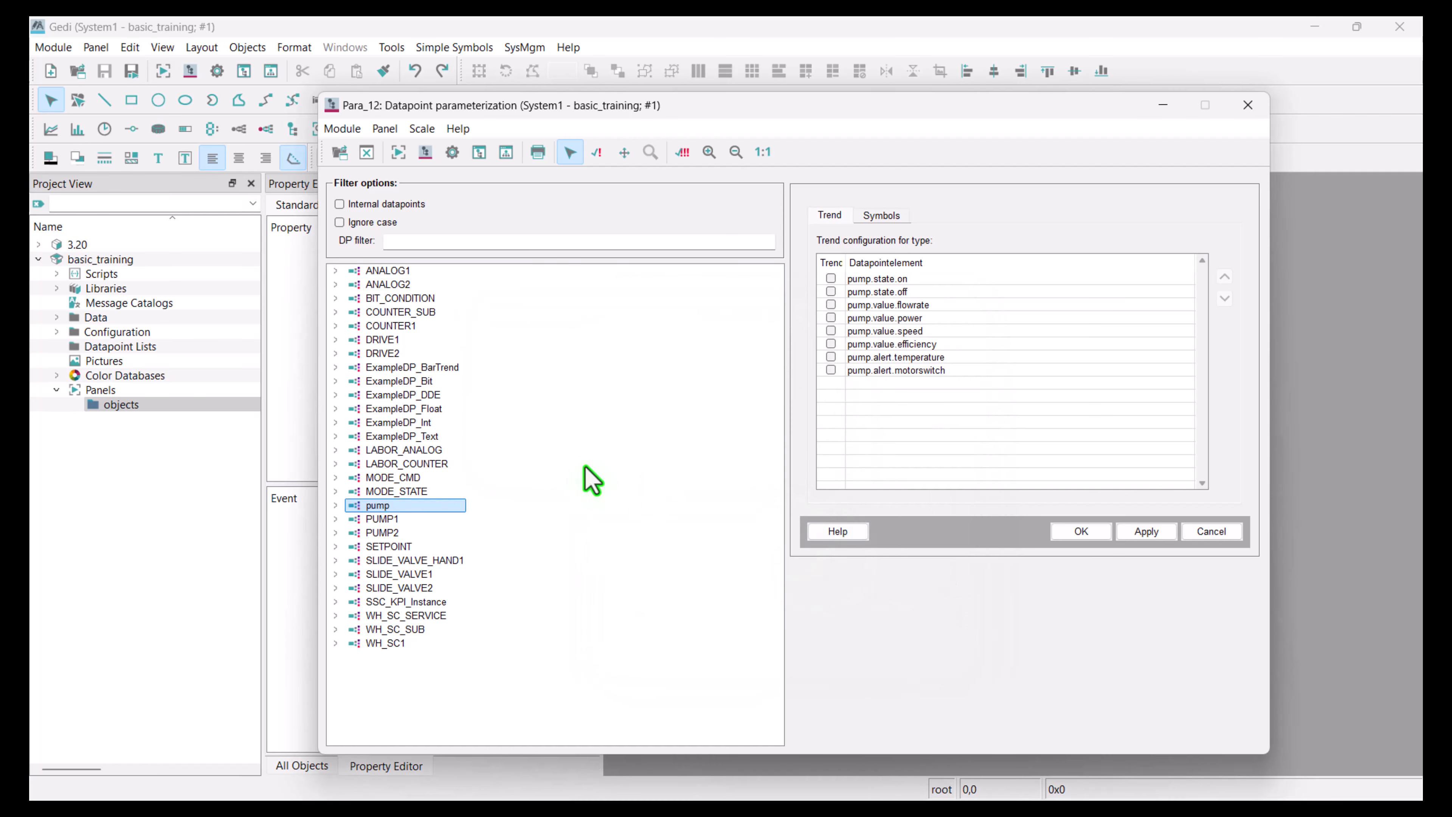
Expand the pump type and examine the state, value and alert elements of datapoint p1.
{"action": "left_click", "coordinate": [336, 506]}
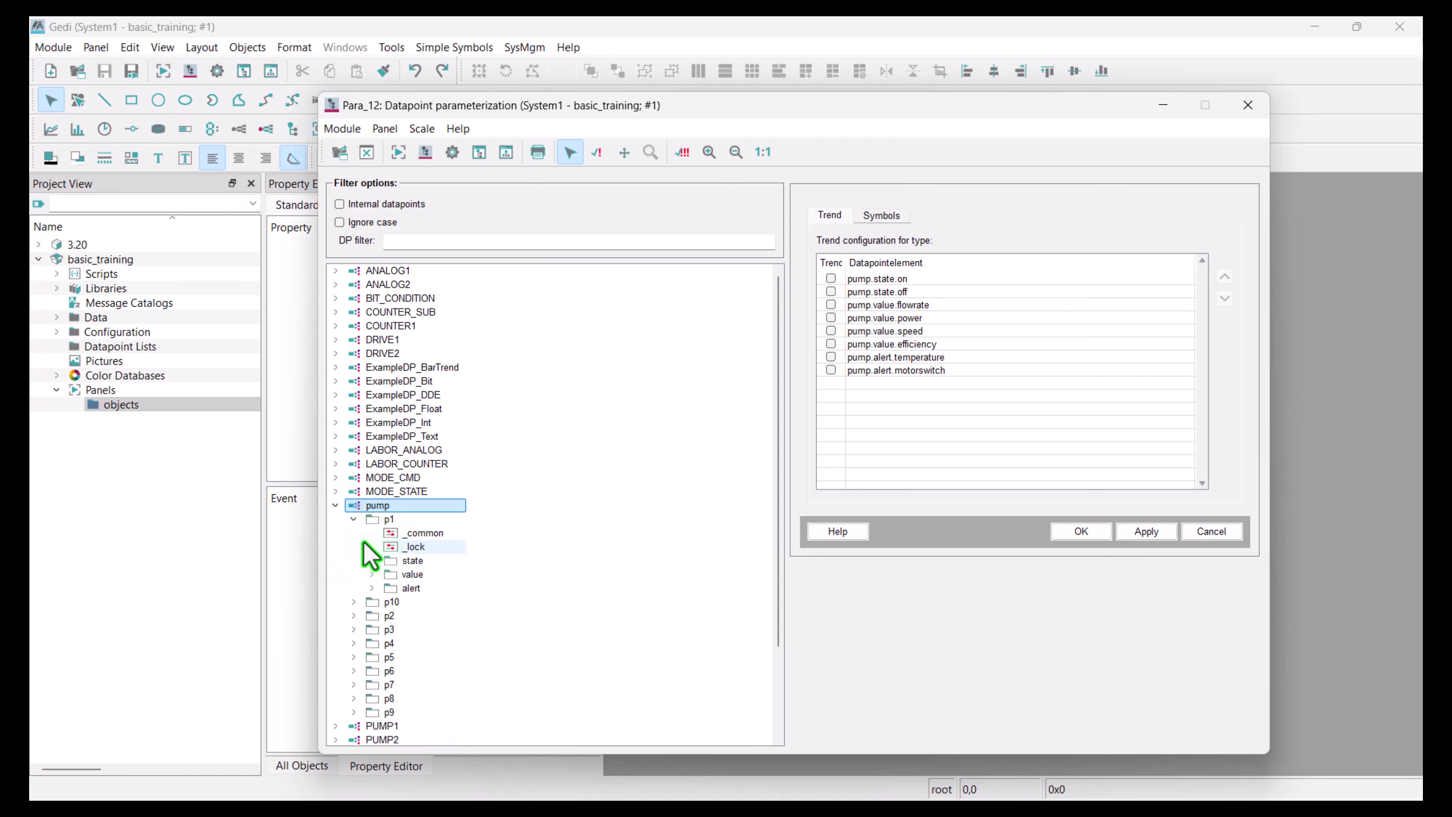
{"action": "left_click", "coordinate": [372, 560]}
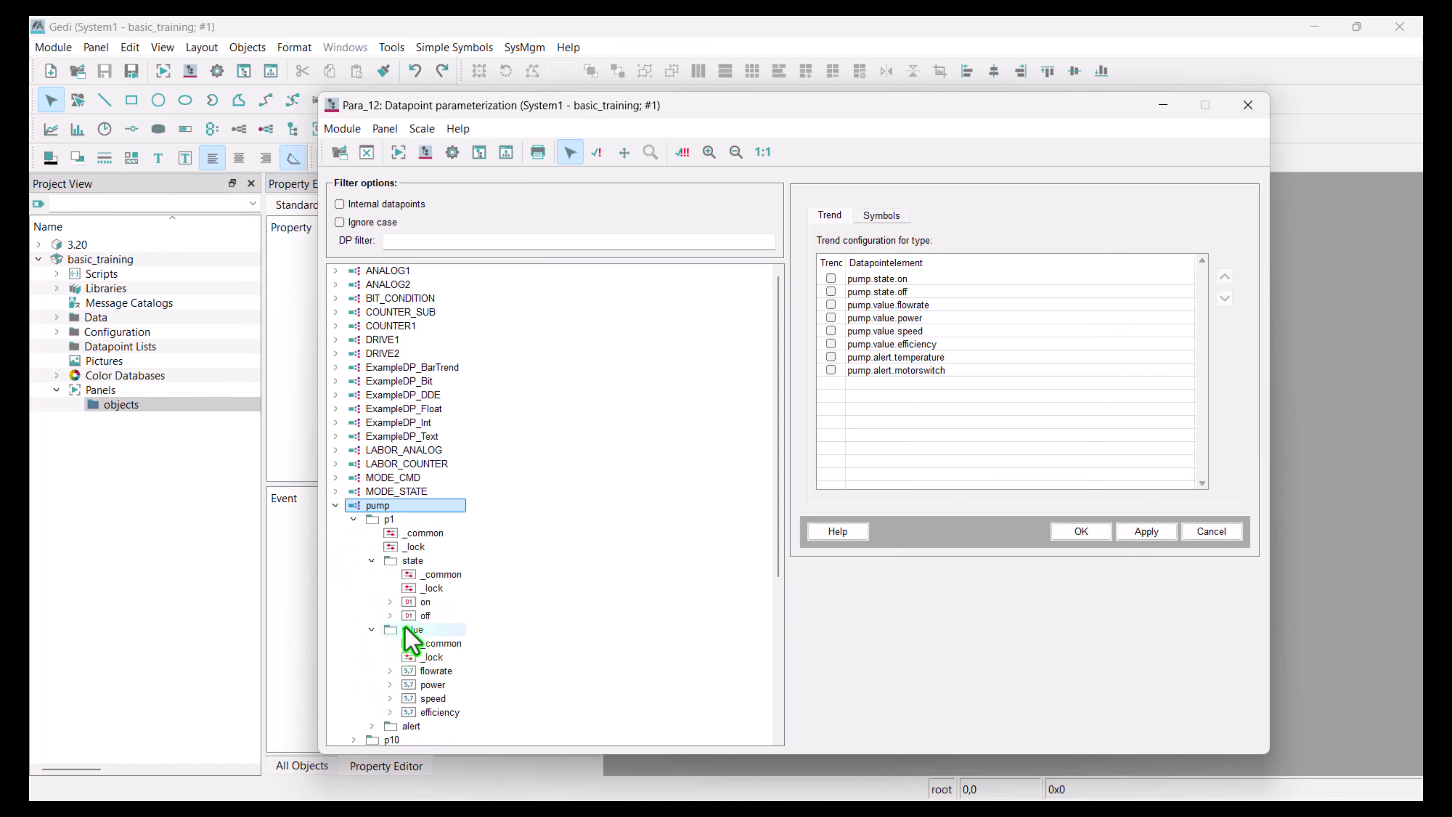
{"action": "left_click", "coordinate": [372, 629]}
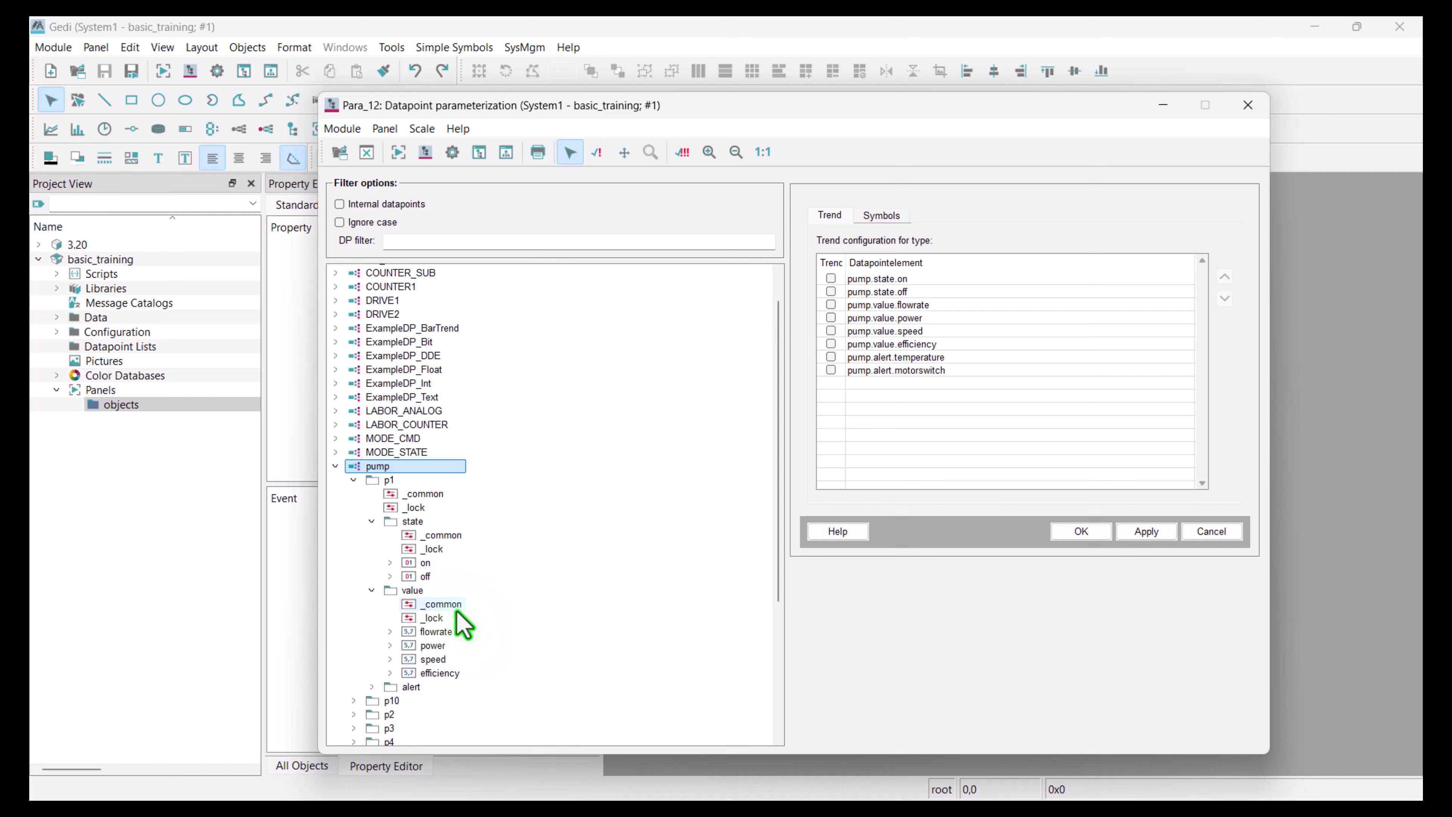
{"action": "left_click", "coordinate": [372, 687]}
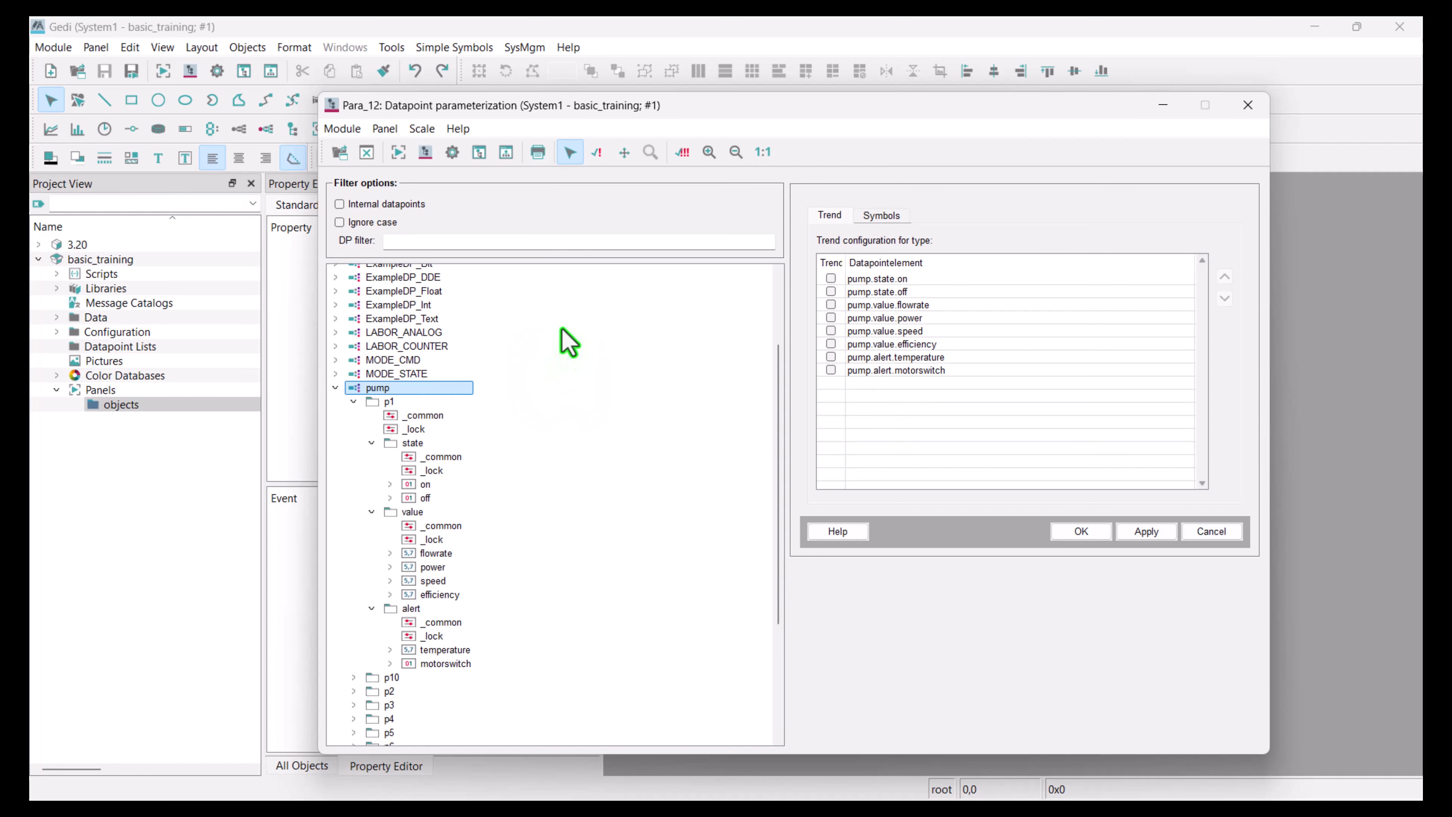
Switch back to the graphics editor, create a new panel and enlarge it to about 1062 by 763.
{"action": "left_click", "coordinate": [448, 32]}
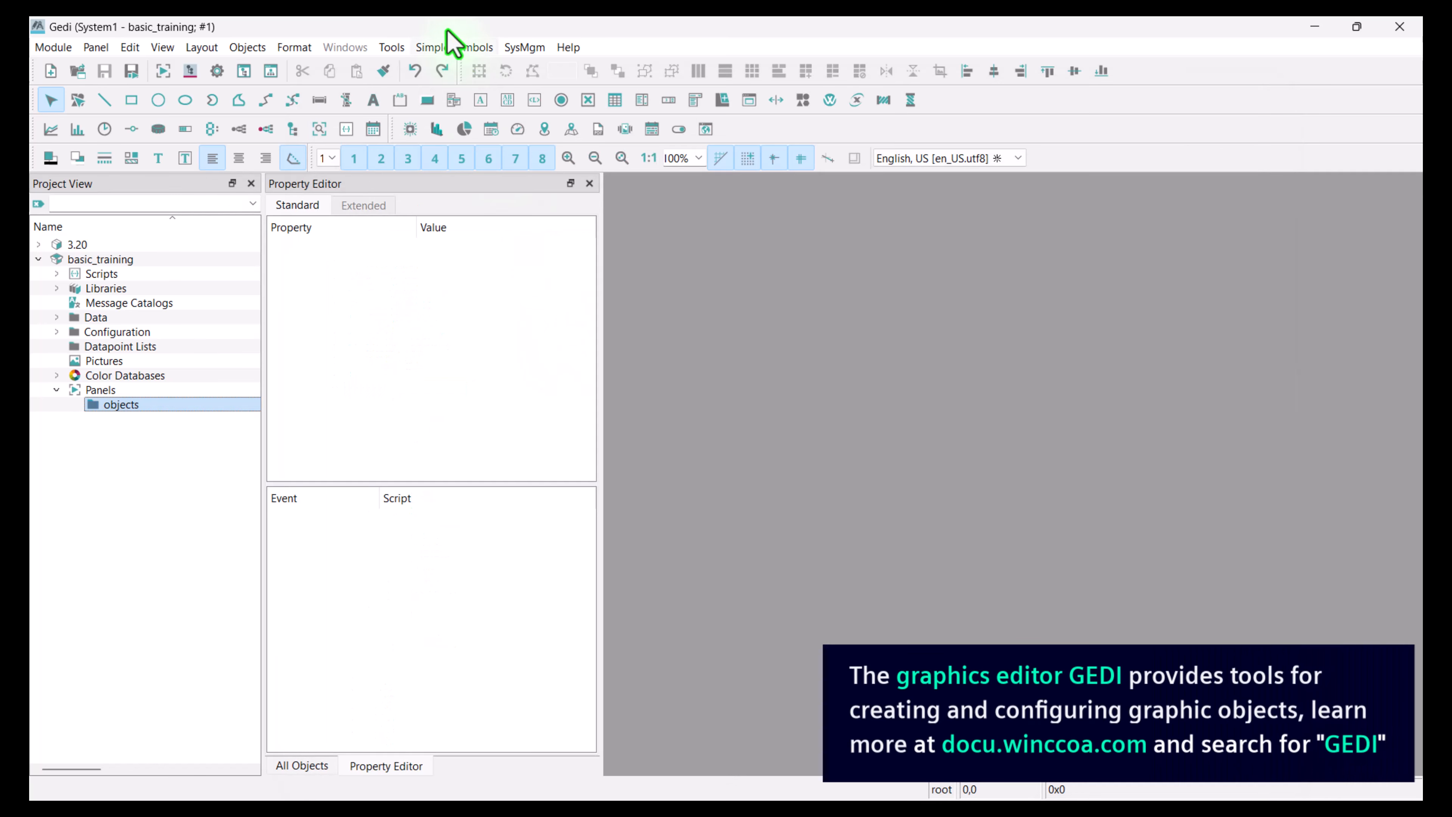
{"action": "left_click", "coordinate": [51, 72]}
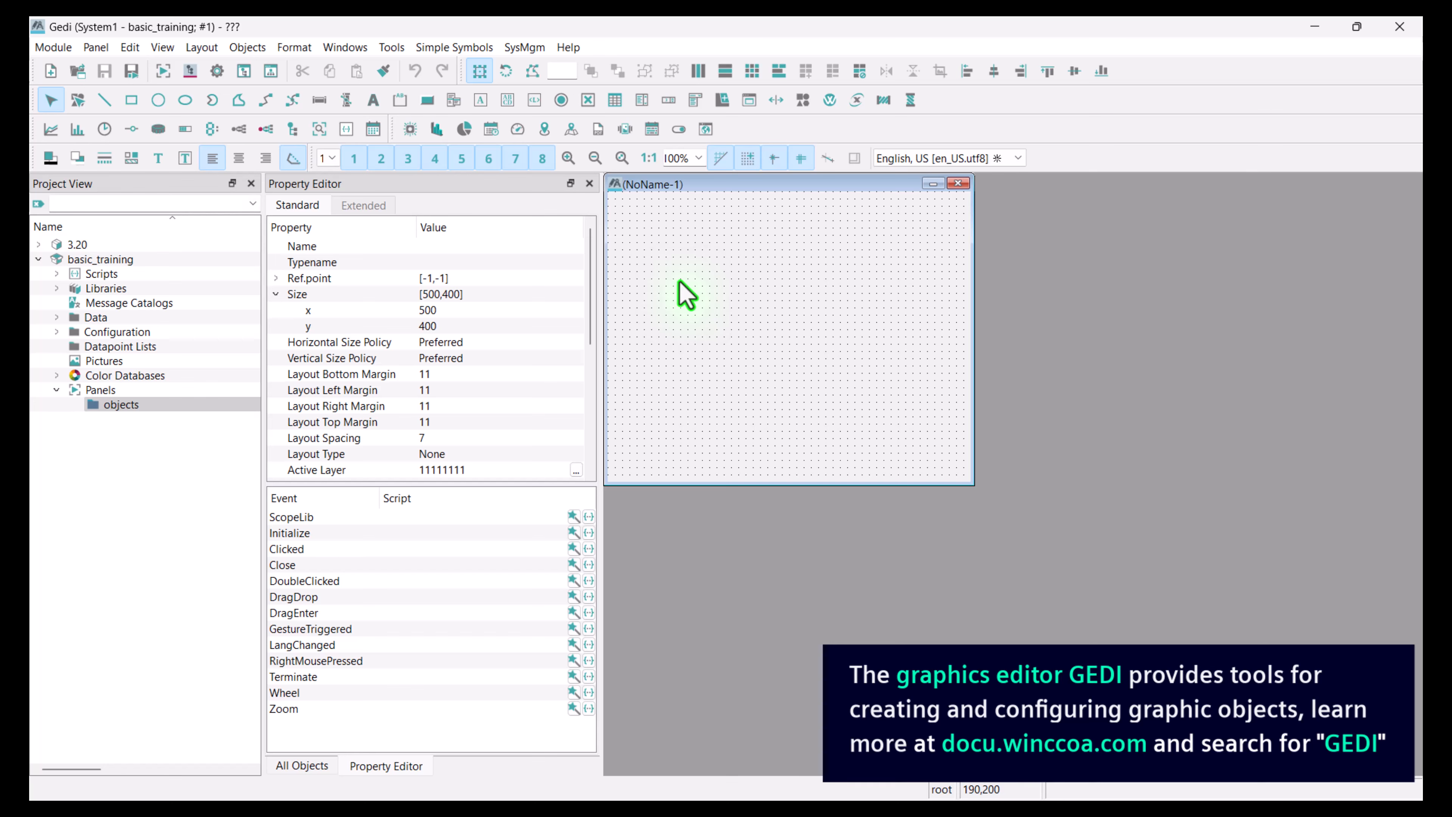
{"action": "left_click_drag", "start_coordinate": [973, 484], "coordinate": [1379, 747]}
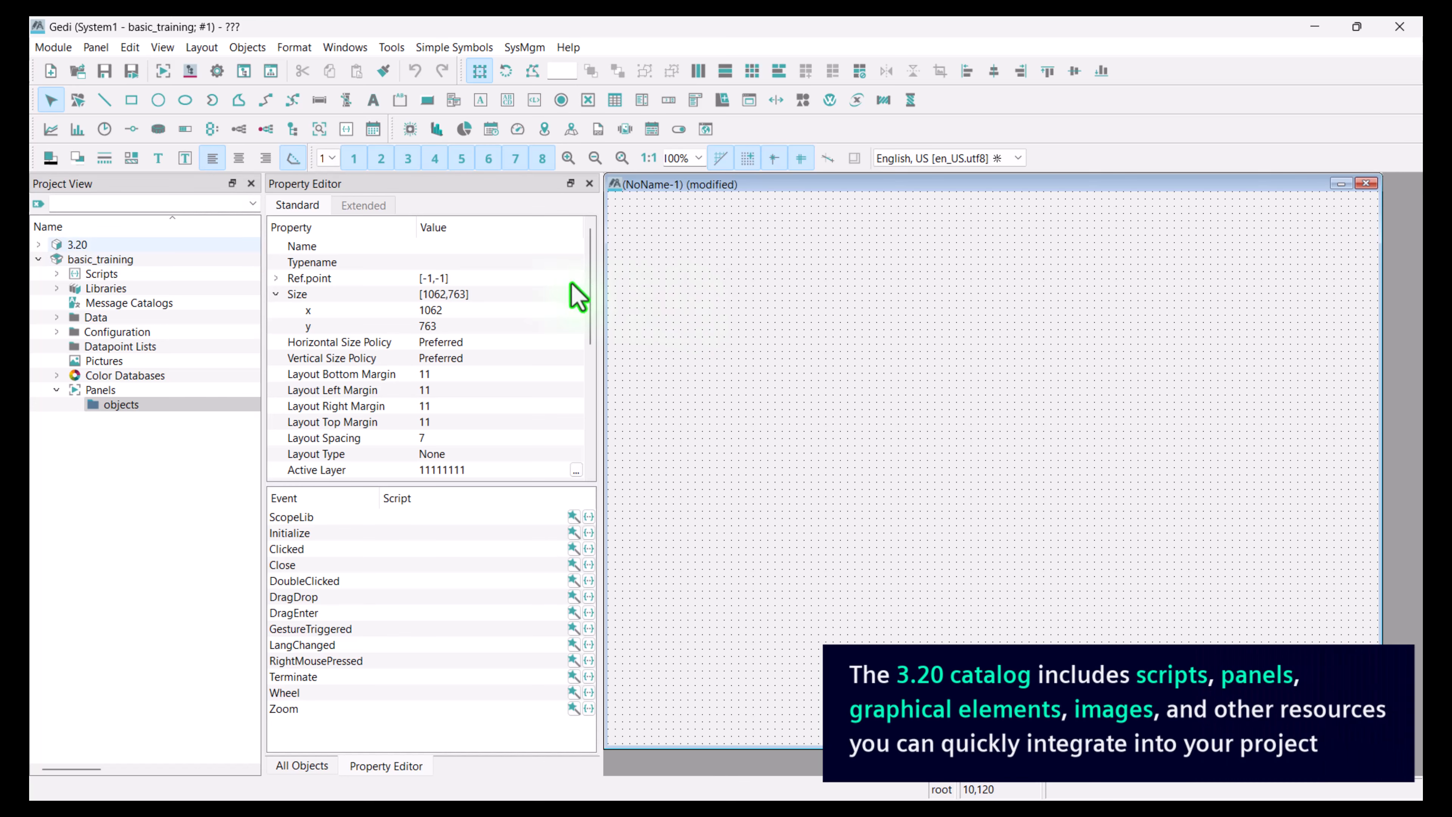
Open the Pumps folder of the IndustryGraphicLibrary within the 3.20 catalog's Pictures.
{"action": "left_click", "coordinate": [38, 245]}
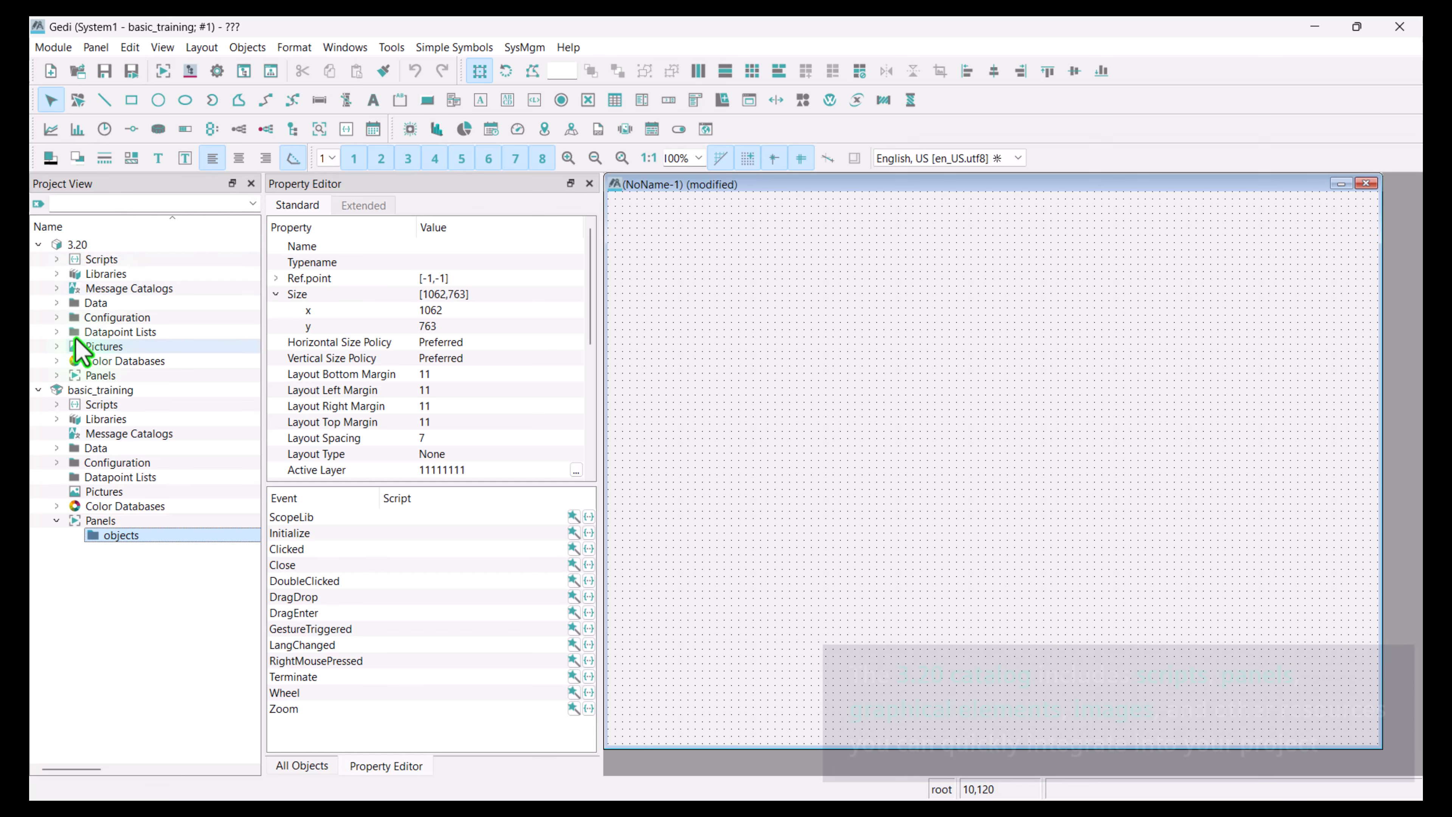
{"action": "double_click", "coordinate": [107, 347]}
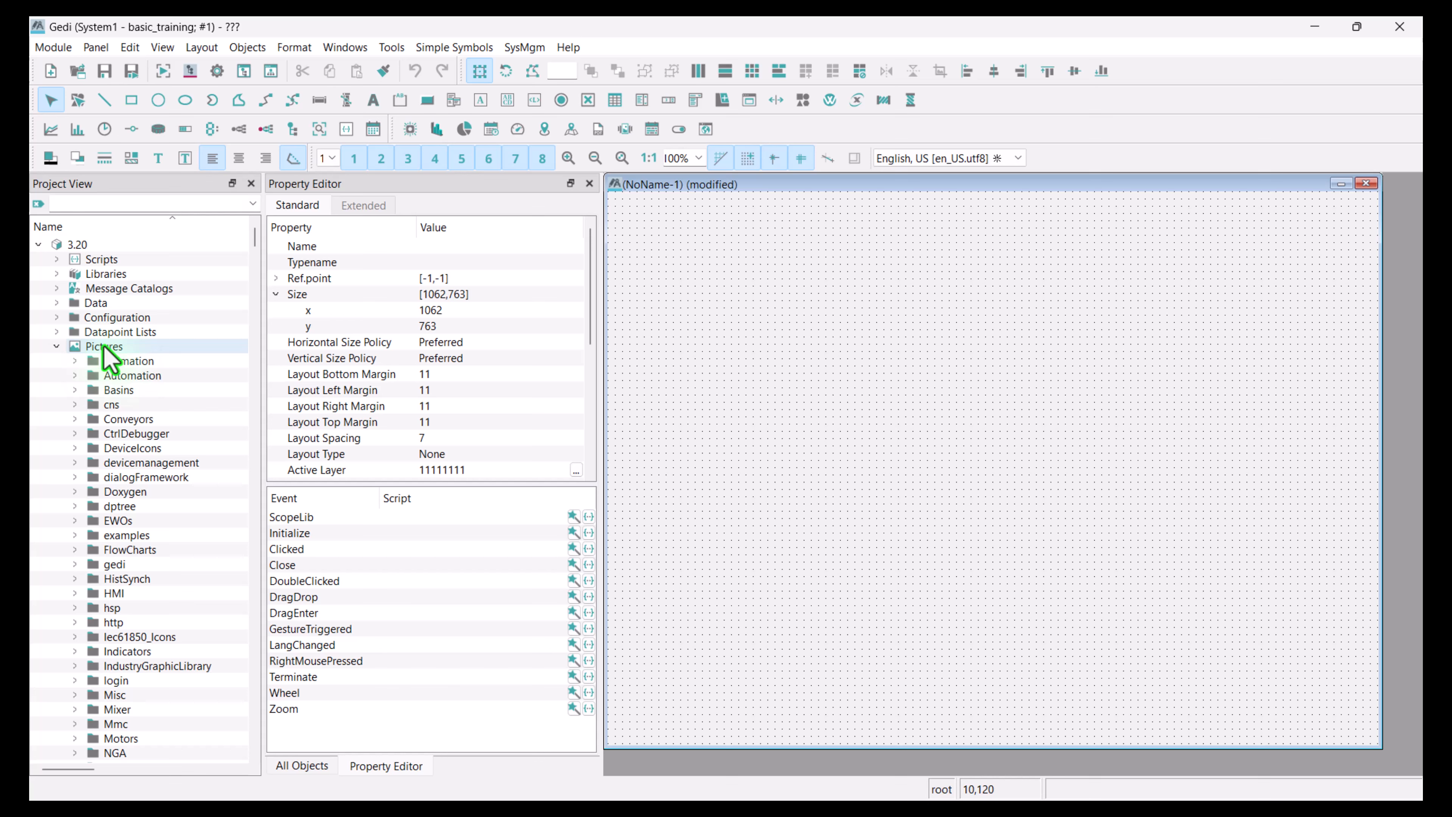
{"action": "left_click", "coordinate": [138, 670]}
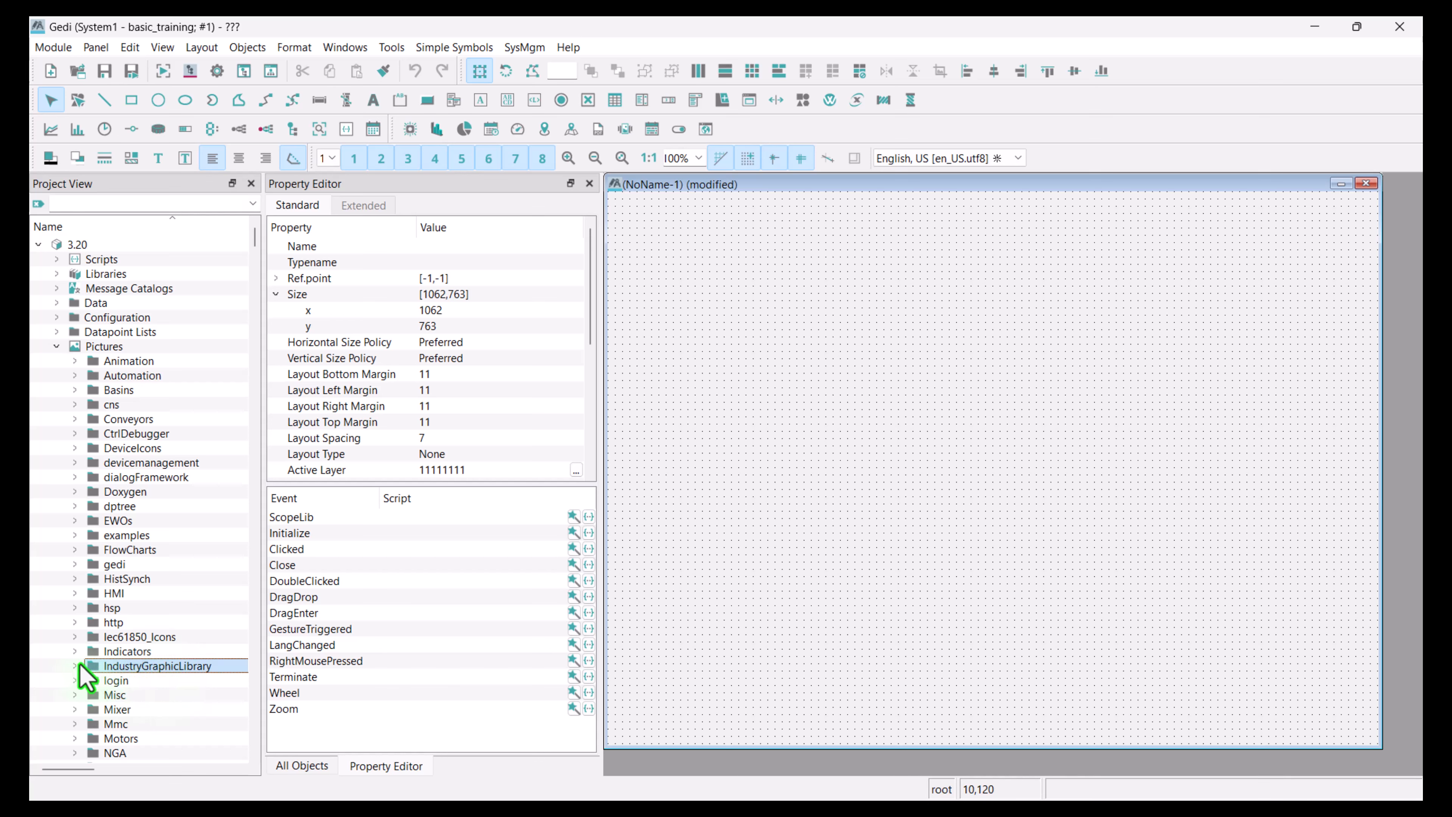
{"action": "left_click", "coordinate": [79, 666]}
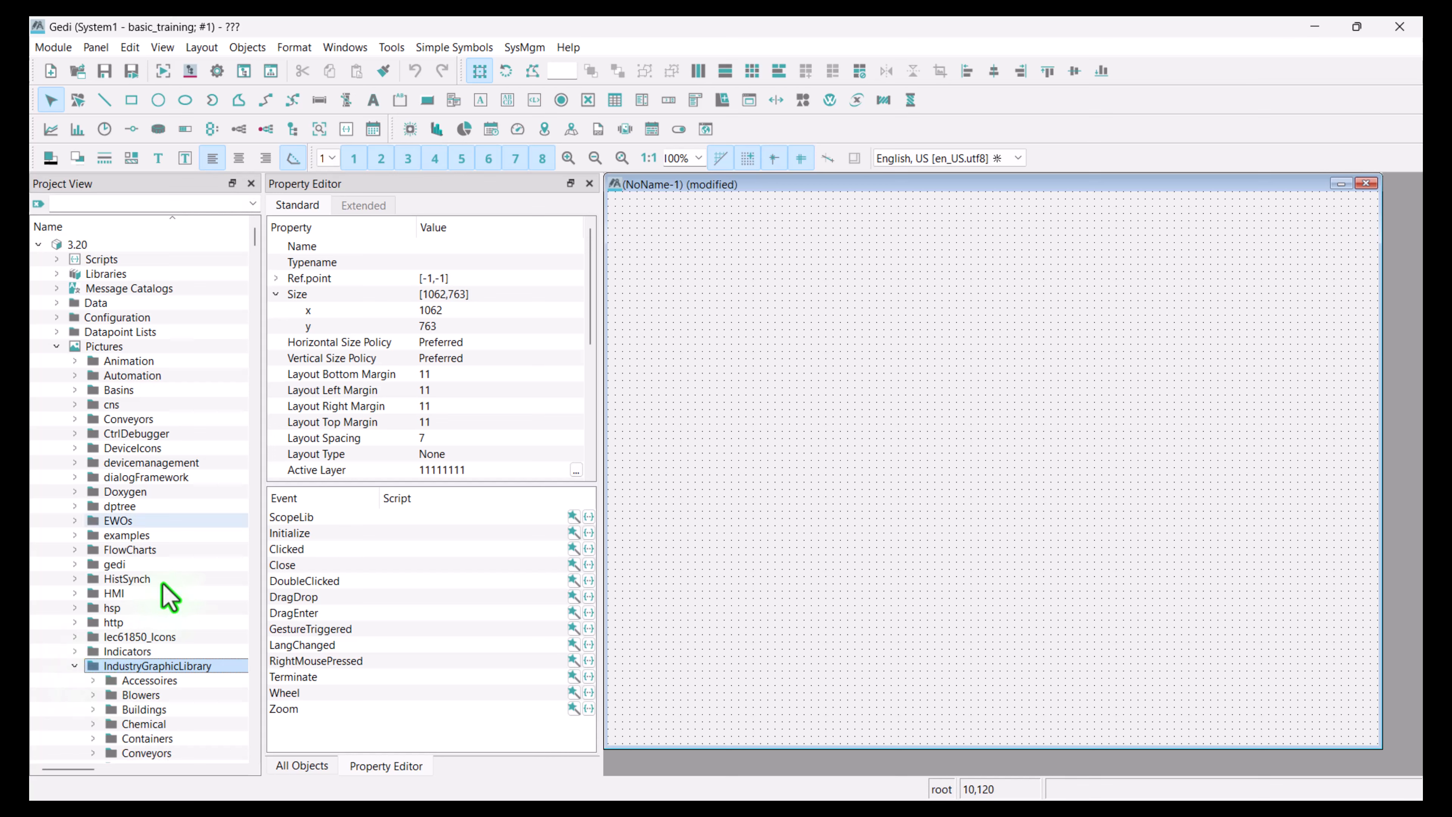
{"action": "scroll", "coordinate": [200, 547], "scroll_direction": "down", "scroll_amount": 3}
{"action": "scroll", "coordinate": [199, 547], "scroll_direction": "down", "scroll_amount": 2}
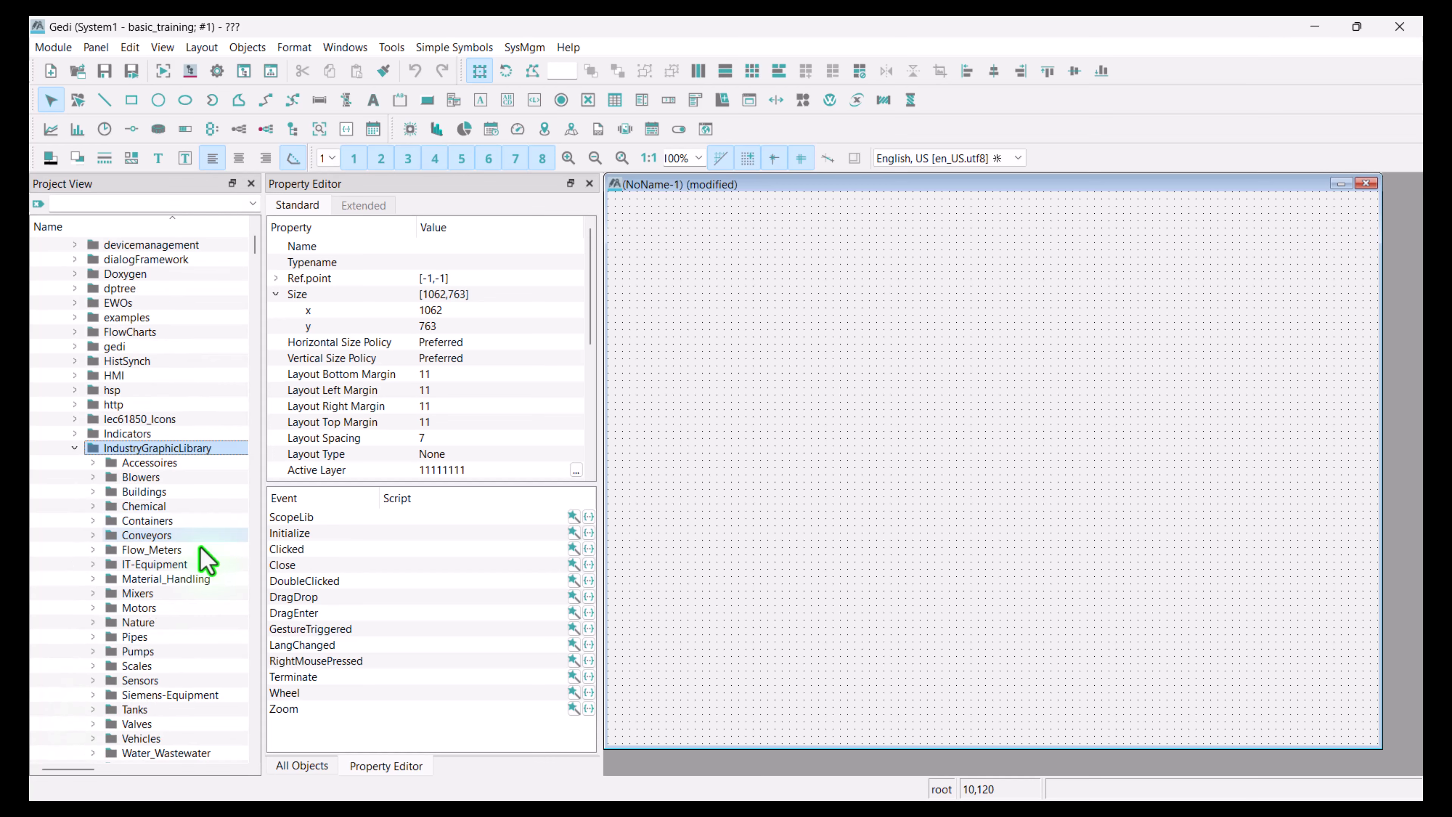
{"action": "scroll", "coordinate": [199, 547], "scroll_direction": "down", "scroll_amount": 1}
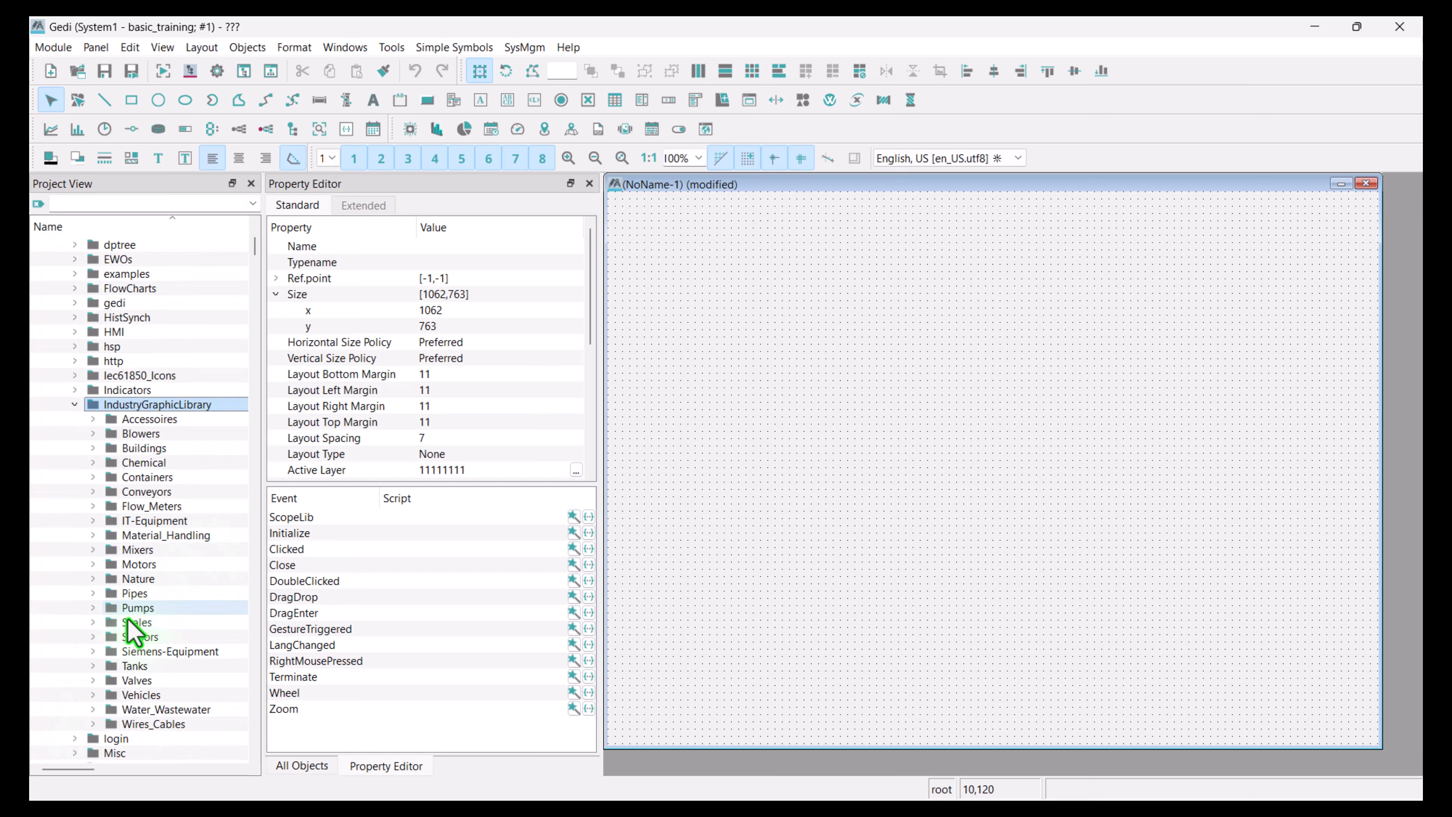
{"action": "left_click", "coordinate": [93, 608]}
{"action": "scroll", "coordinate": [191, 615], "scroll_direction": "down", "scroll_amount": 1}
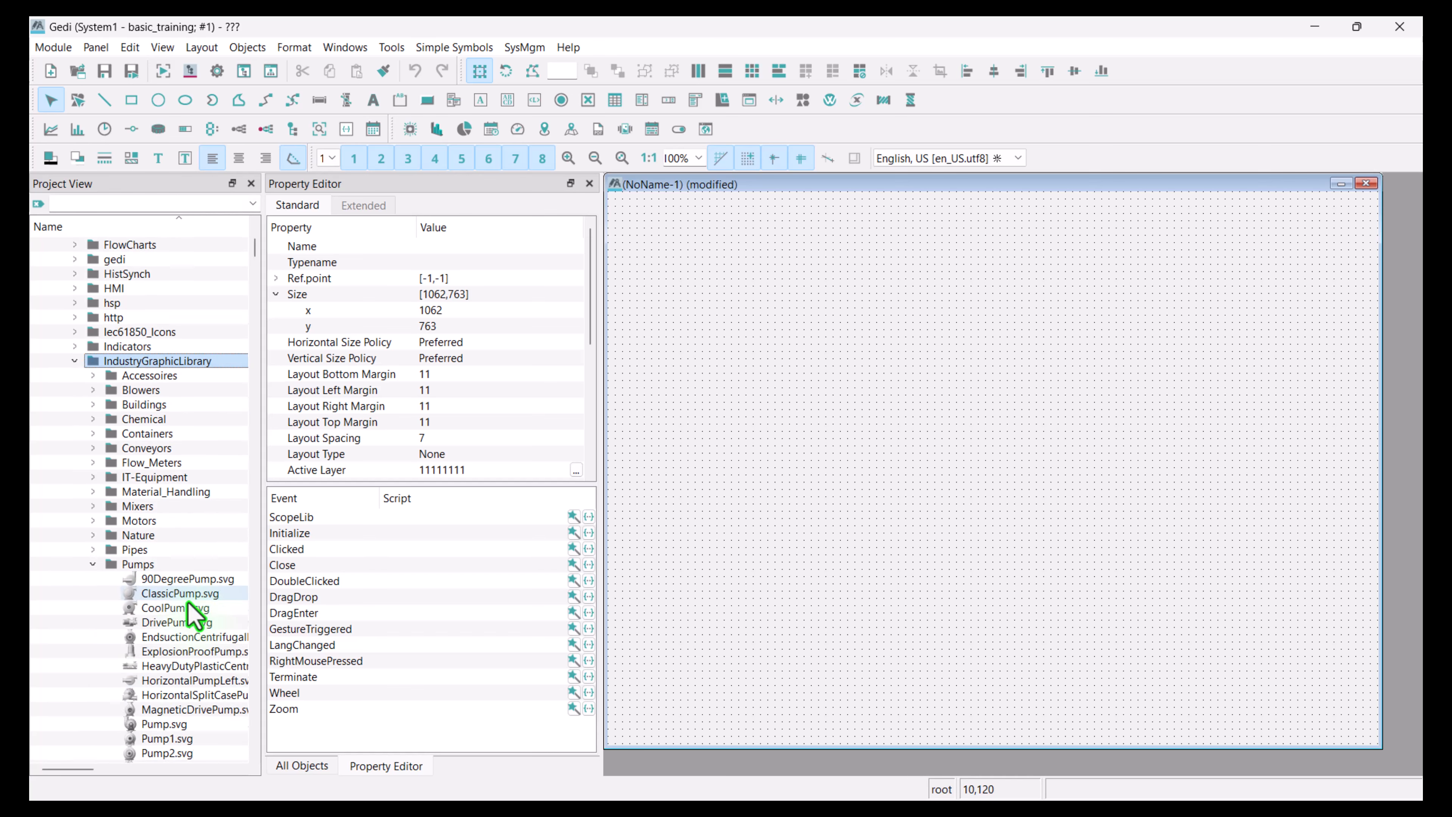
{"action": "scroll", "coordinate": [187, 603], "scroll_direction": "down", "scroll_amount": 3}
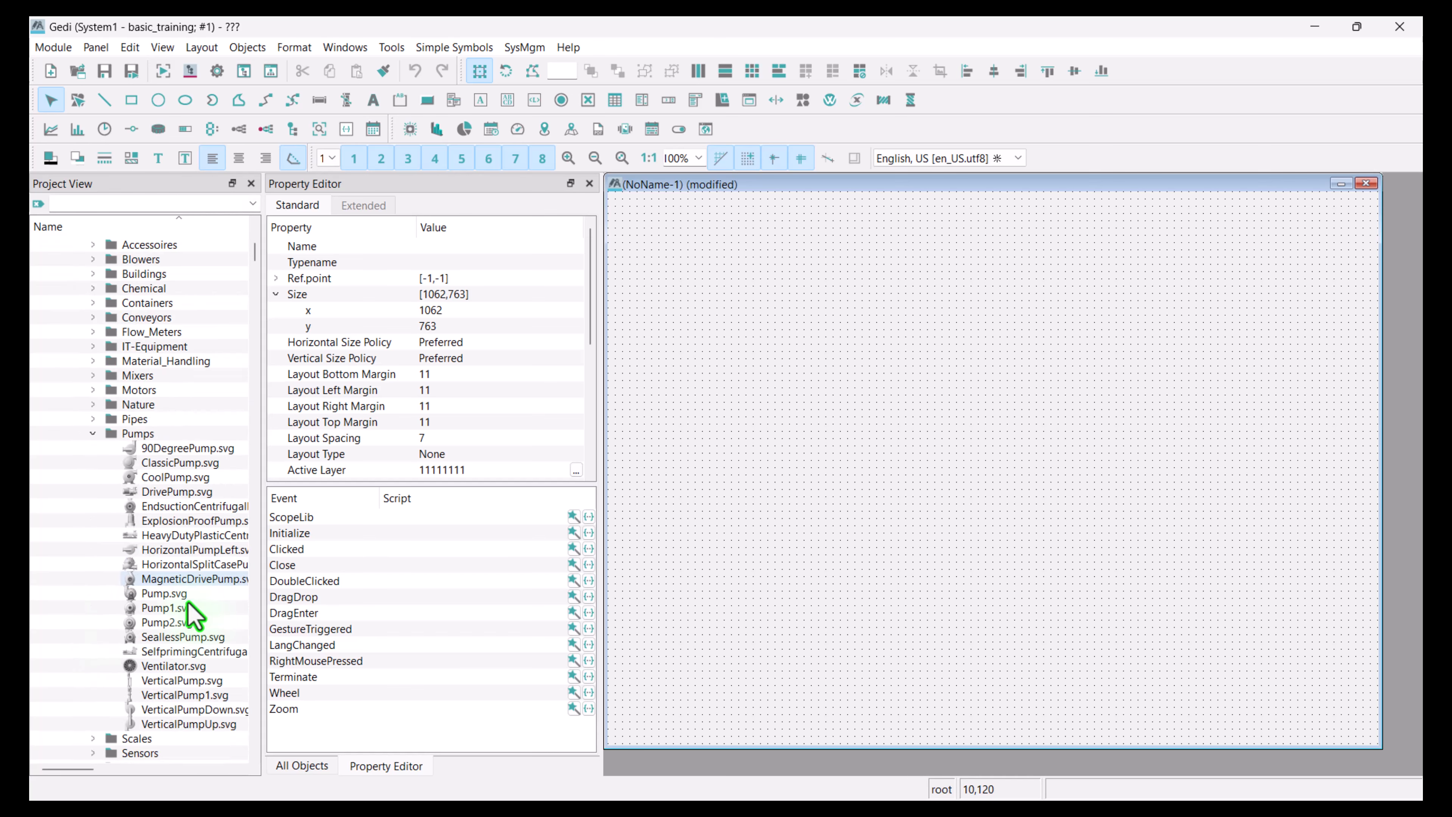
Place the Pump.svg picture in the upper left area of the panel, at about 93,62.
{"action": "left_click", "coordinate": [163, 594]}
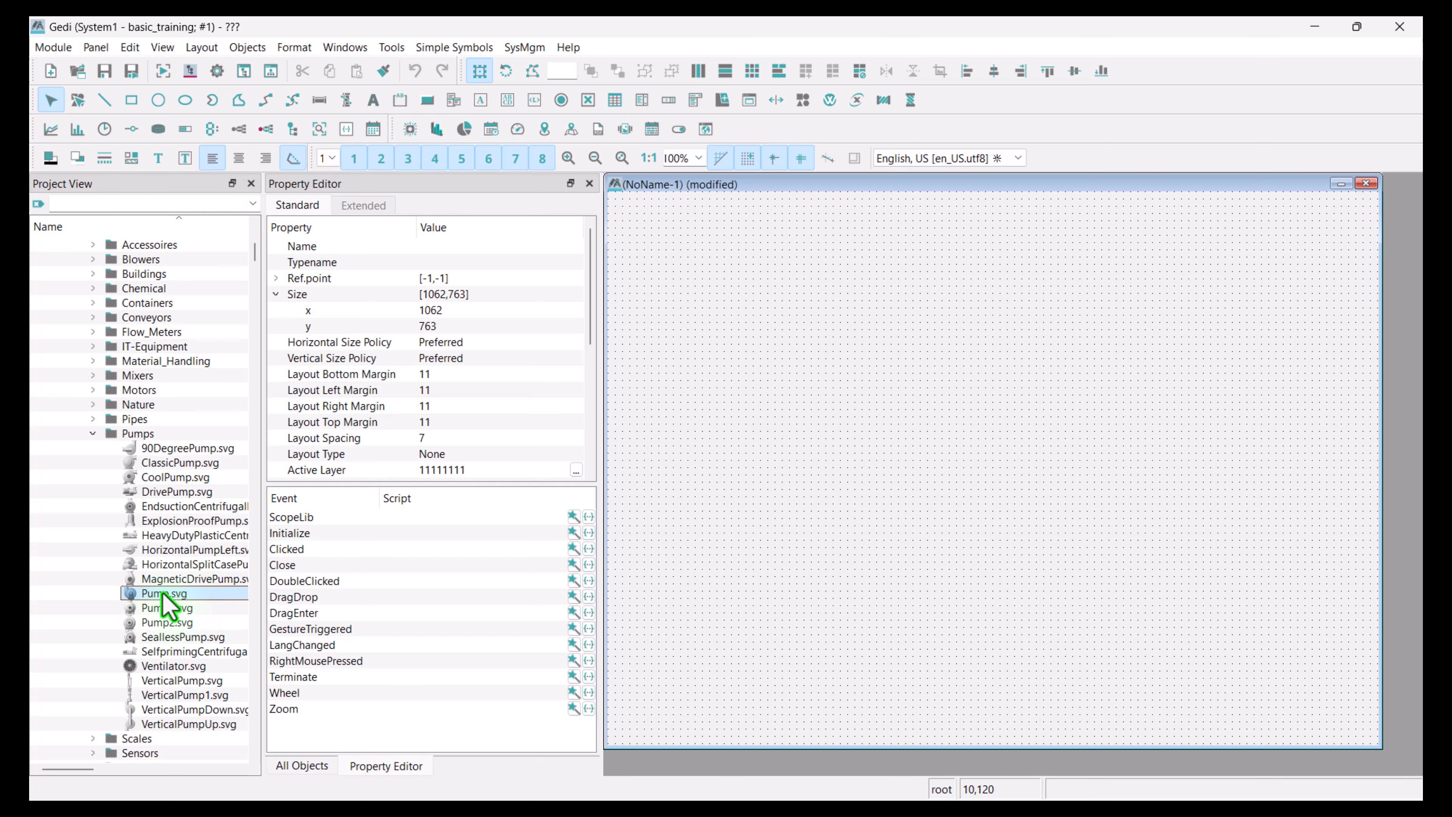
{"action": "left_click_drag", "start_coordinate": [163, 594], "coordinate": [705, 252]}
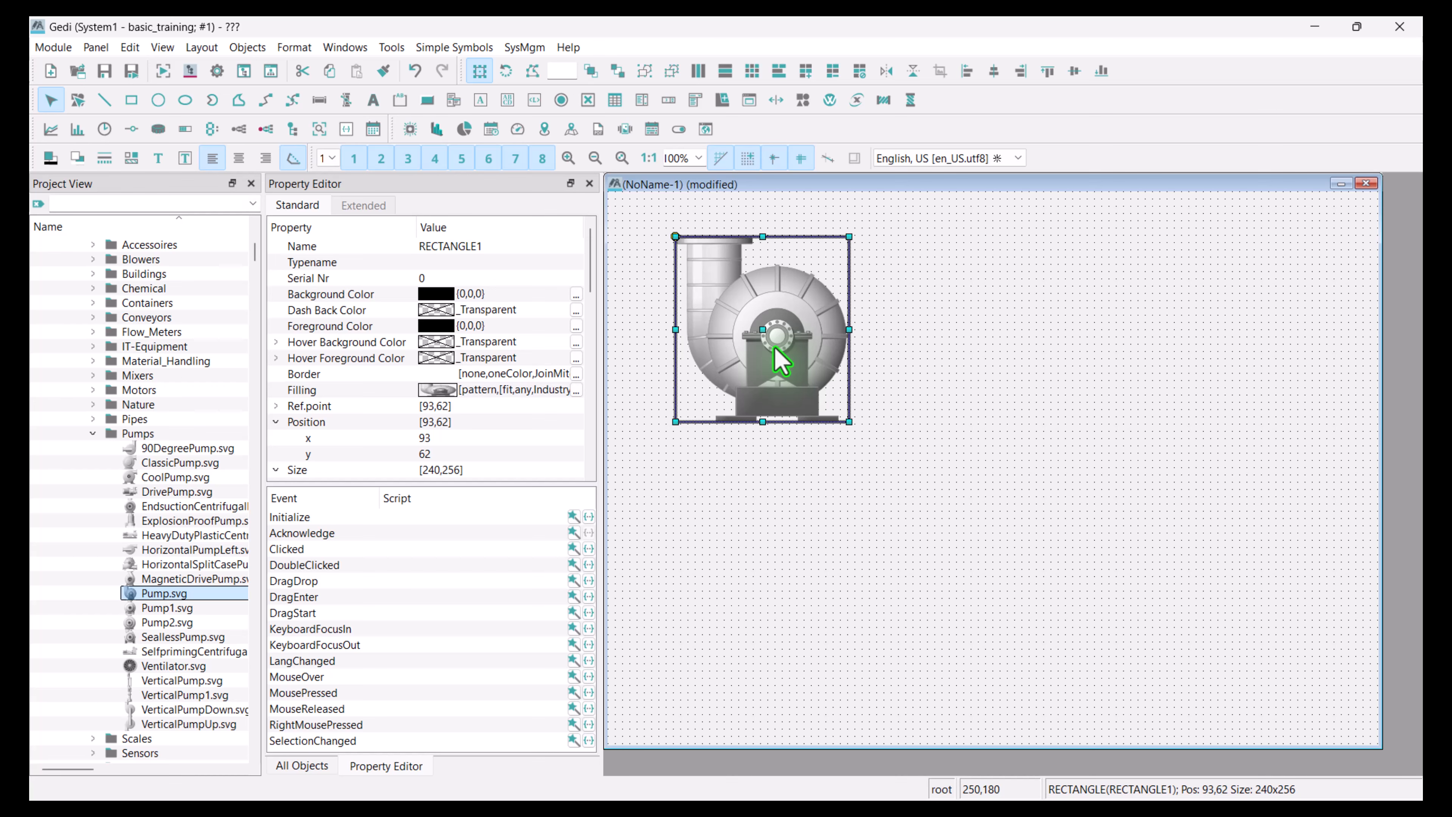
{"action": "left_click", "coordinate": [915, 346]}
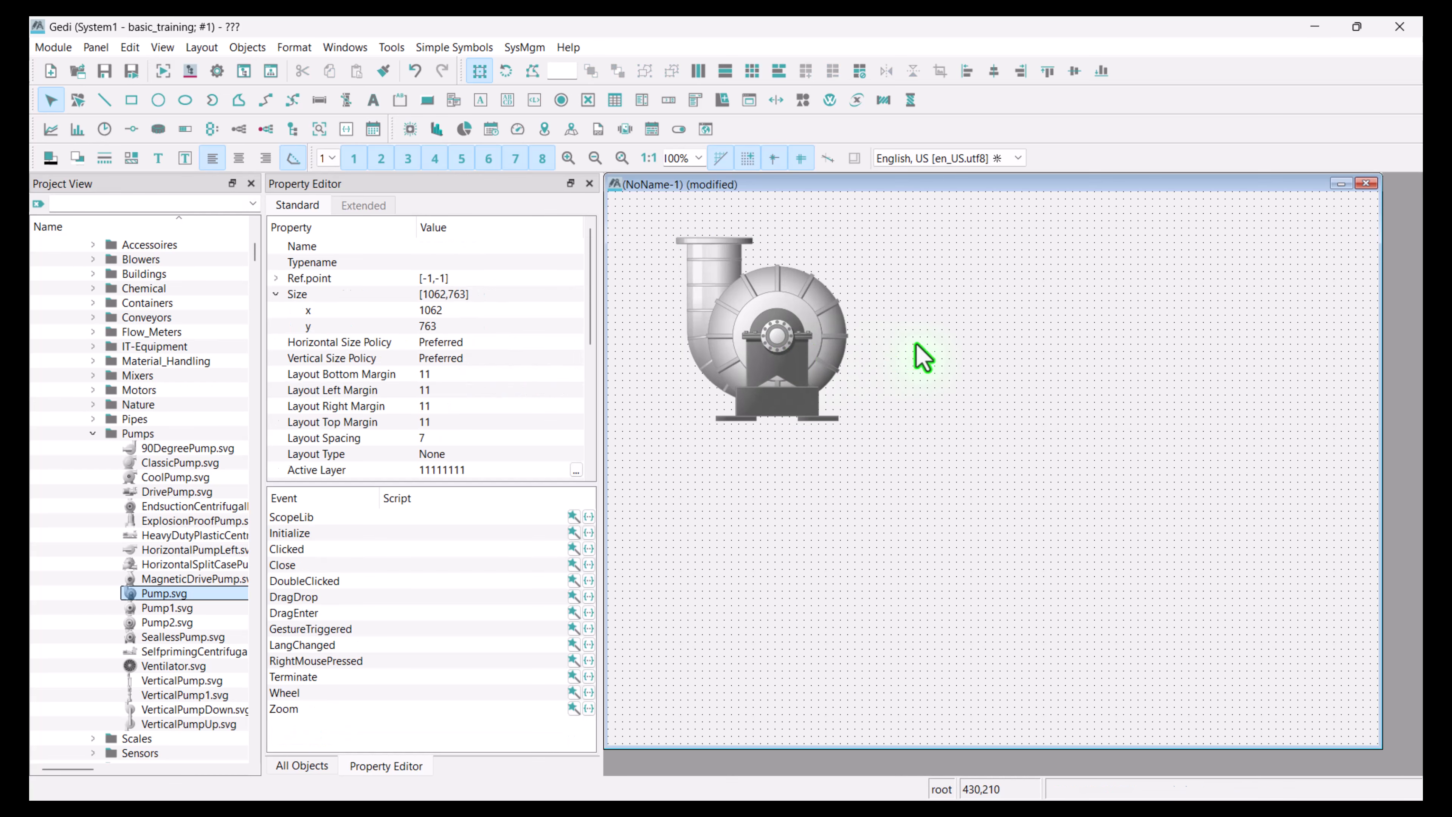
Draw a circle about 57 by 57 over the pump's hub, centred near 230,200, and make its background color transparent.
{"action": "left_click", "coordinate": [155, 99]}
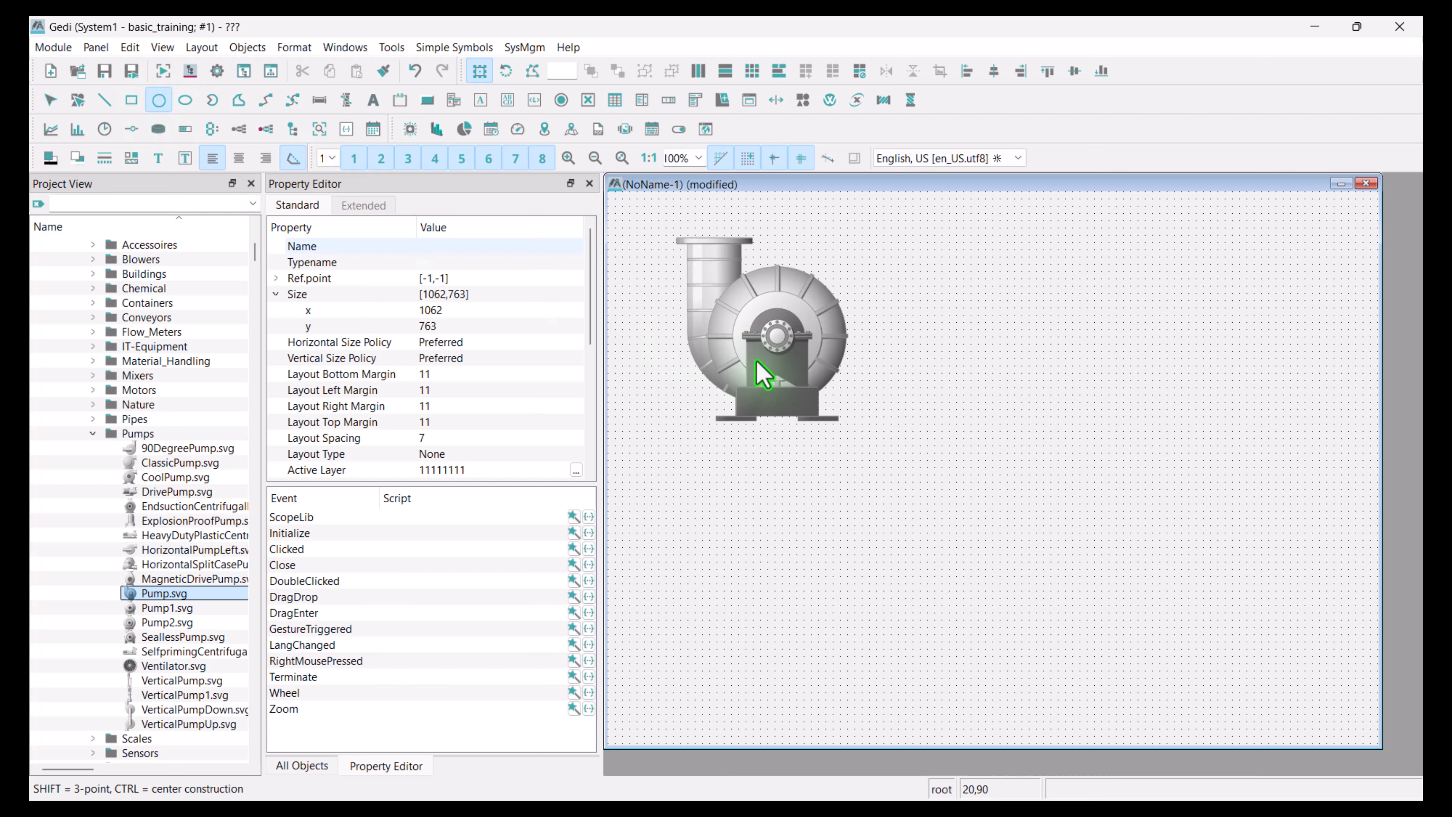
{"action": "mouse_move", "coordinate": [774, 337]}
{"action": "left_mouse_down"}
{"action": "mouse_move", "coordinate": [789, 350]}
{"action": "mouse_move", "coordinate": [775, 339]}
{"action": "left_mouse_up"}
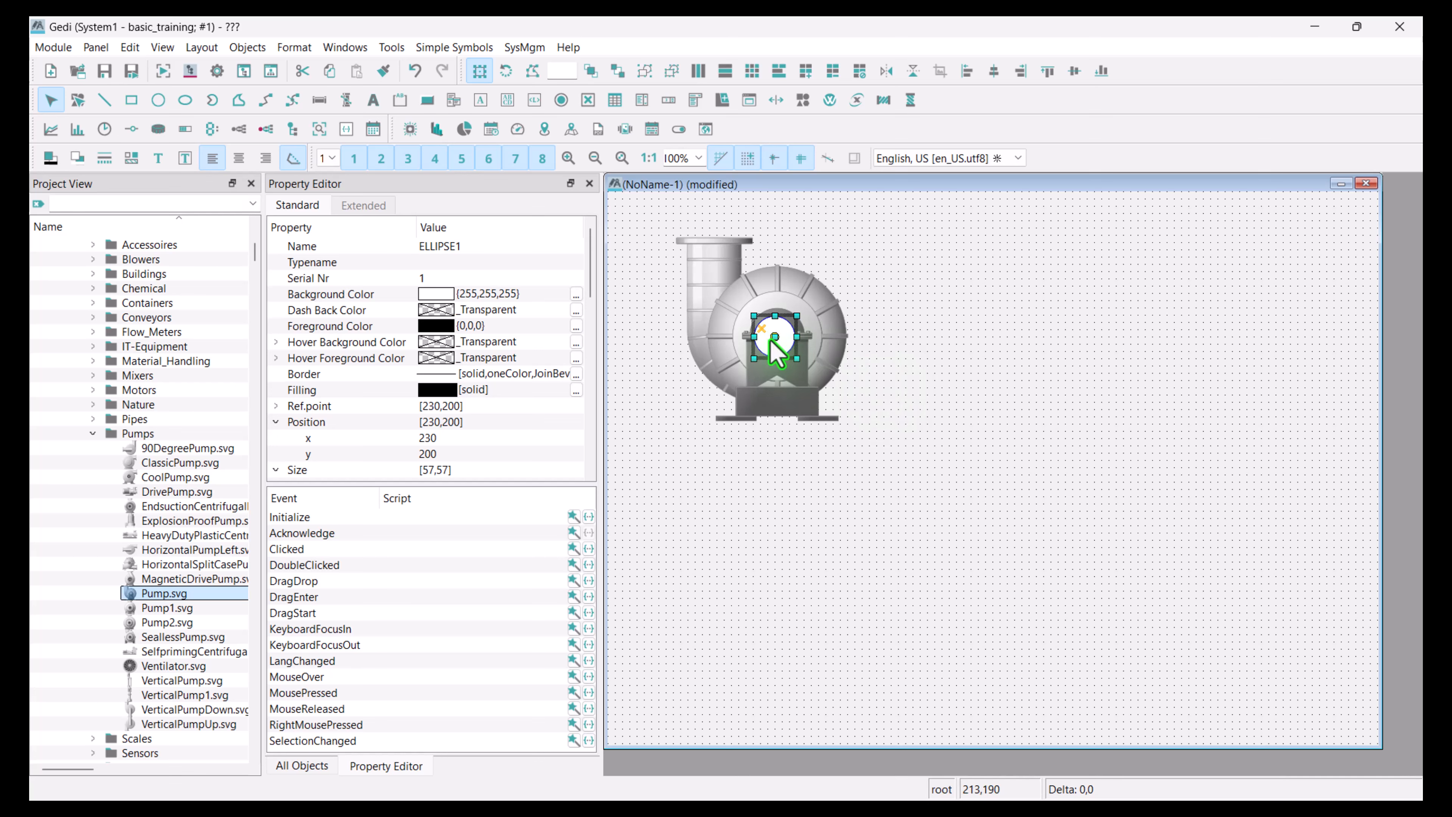
{"action": "left_click", "coordinate": [578, 295]}
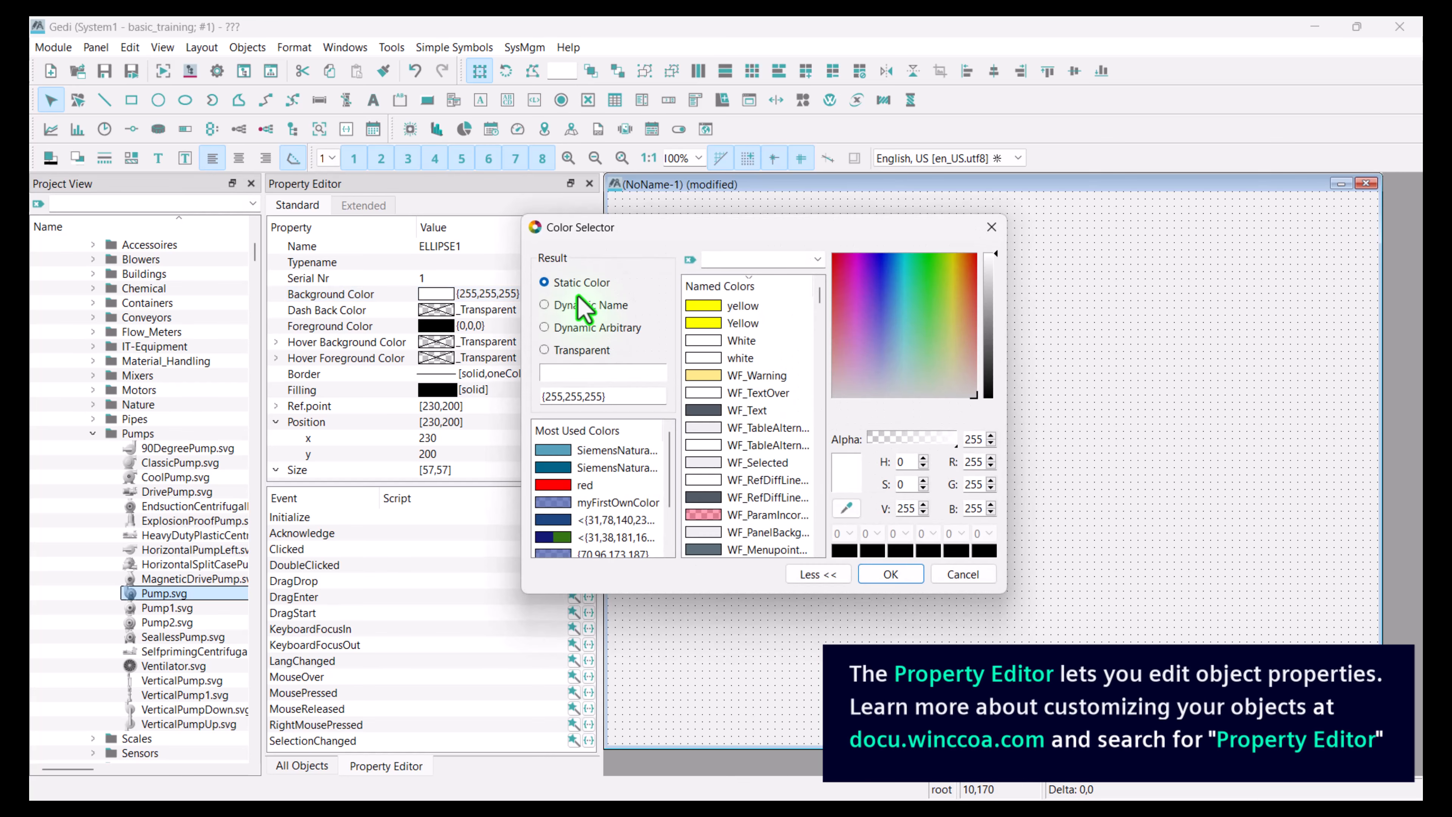
{"action": "left_click", "coordinate": [575, 352]}
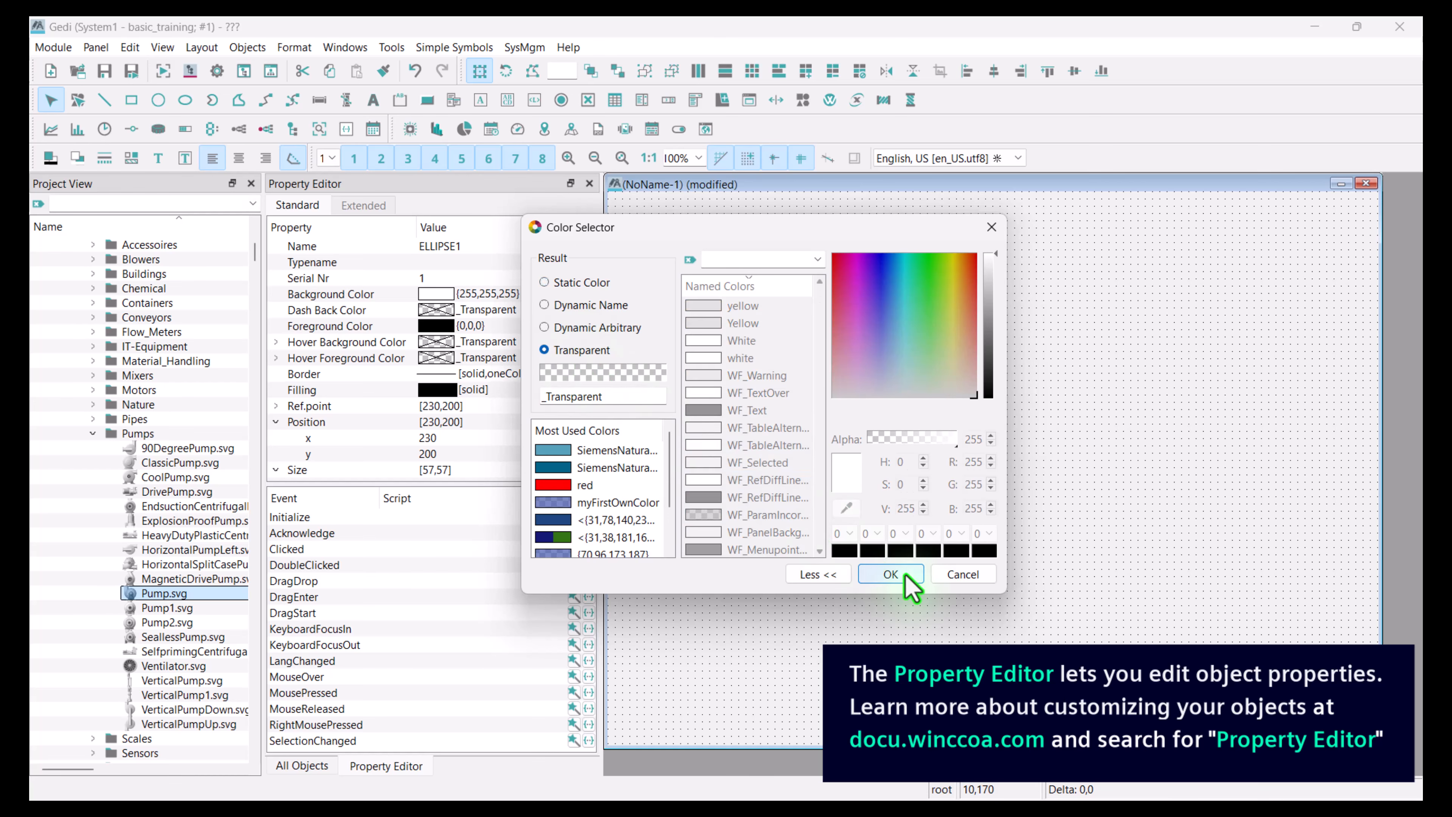
{"action": "left_click", "coordinate": [891, 575]}
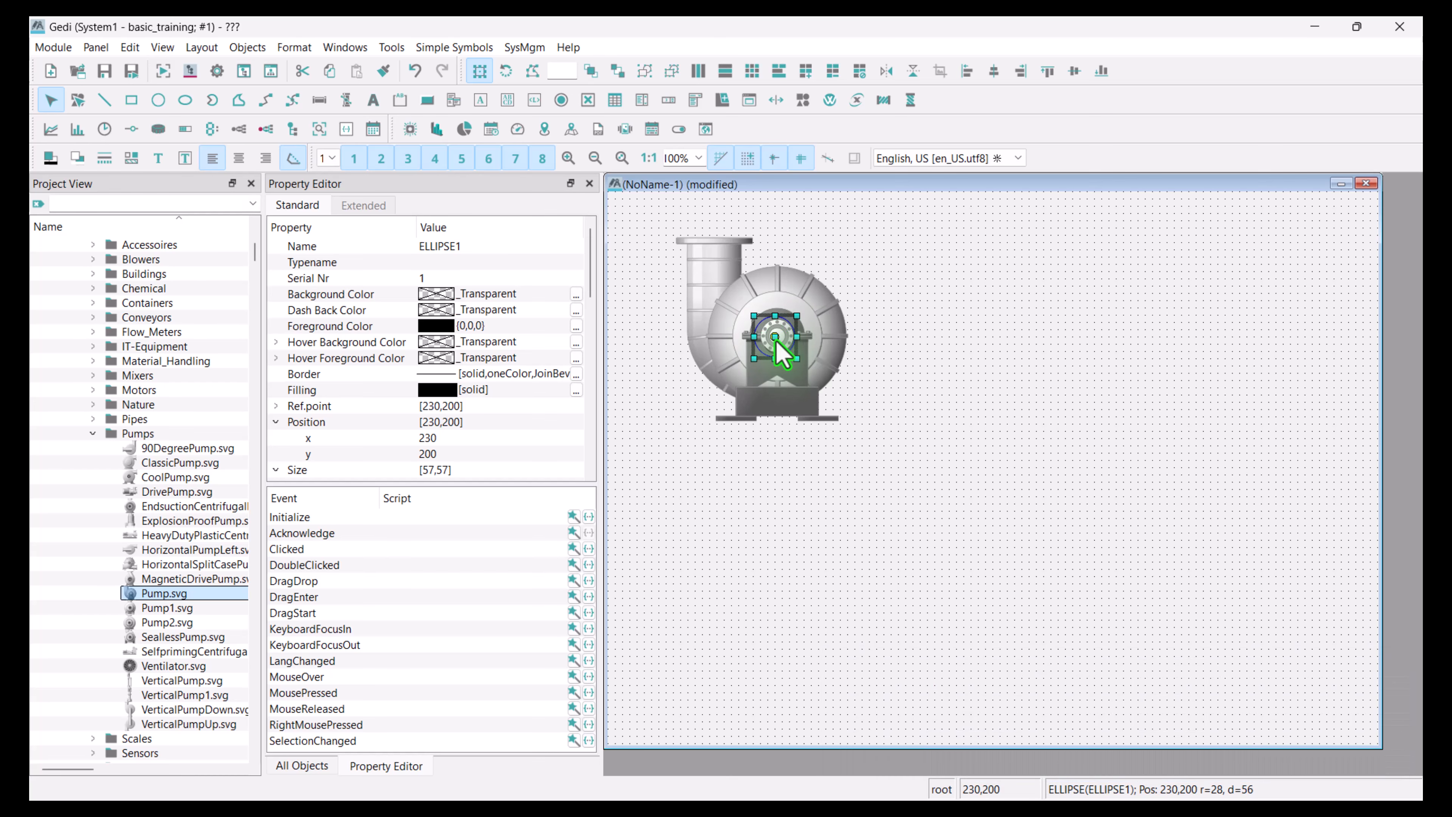
Nudge the circle to position 233,199 so it centres on the pump's hub, and deselect it.
{"action": "left_click_drag", "start_coordinate": [776, 341], "coordinate": [776, 342]}
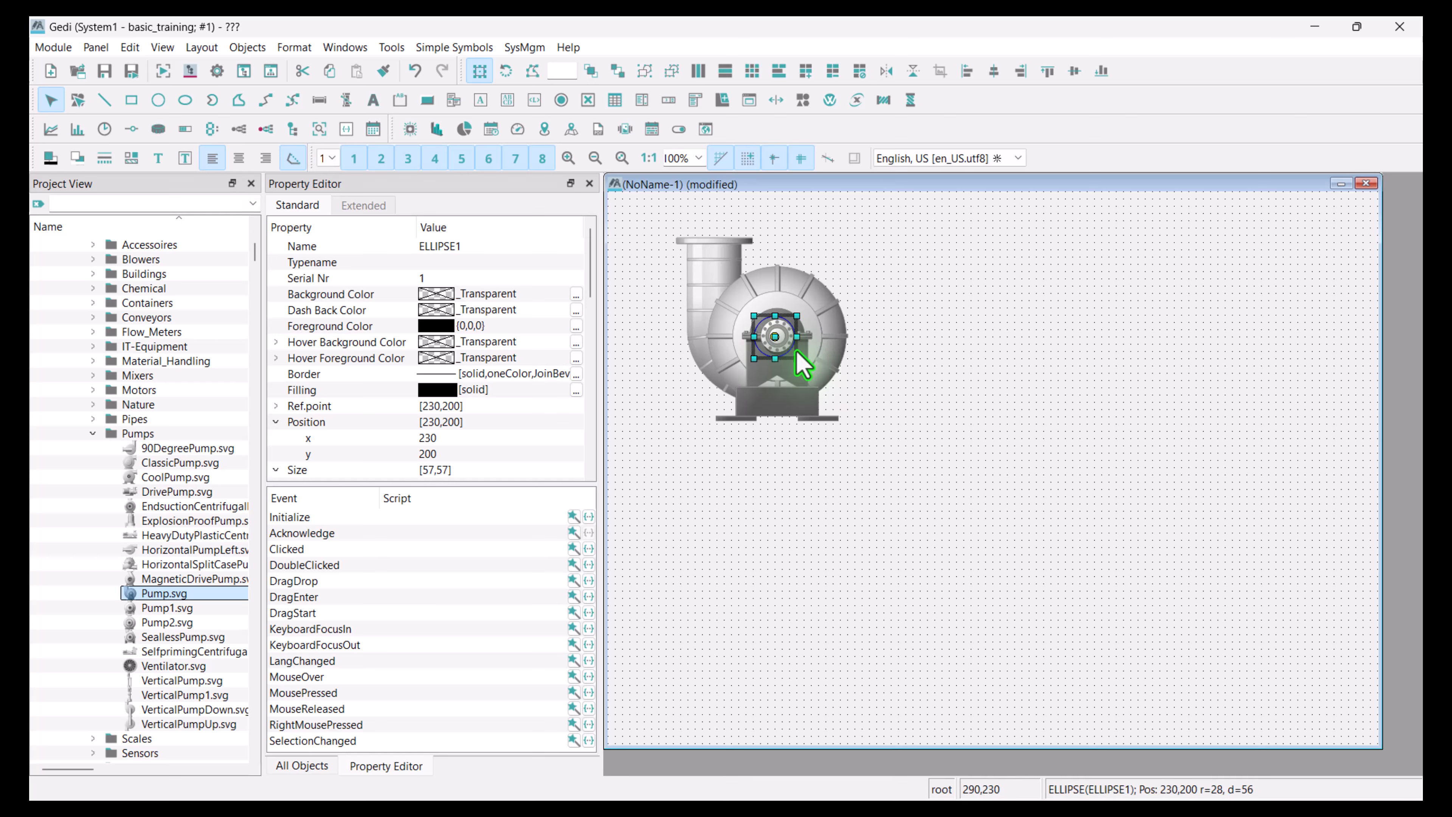
{"action": "key", "text": "shift+Right"}
{"action": "key", "text": "shift+Left"}
{"action": "key", "text": "Right"}
{"action": "key", "text": "Right"}
{"action": "key", "text": "Right"}
{"action": "key", "text": "Up"}
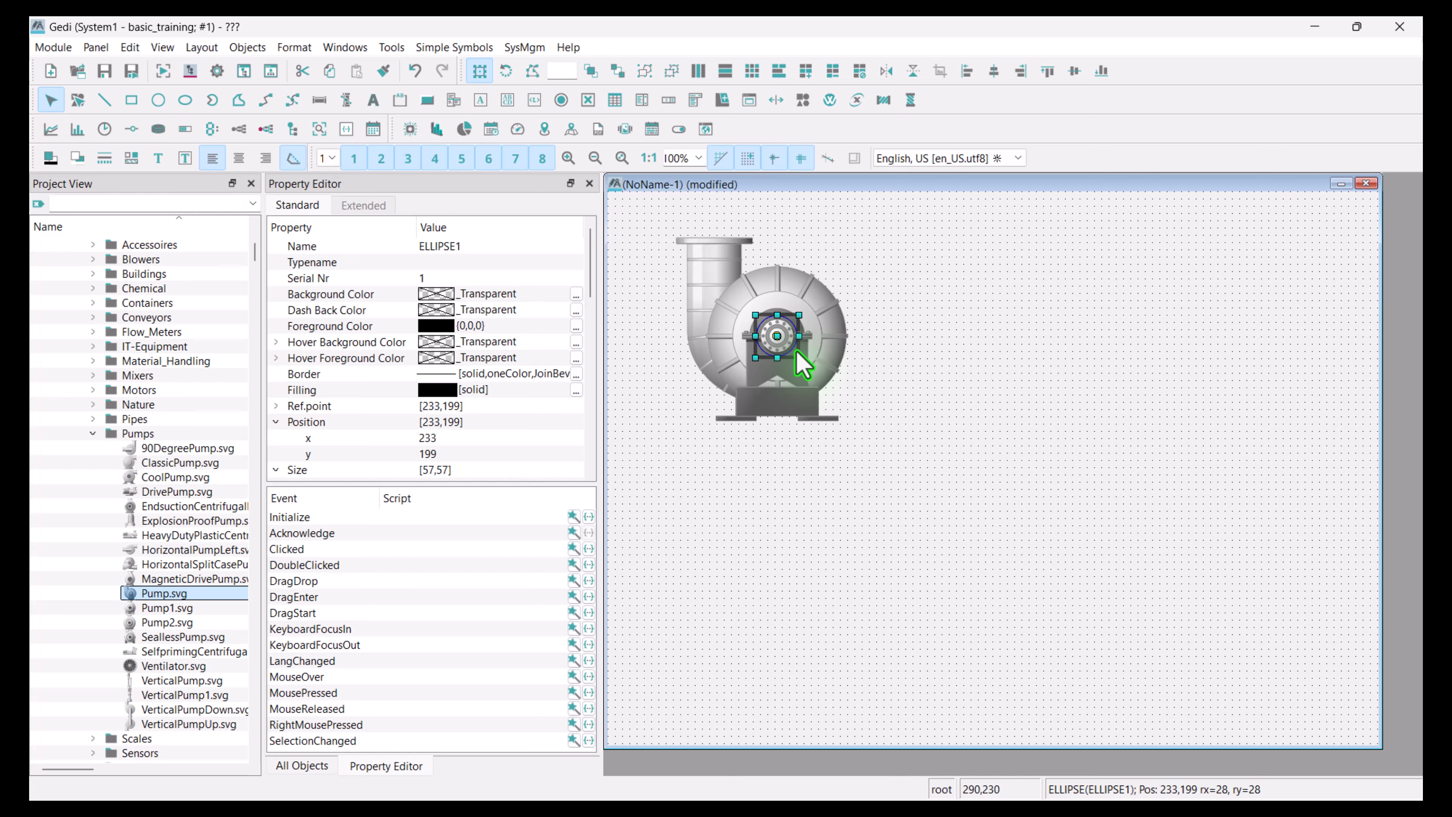
{"action": "left_click", "coordinate": [894, 378]}
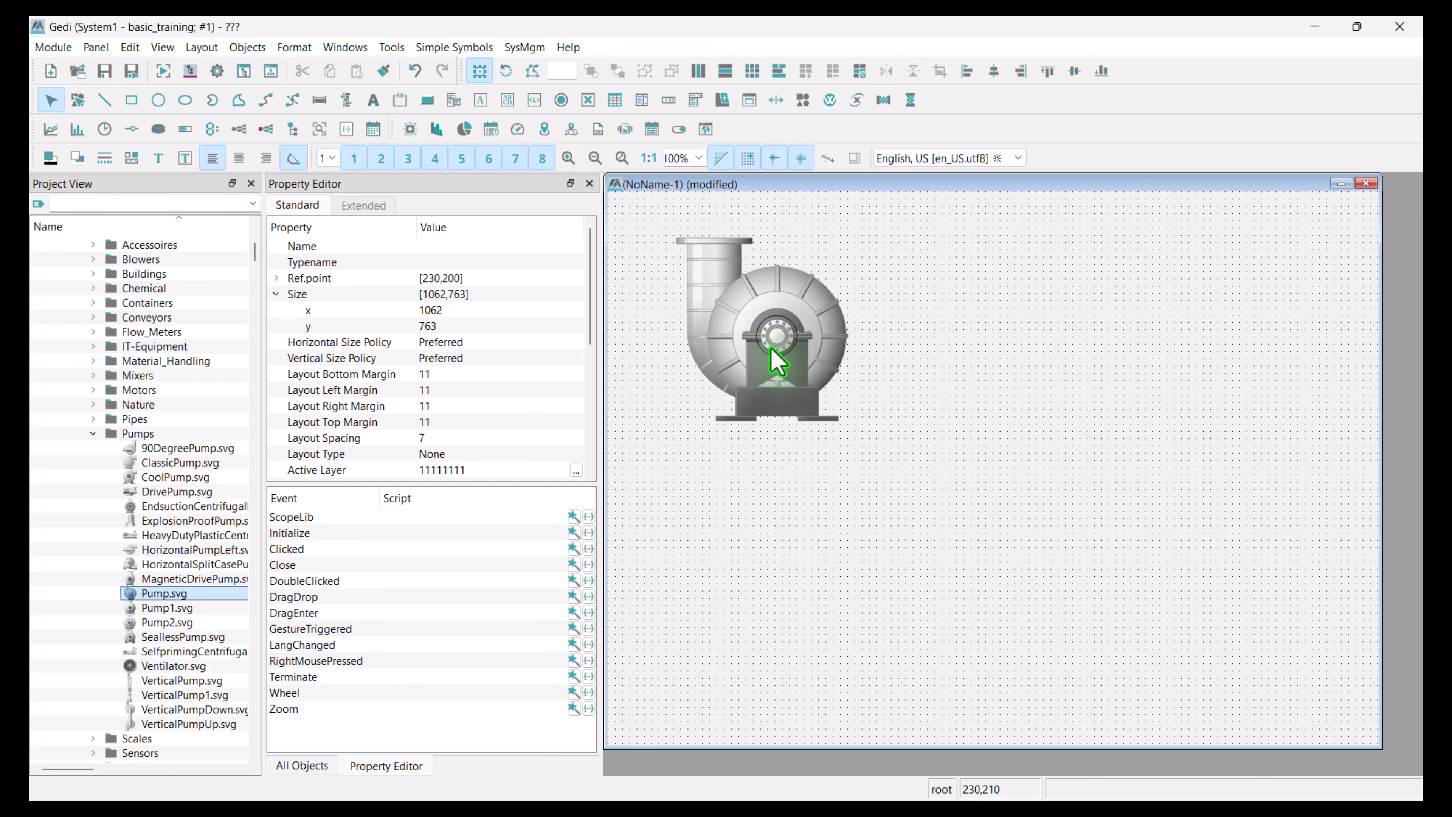
Start the script wizard for the circle's Initialize event and choose a value-dependent change of the background color.
{"action": "left_click", "coordinate": [783, 345]}
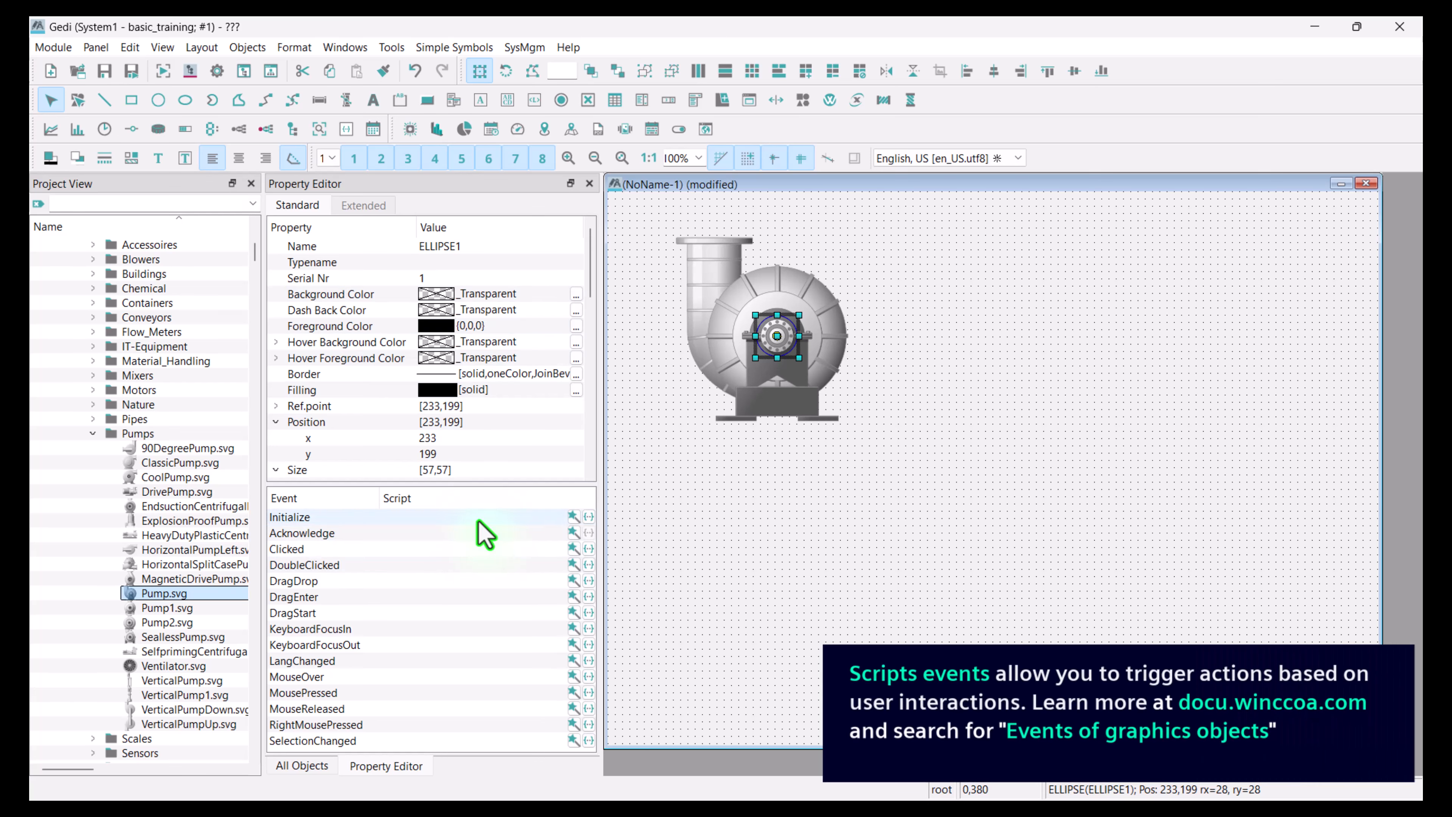
{"action": "left_click", "coordinate": [574, 517]}
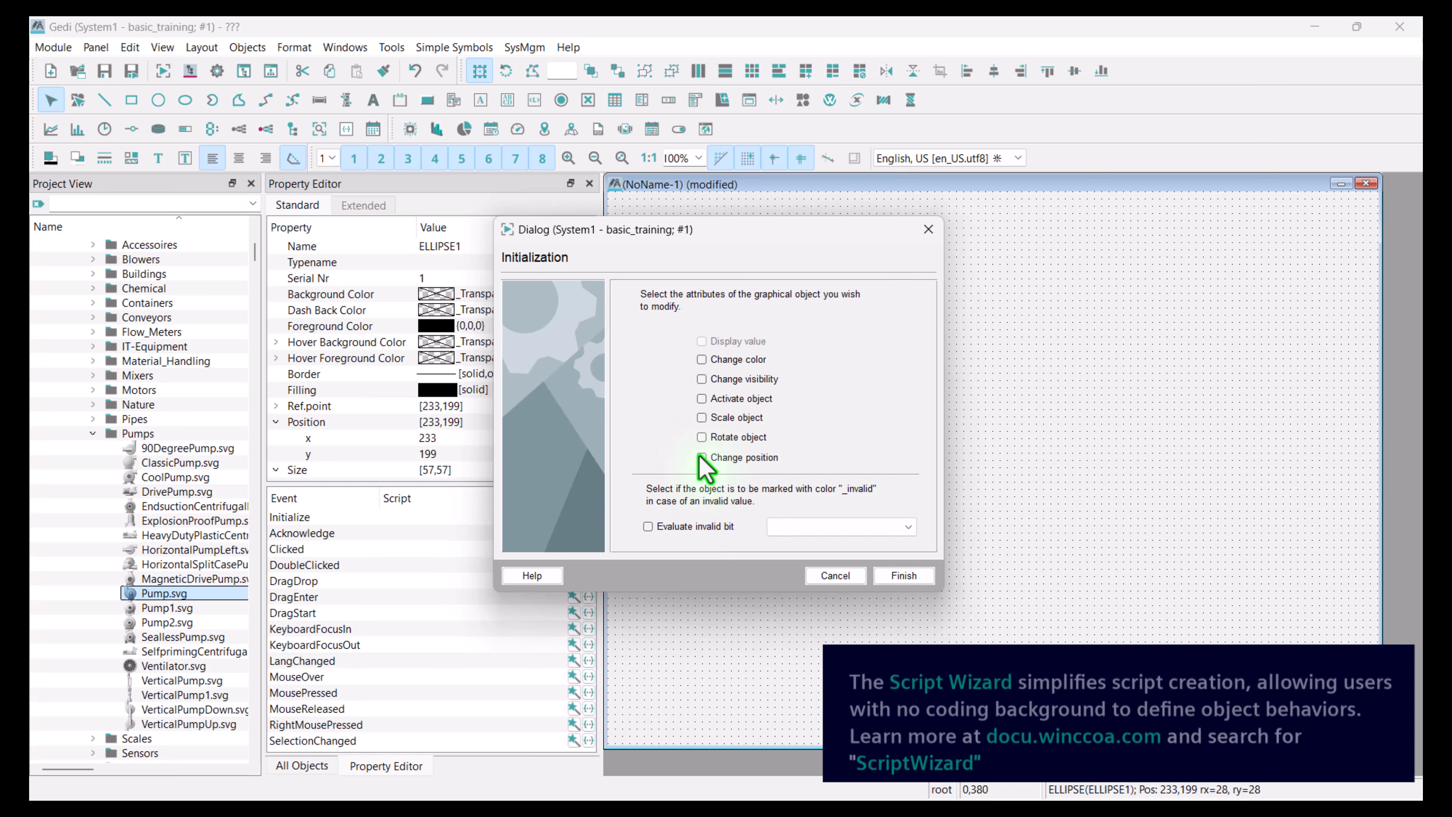
{"action": "left_click", "coordinate": [702, 360]}
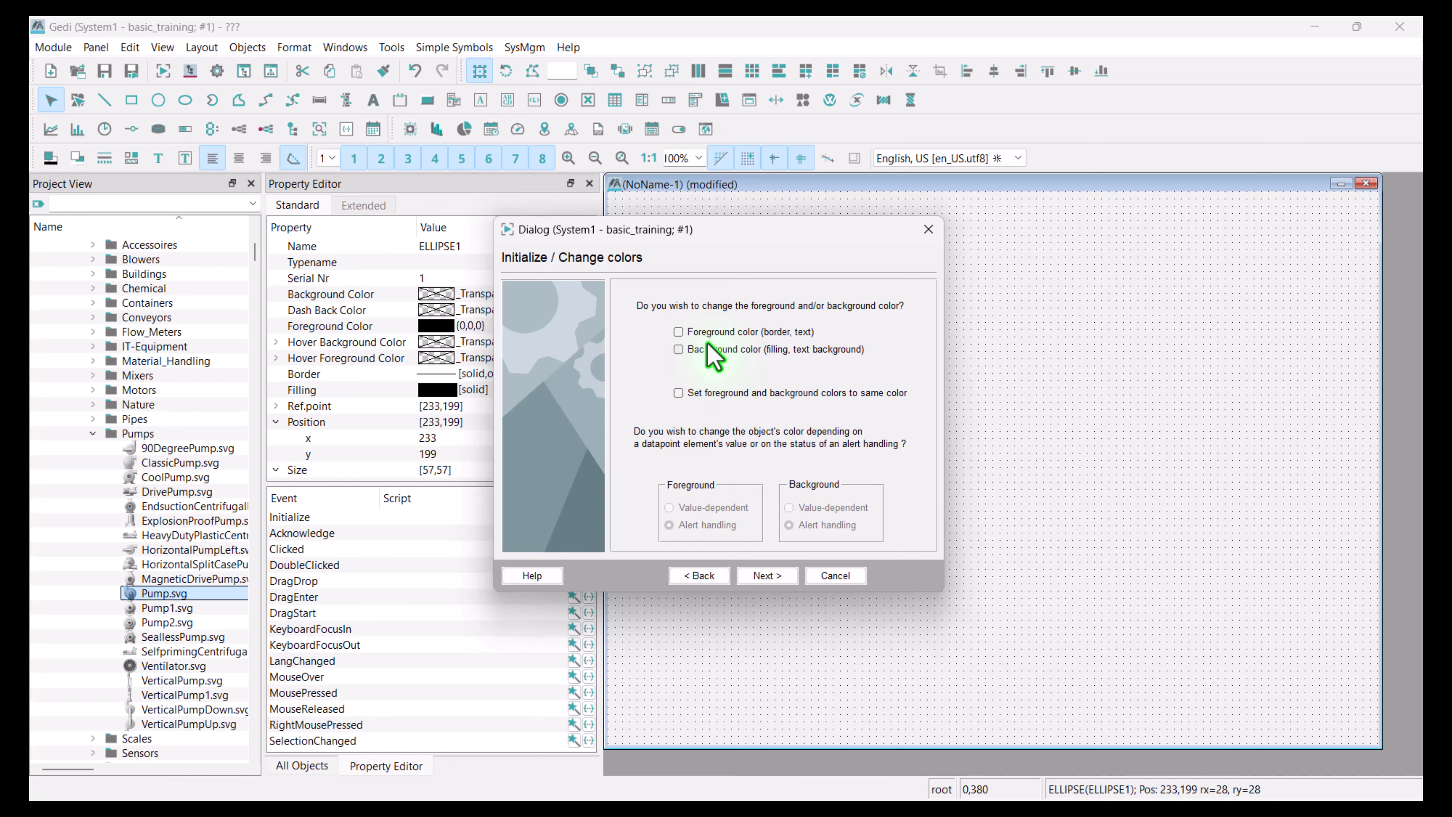
{"action": "left_click", "coordinate": [699, 350]}
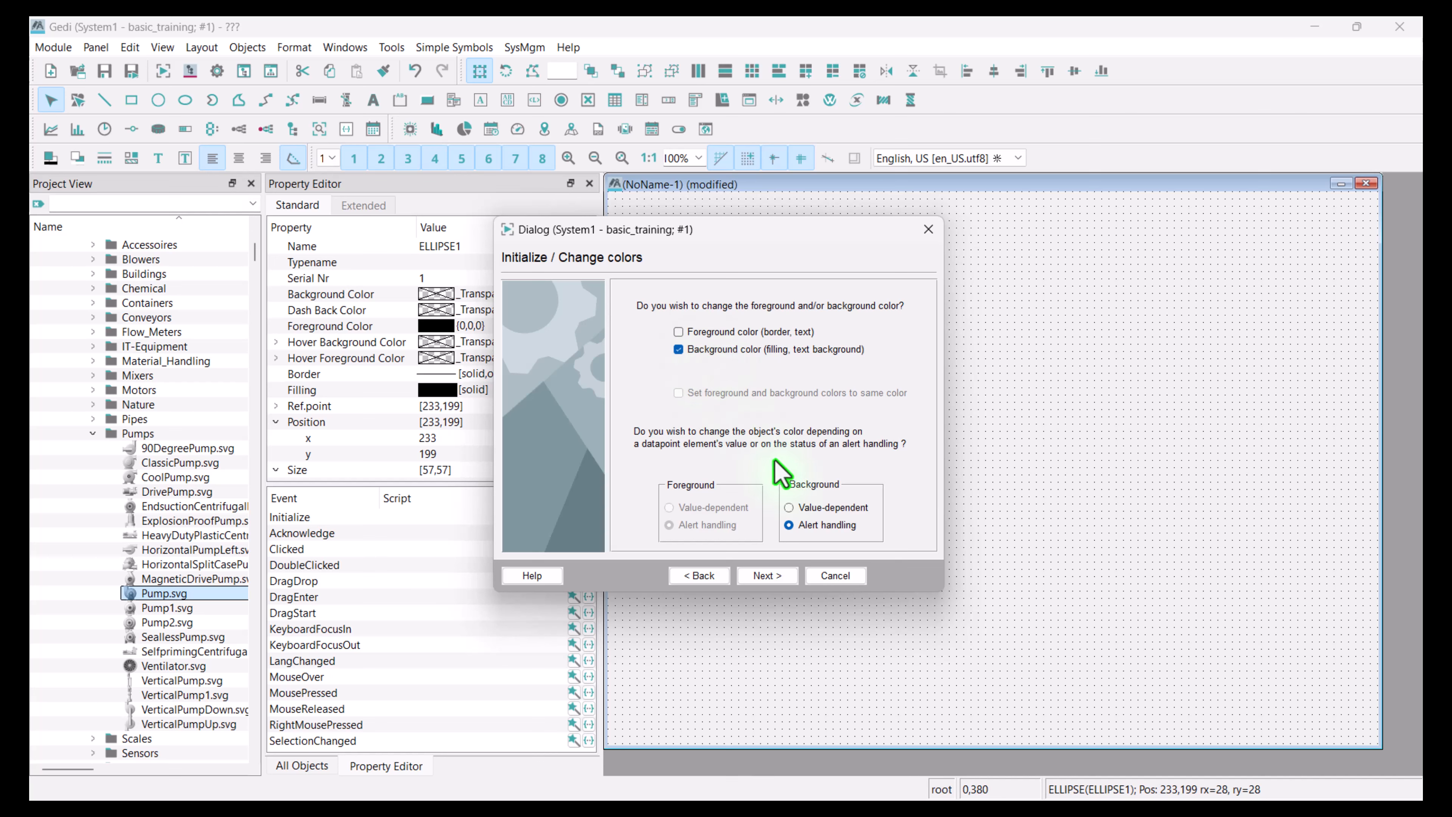
{"action": "left_click", "coordinate": [809, 510]}
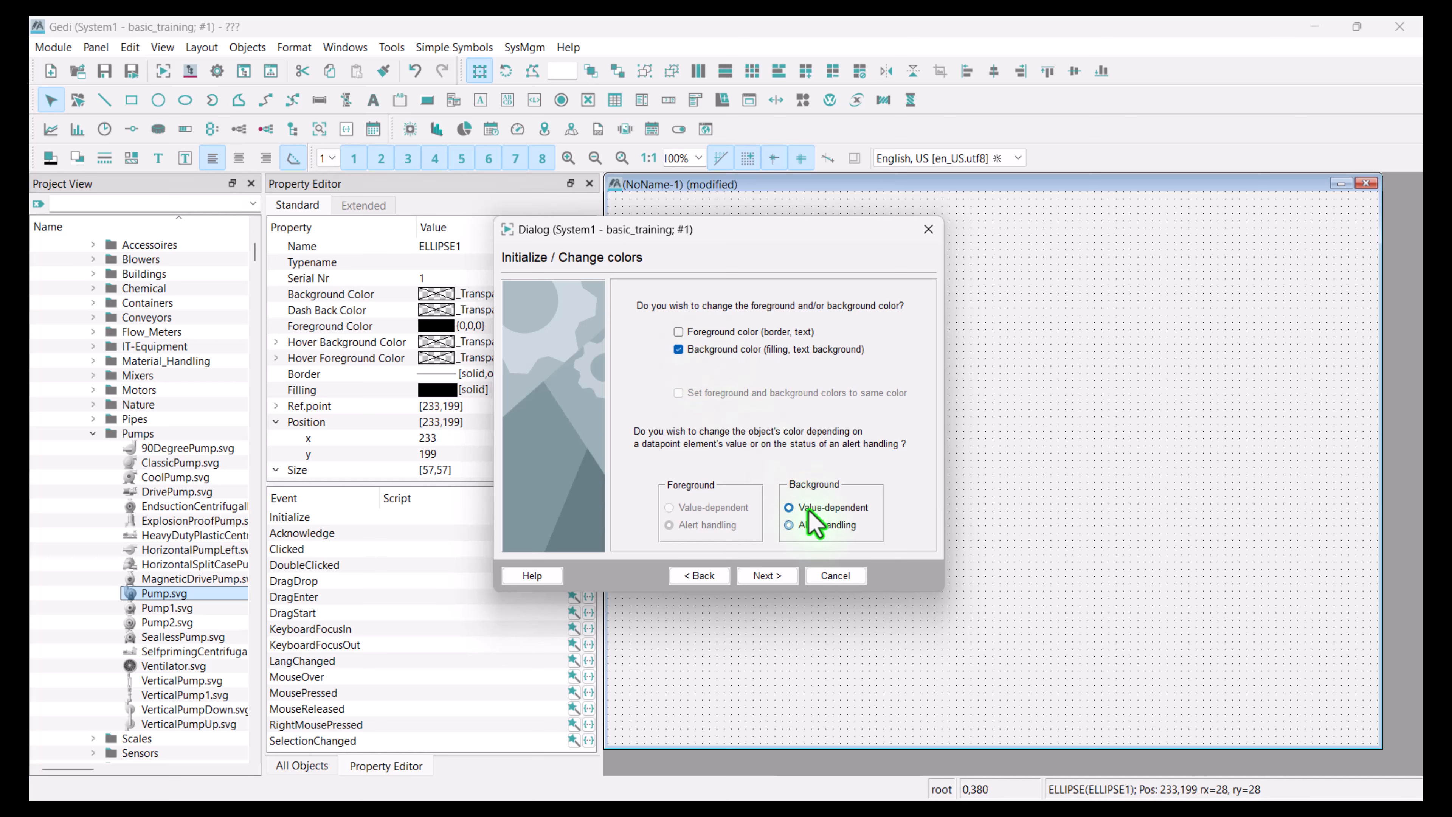
{"action": "left_click", "coordinate": [766, 577]}
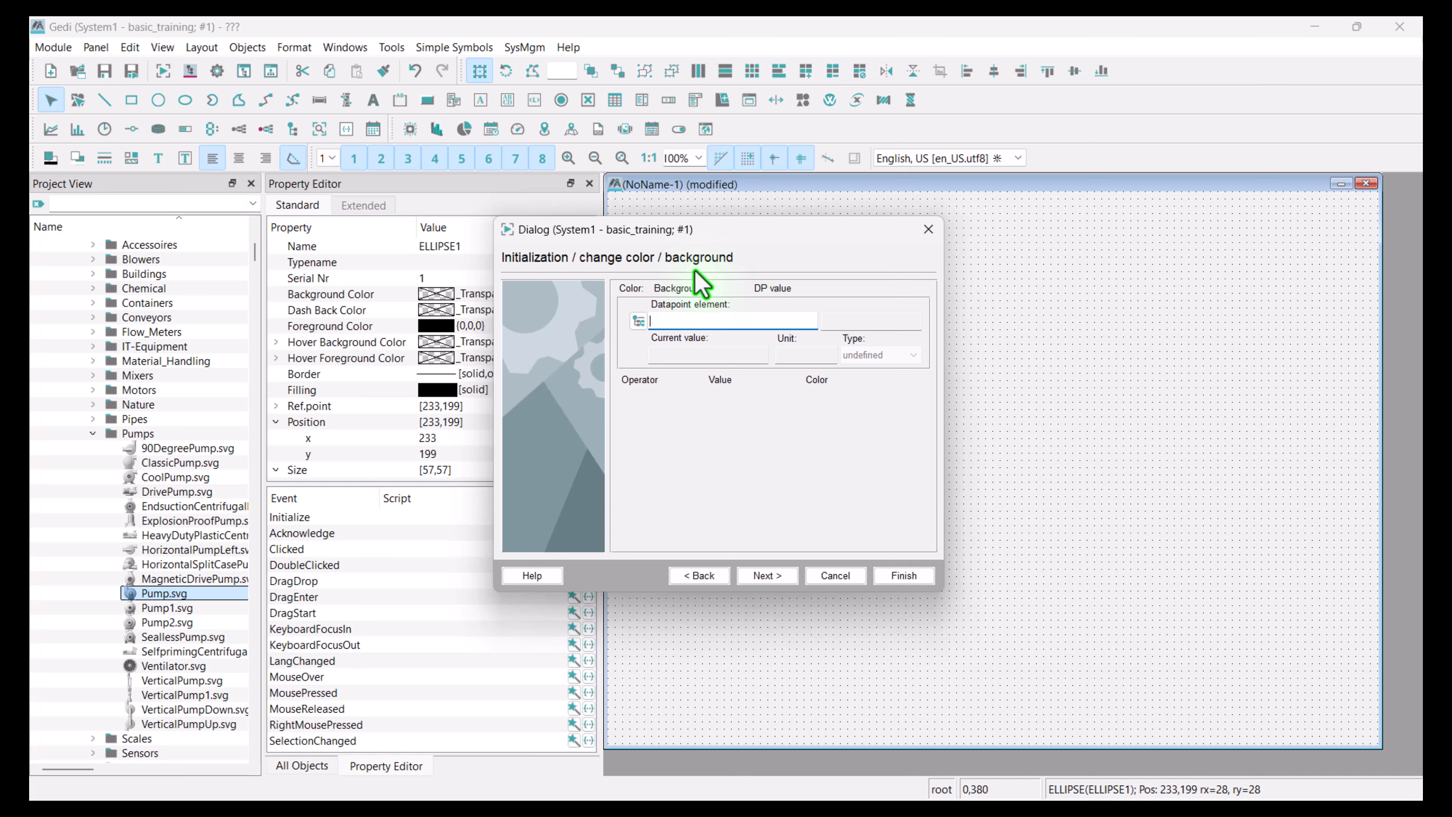
Link the color change to datapoint element p1.state.on of the pump type, excluding the system name.
{"action": "left_click", "coordinate": [638, 322]}
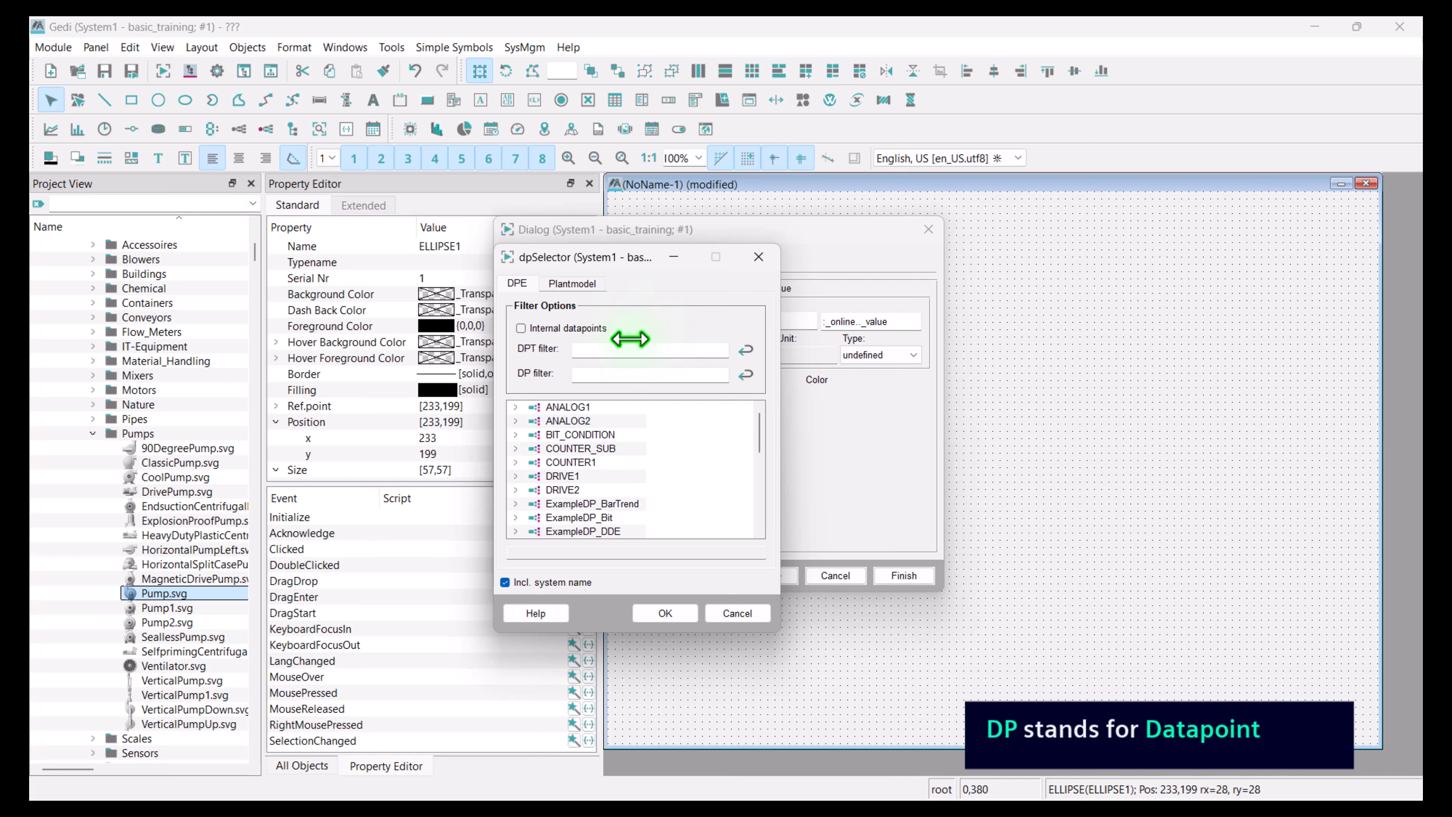
{"action": "scroll", "coordinate": [587, 464], "scroll_direction": "down", "scroll_amount": 8}
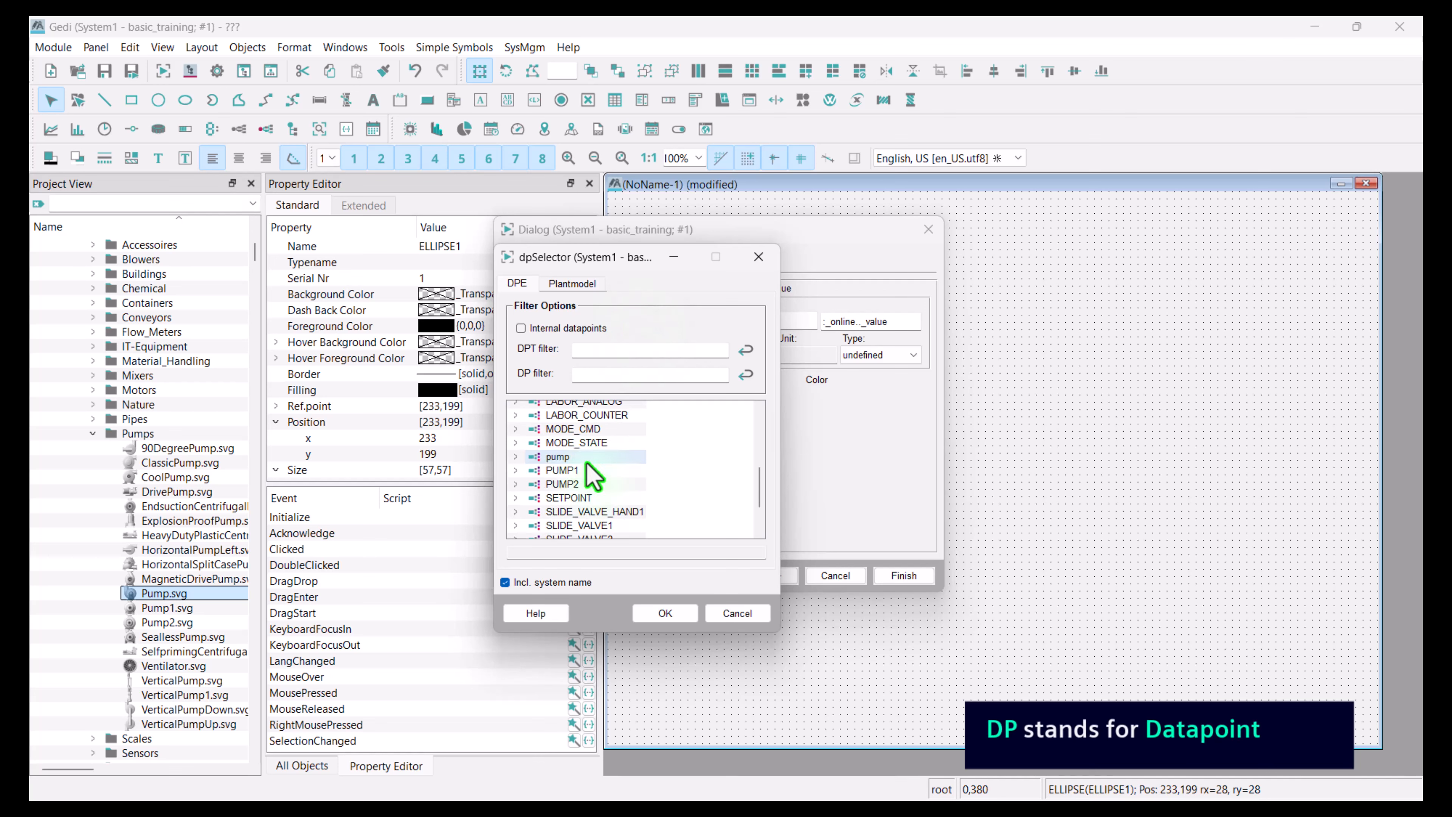
{"action": "left_click", "coordinate": [515, 457]}
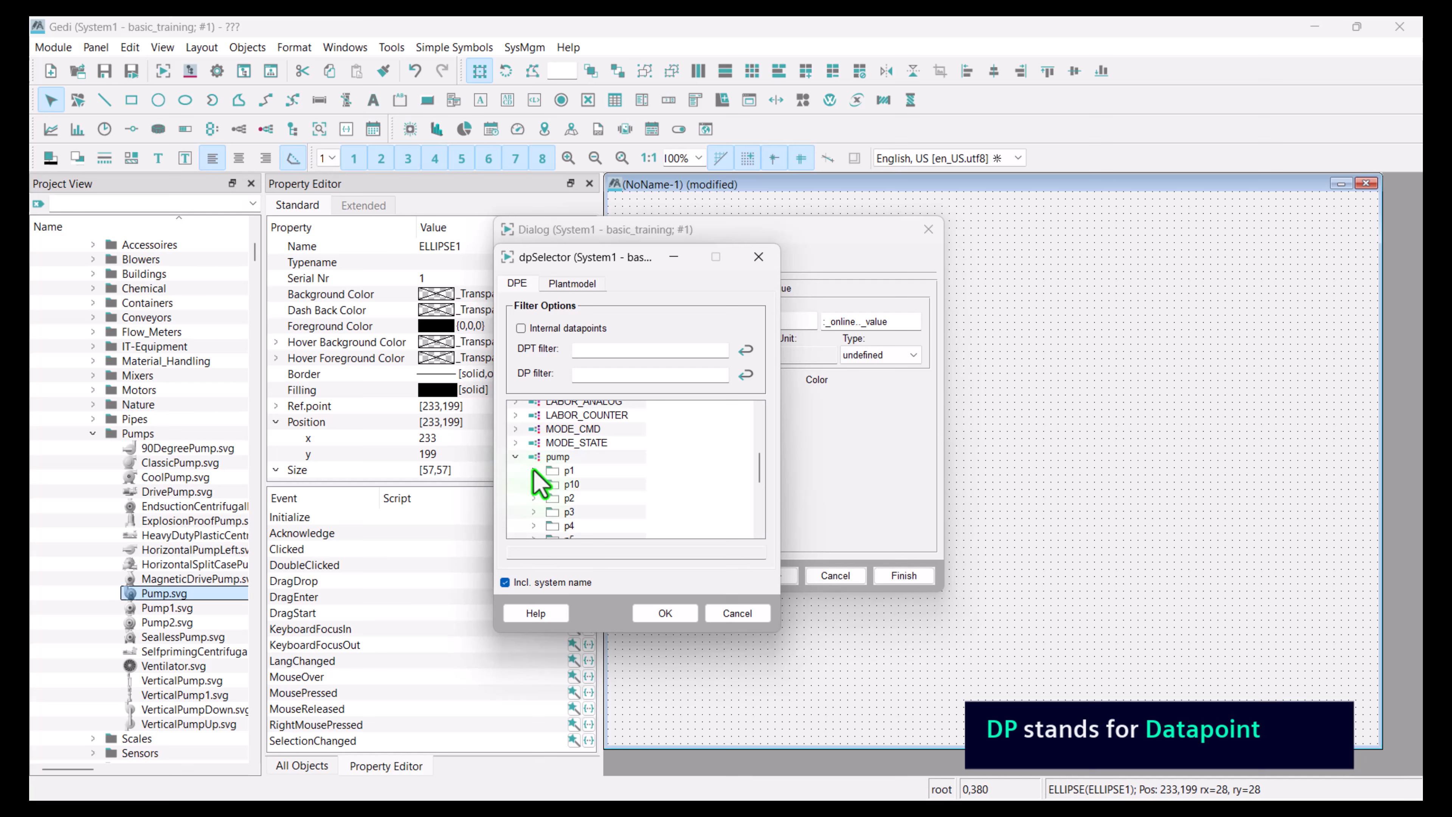
{"action": "left_click", "coordinate": [534, 470]}
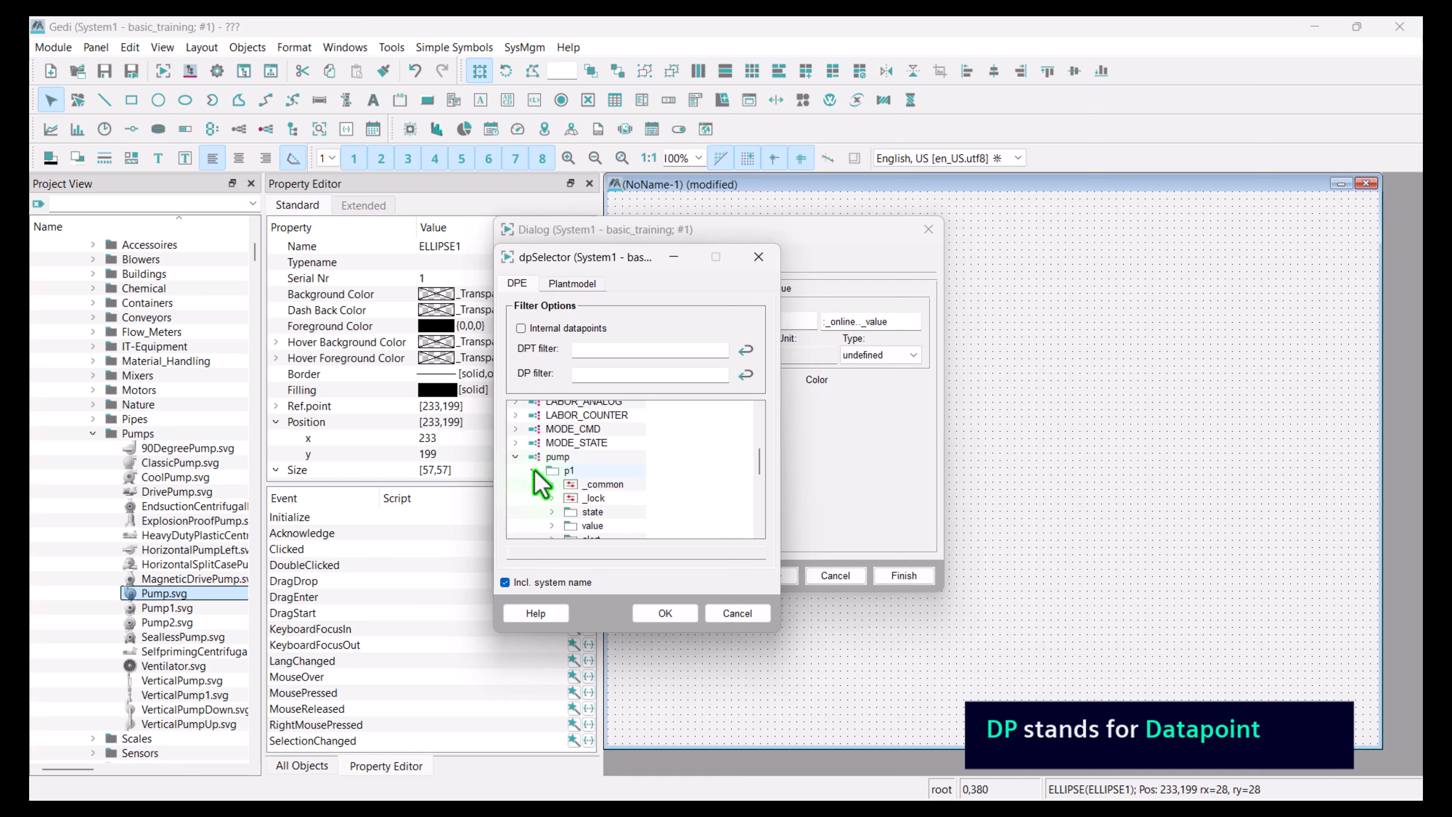
{"action": "scroll", "coordinate": [552, 486], "scroll_direction": "down", "scroll_amount": 1}
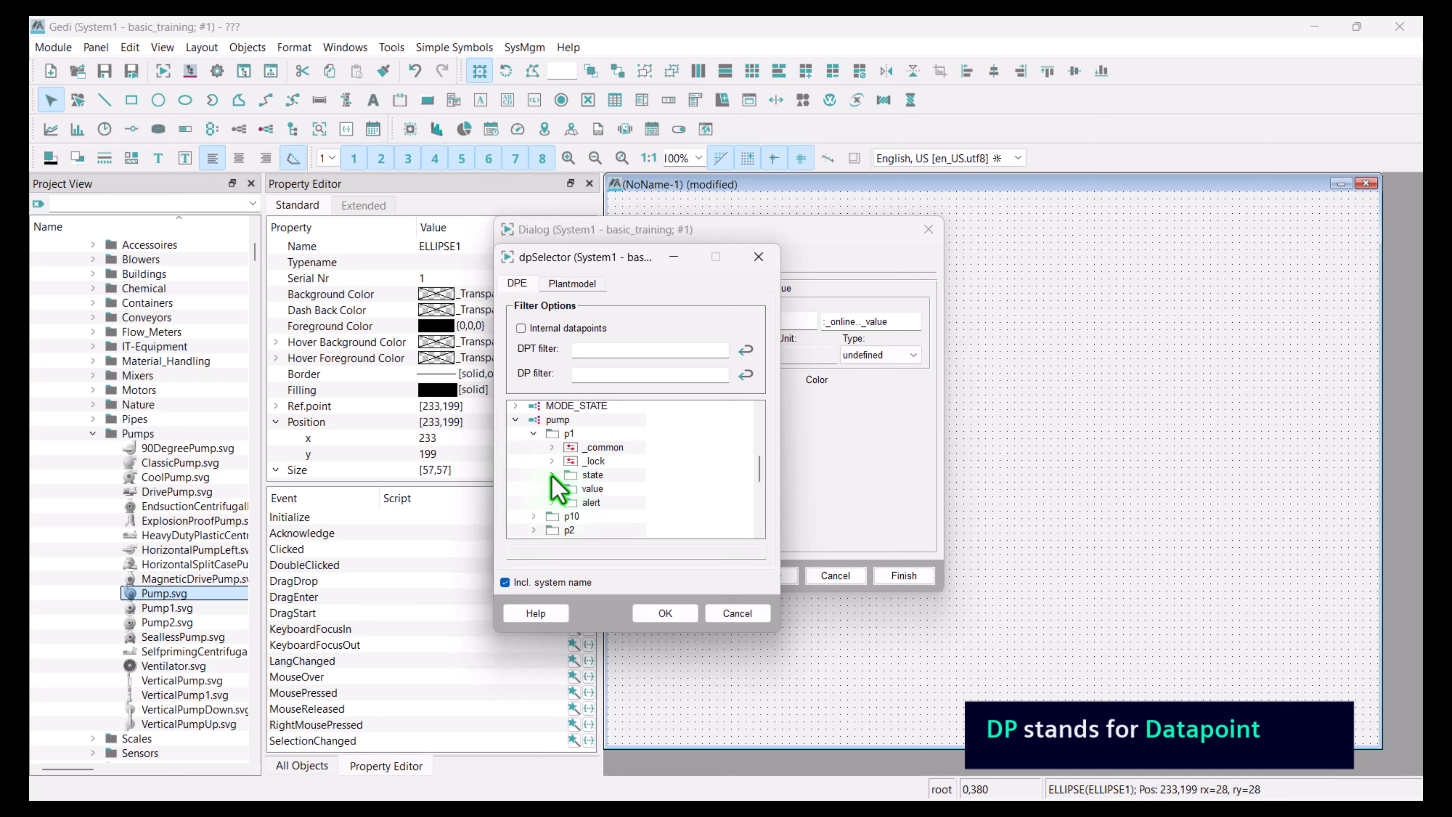
{"action": "left_click", "coordinate": [552, 474]}
{"action": "left_click", "coordinate": [601, 519]}
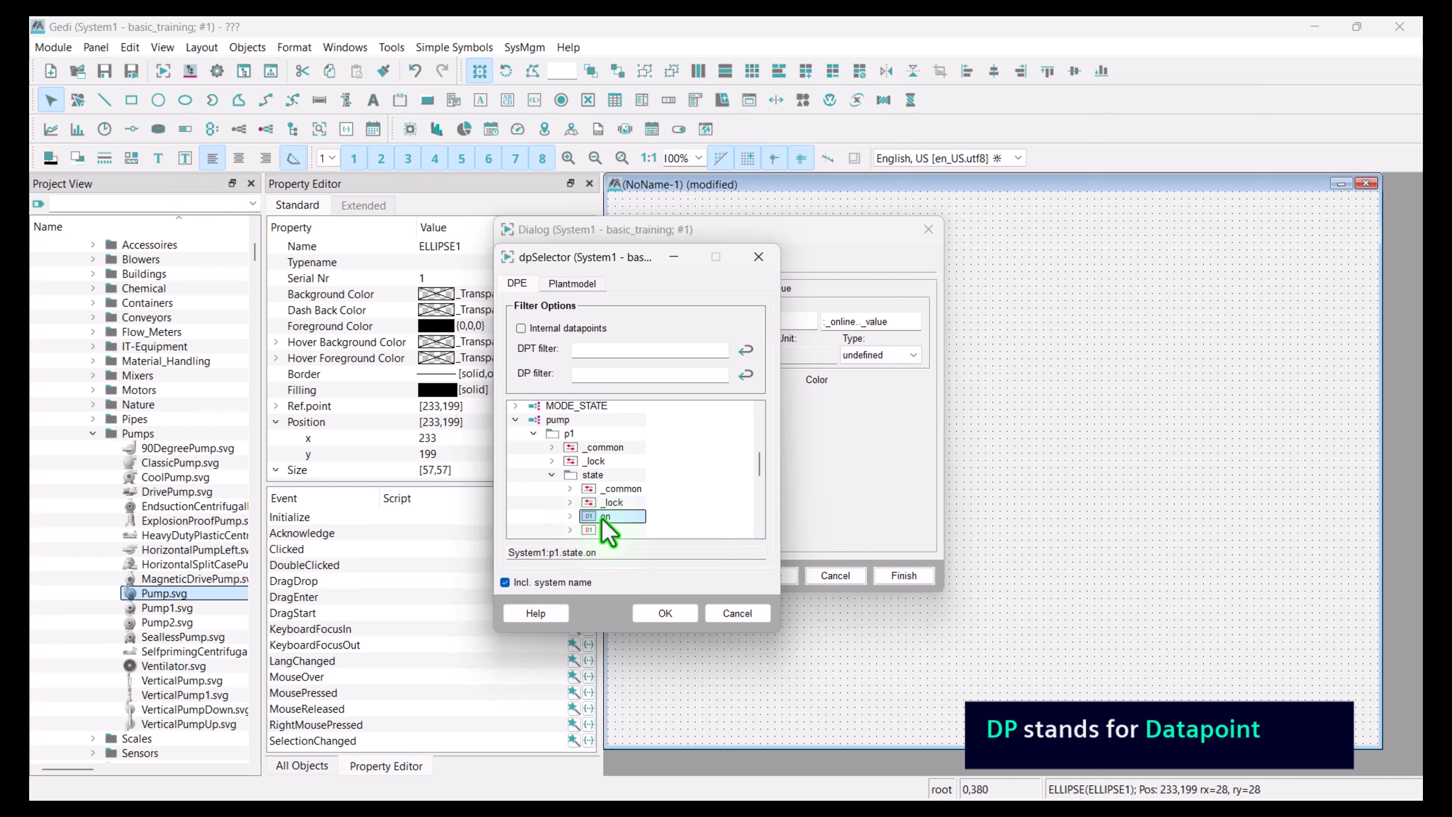
{"action": "left_click", "coordinate": [554, 584]}
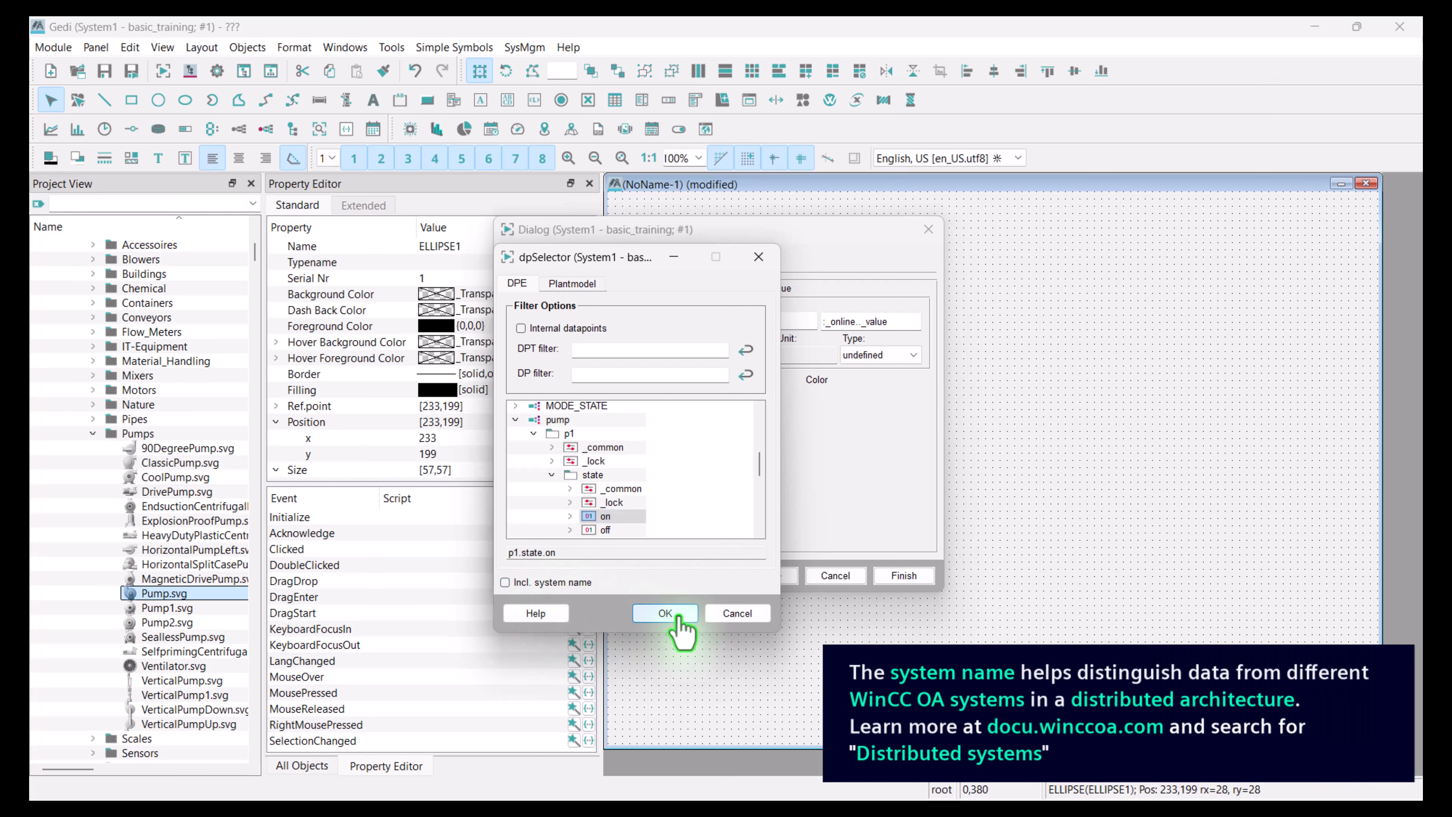
{"action": "left_click", "coordinate": [665, 613]}
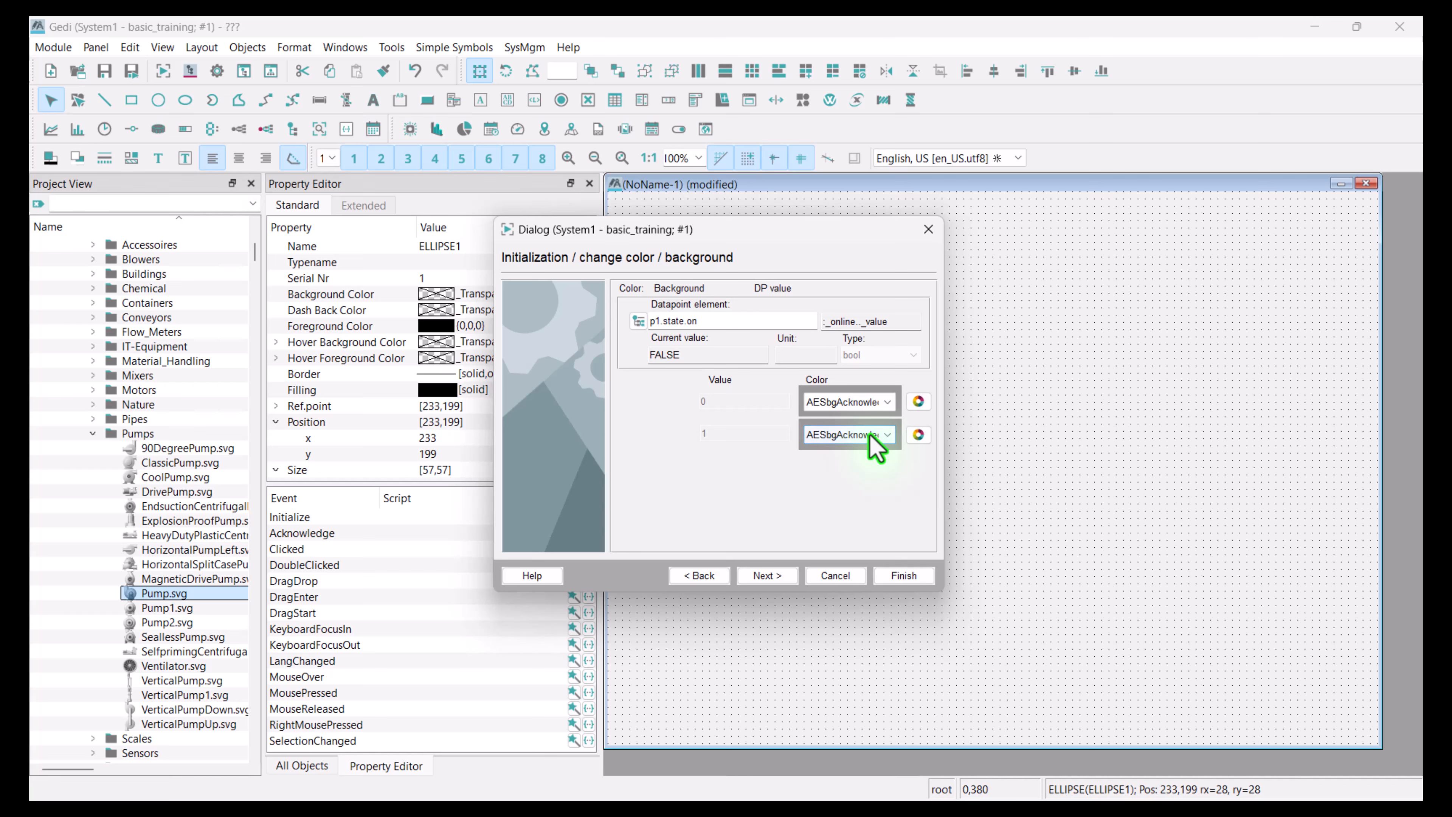
Set the background color for value 0 to SiemensNaturalGreenLight.
{"action": "left_click", "coordinate": [918, 402]}
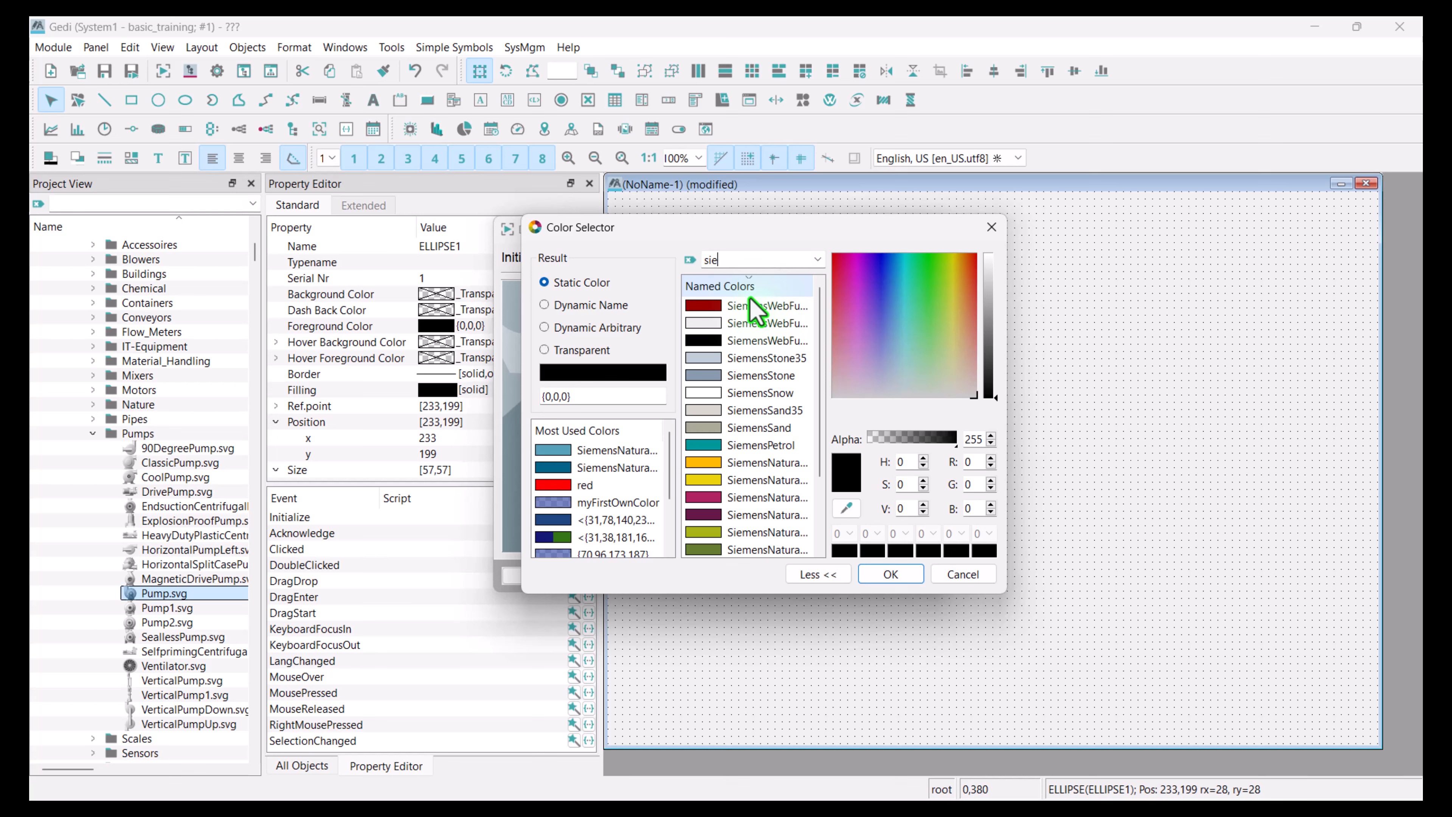
{"action": "left_click", "coordinate": [756, 535]}
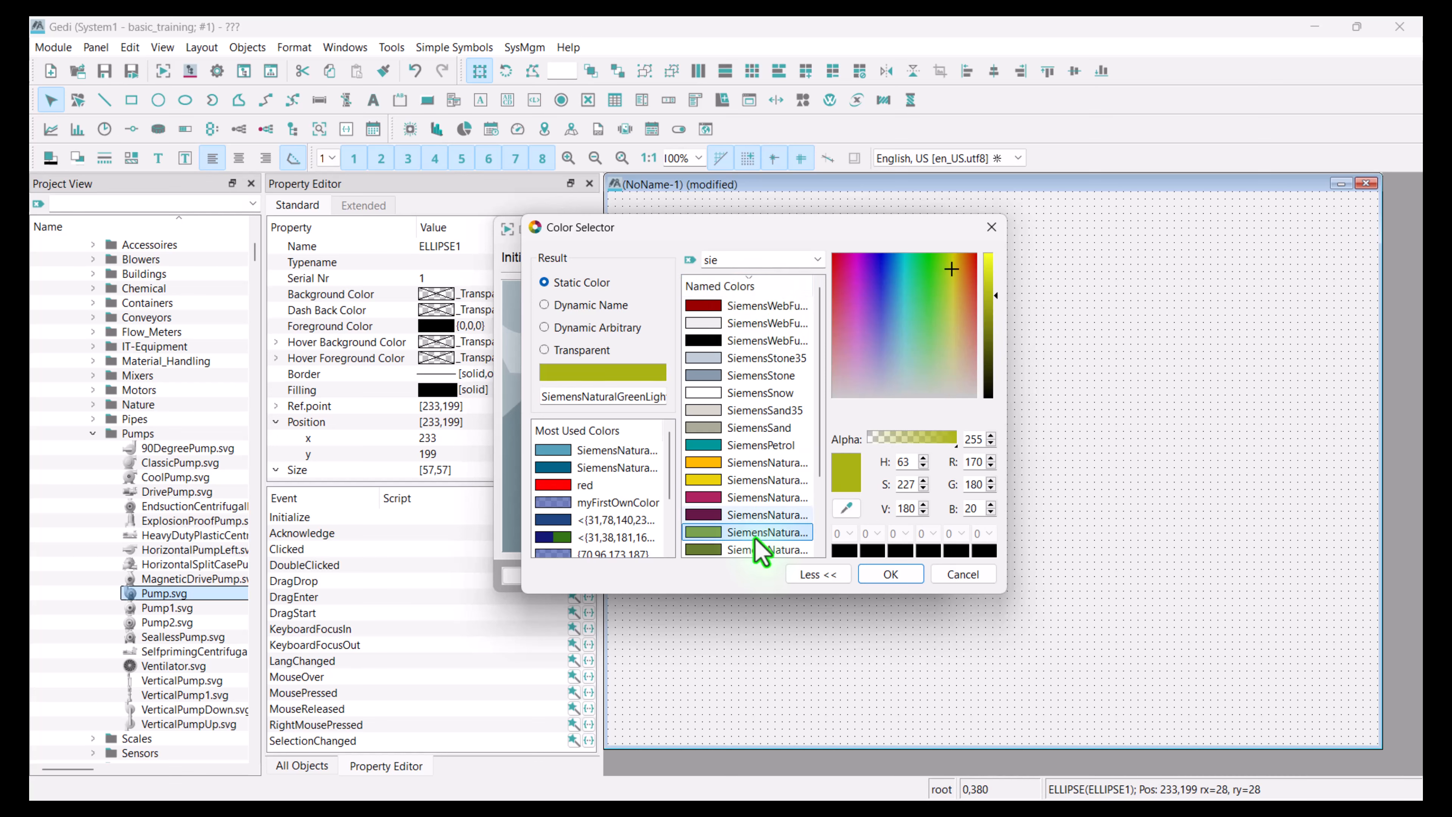
{"action": "left_click", "coordinate": [902, 581]}
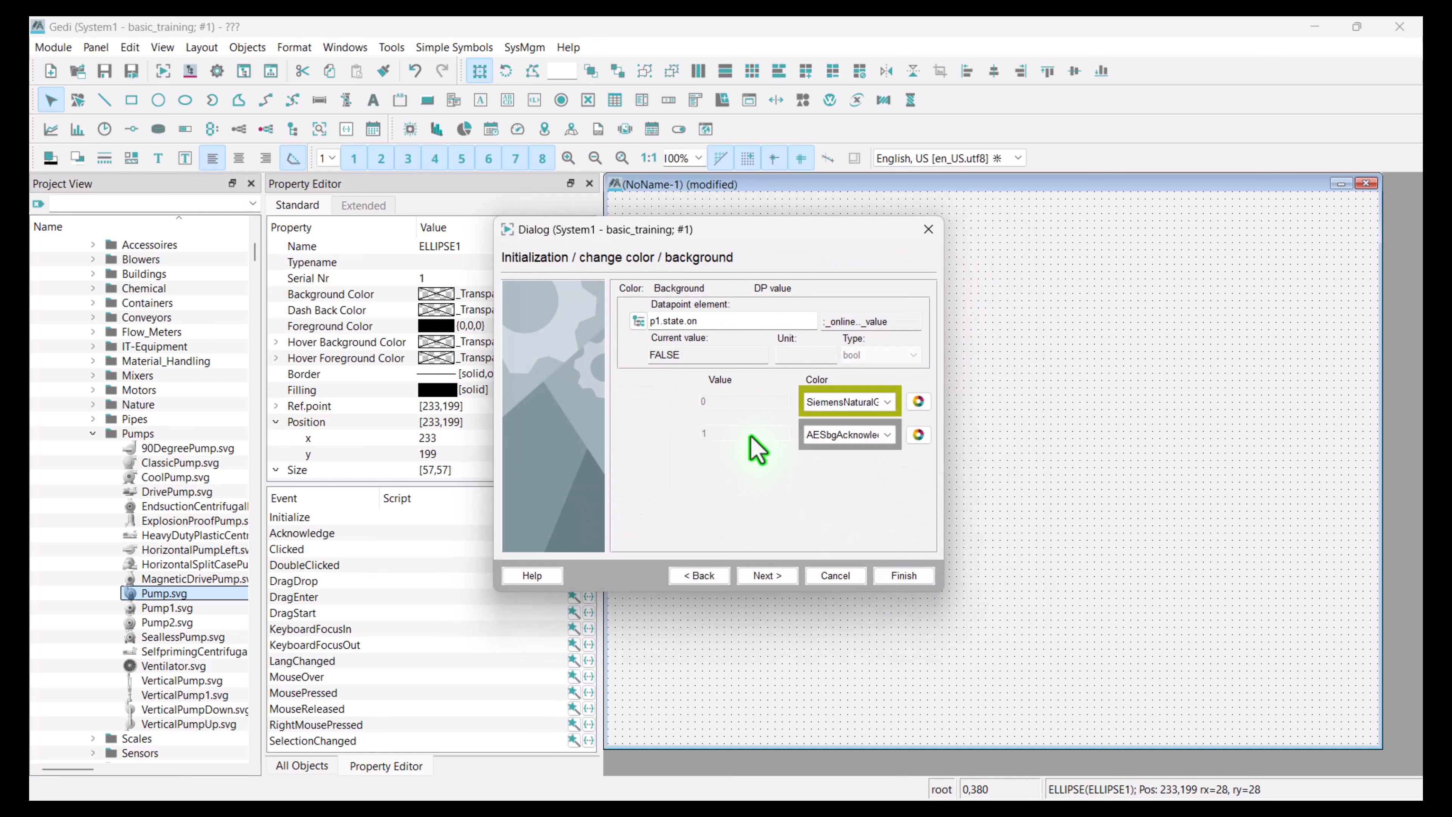
Set the background color for value 1 to SiemensWebFunctionalRed and finish the script wizard.
{"action": "left_click", "coordinate": [918, 434]}
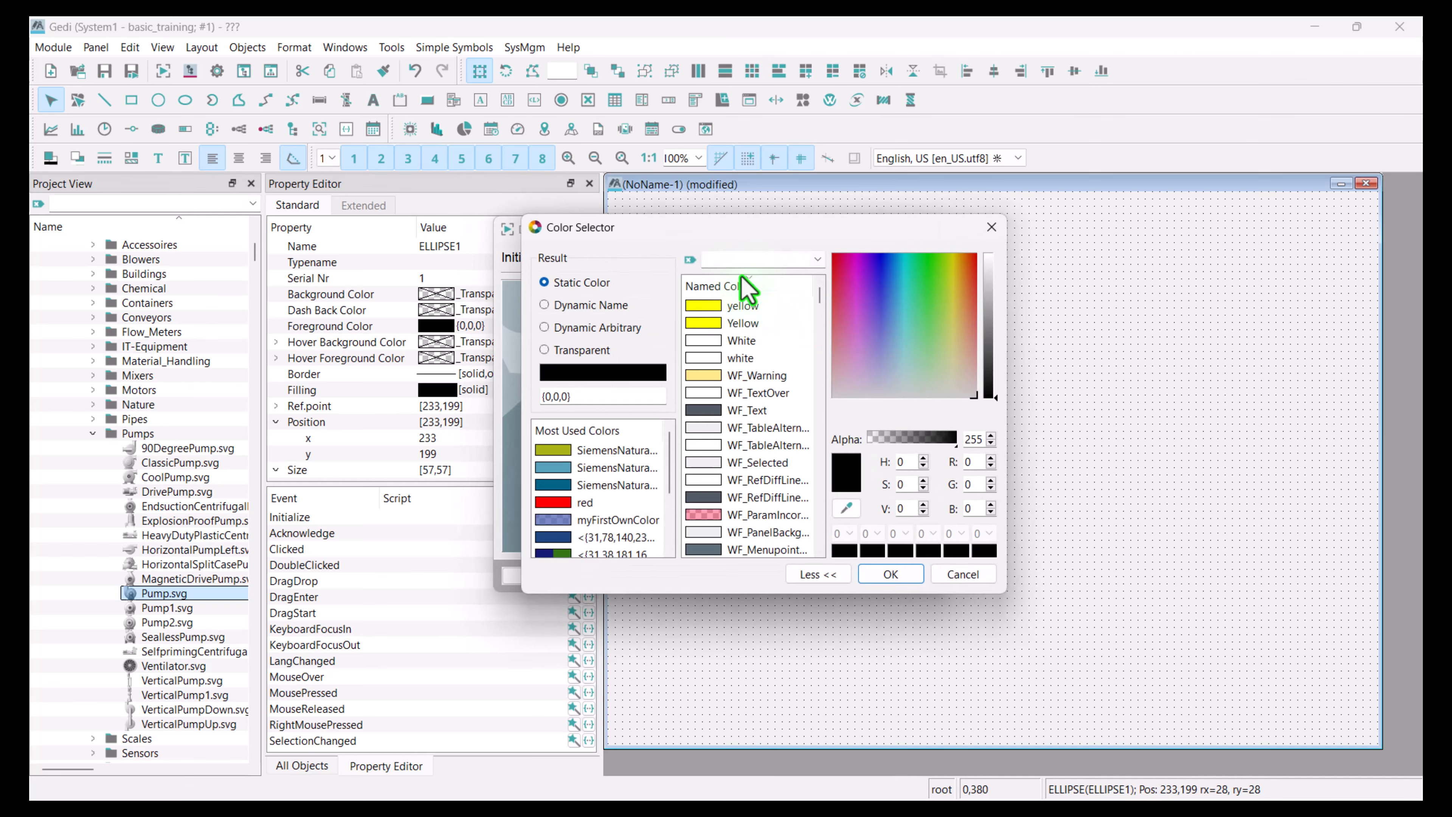
{"action": "type", "text": "sieme"}
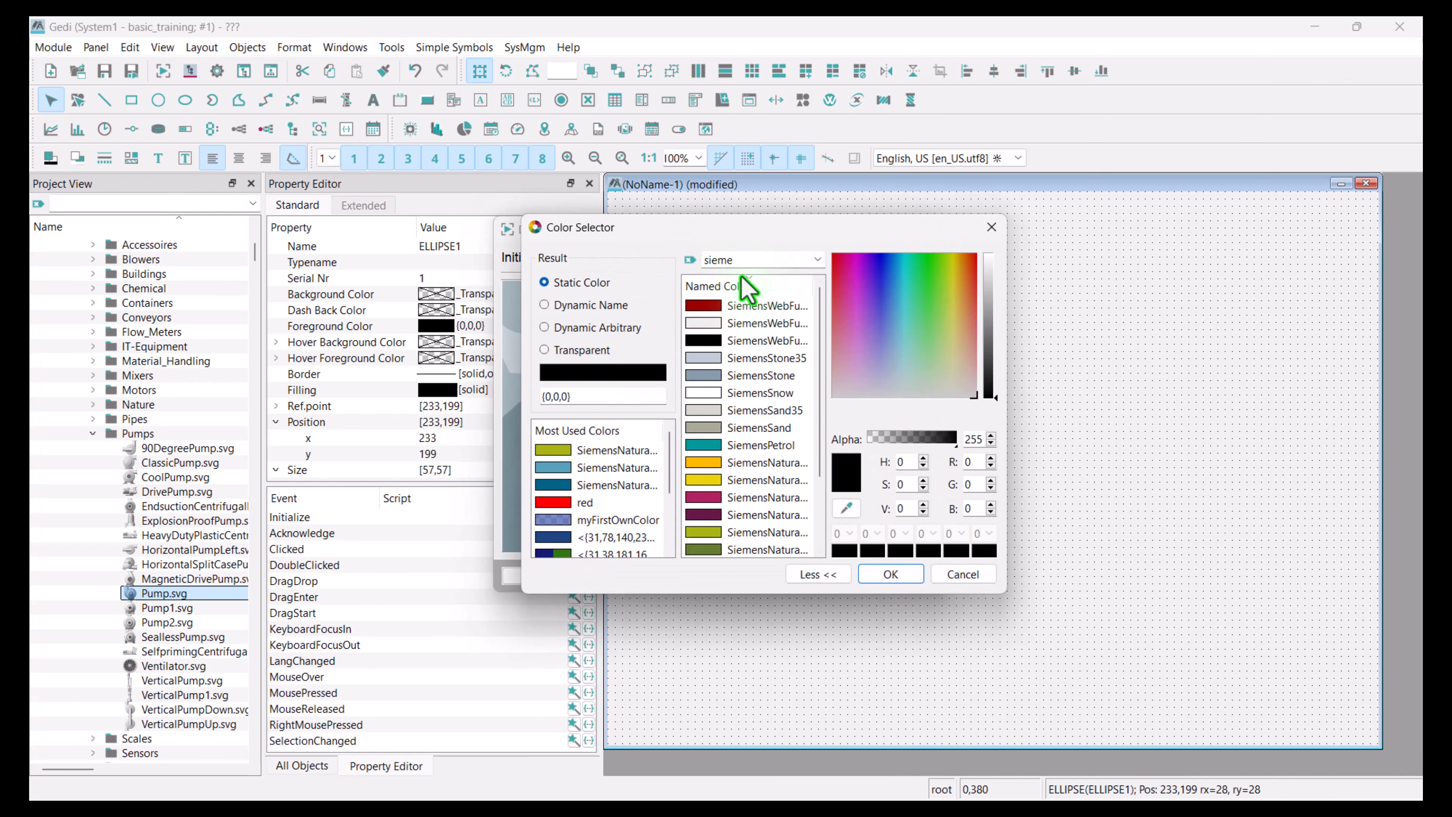
{"action": "left_click", "coordinate": [766, 306]}
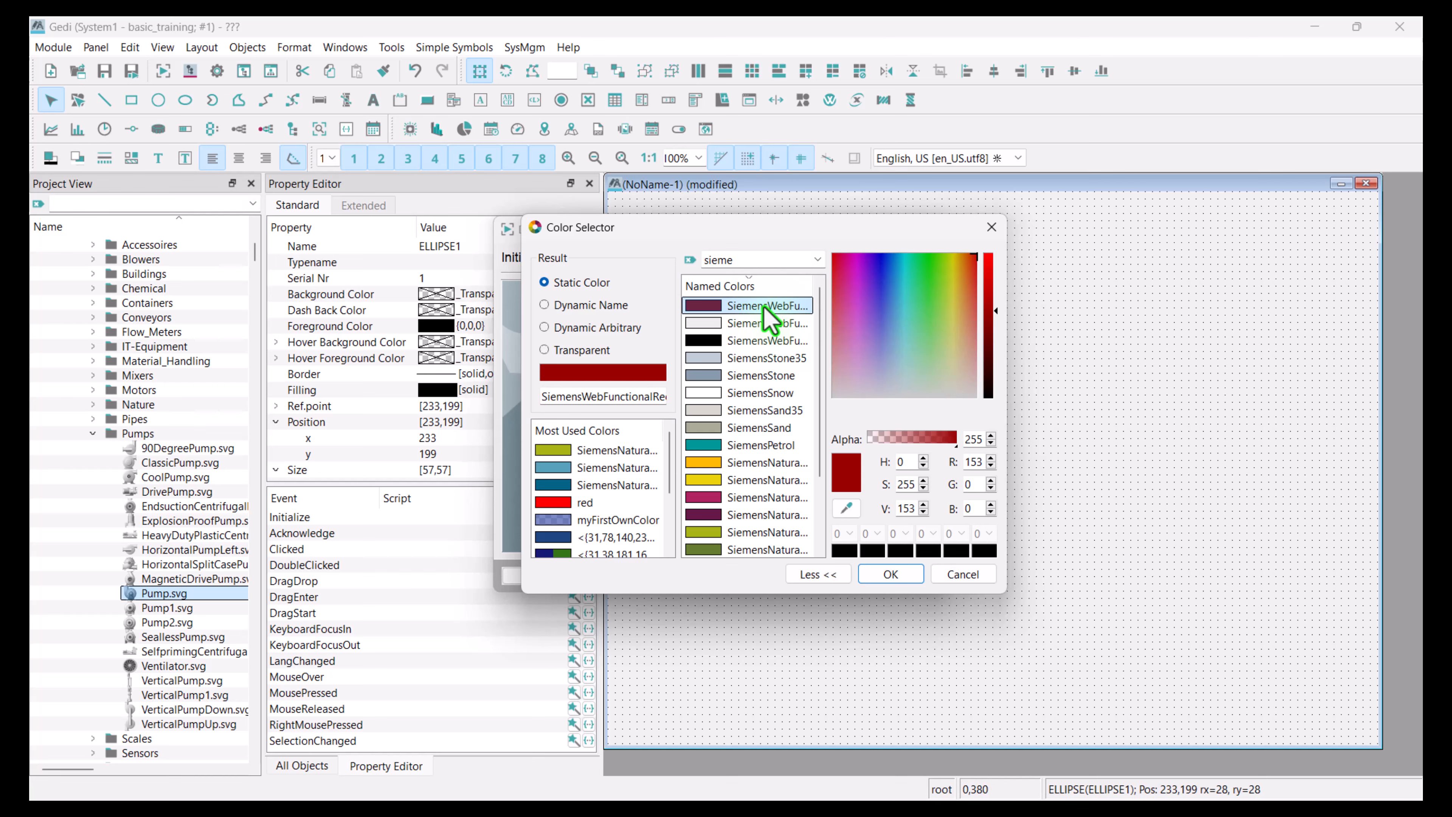
{"action": "left_click", "coordinate": [890, 574]}
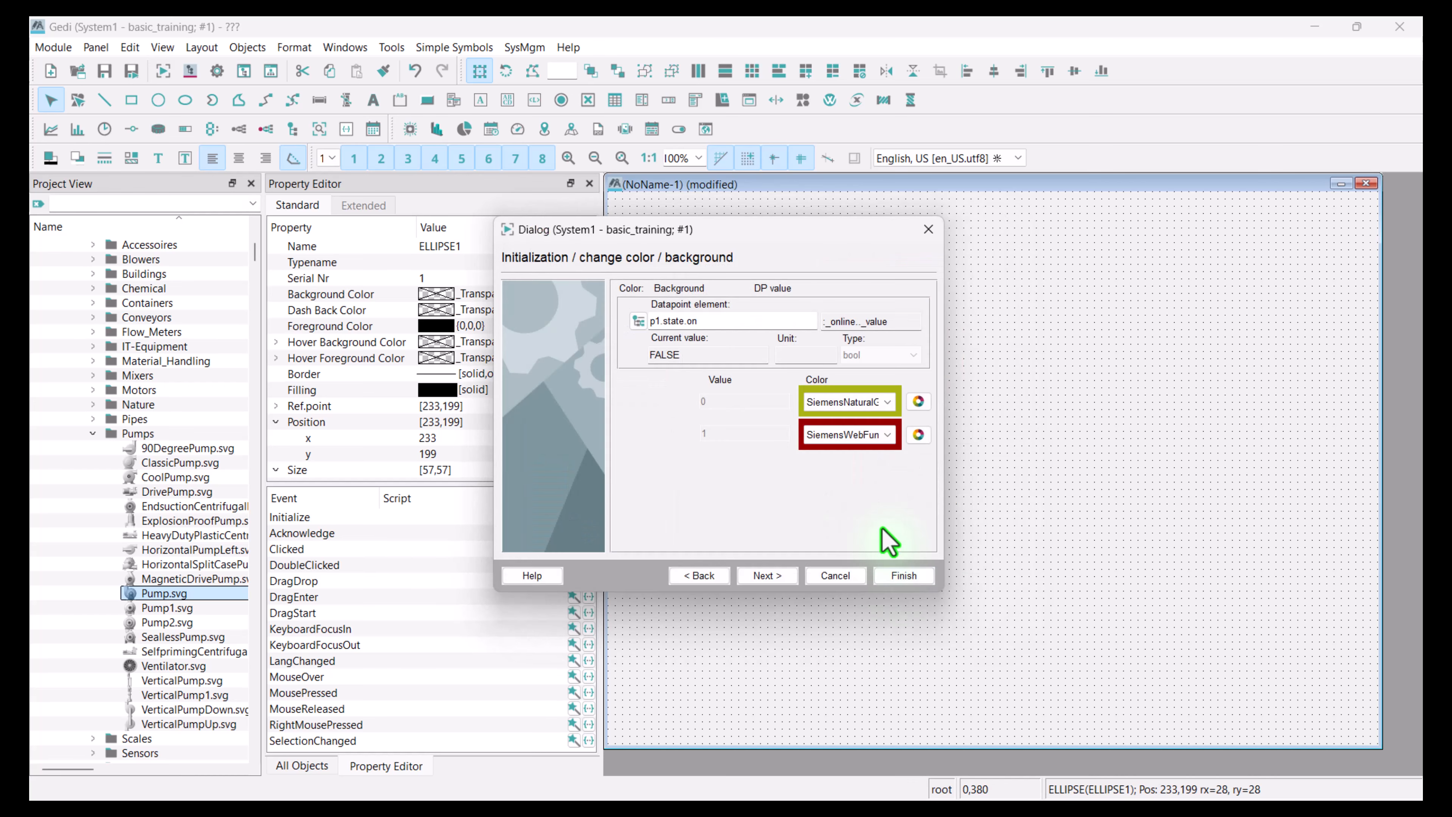
{"action": "left_click", "coordinate": [903, 577]}
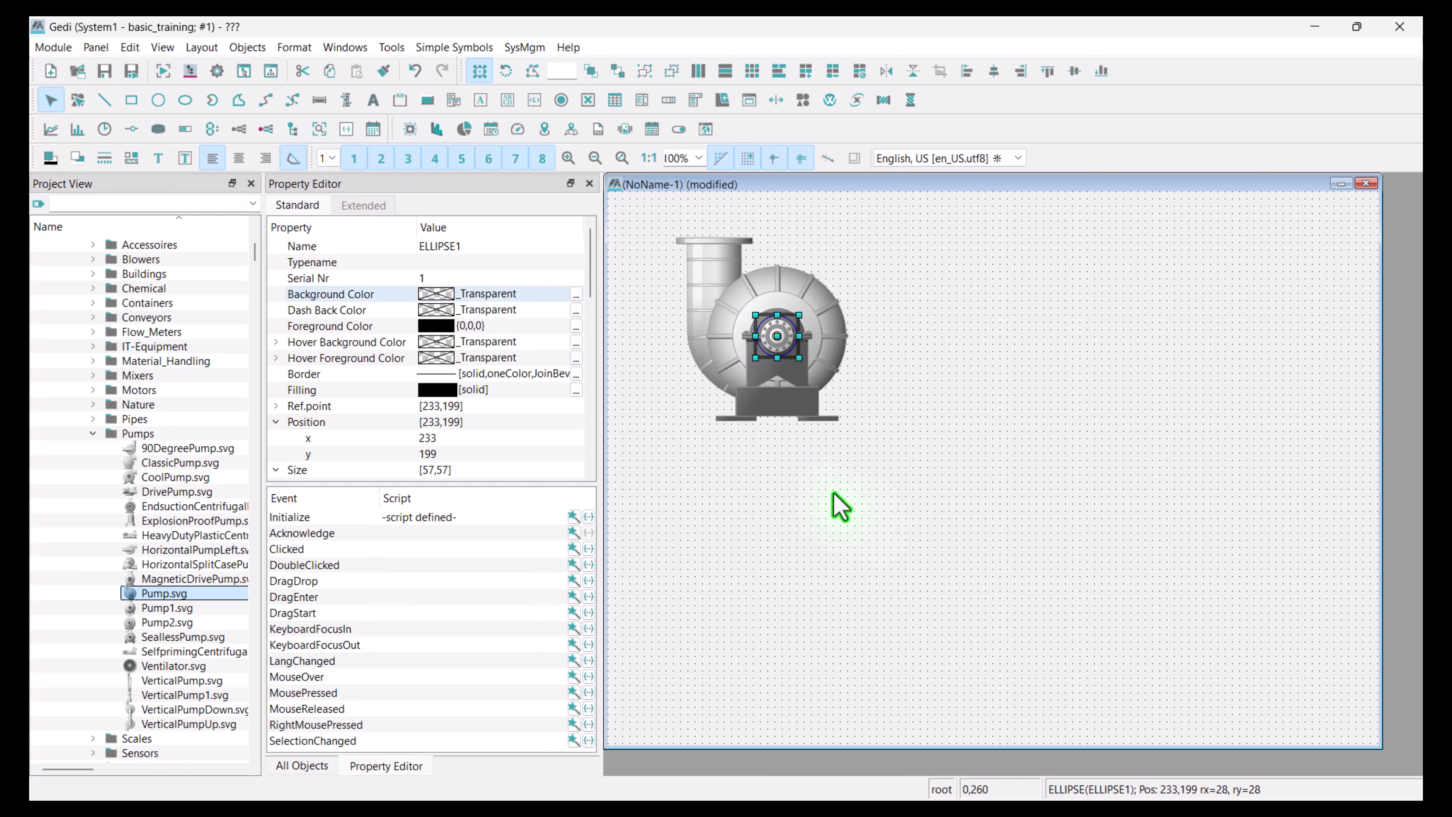
Save the panel as pump in the project's panels folder and show it in QuickTest.
{"action": "left_click", "coordinate": [132, 71]}
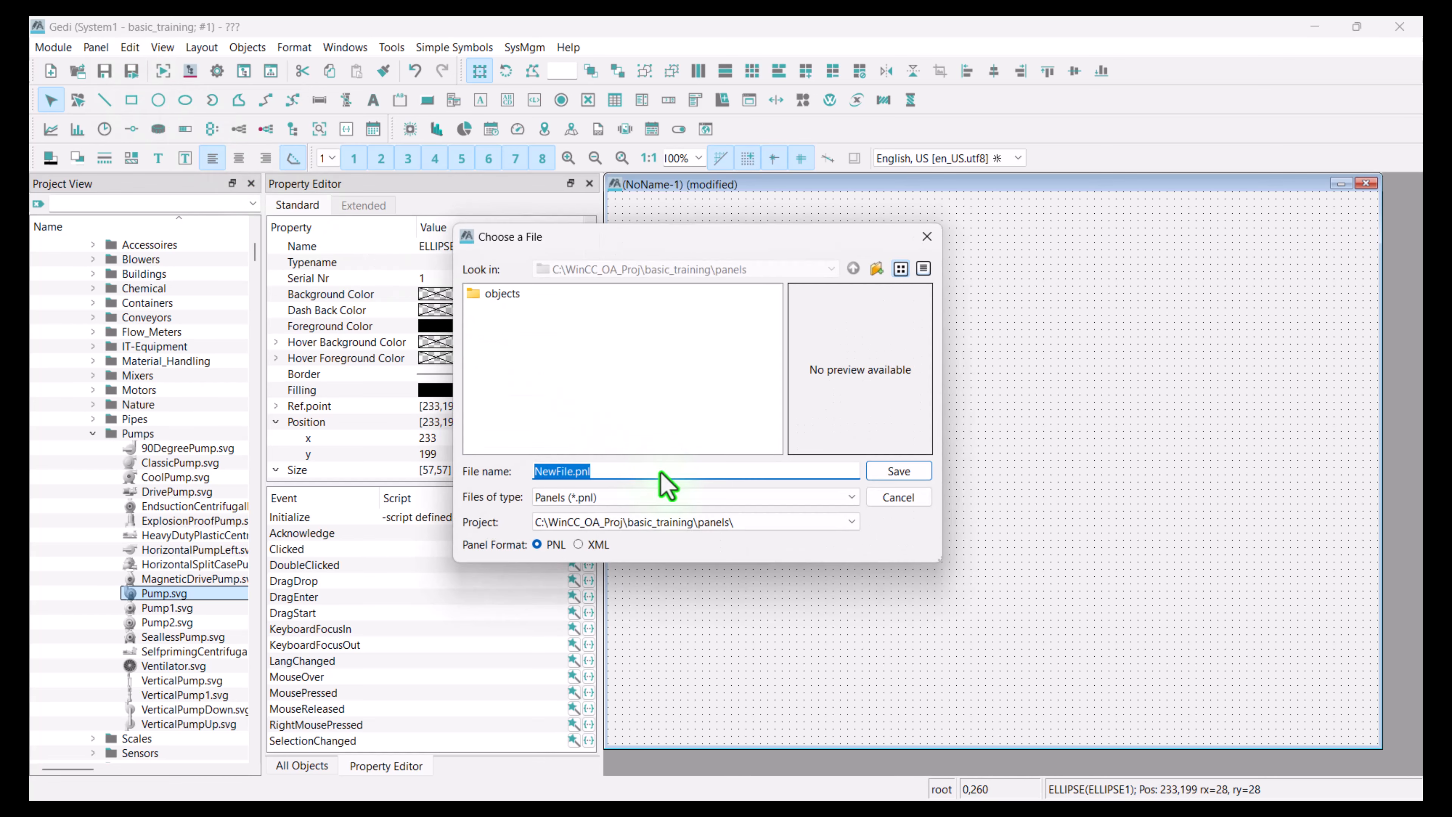
{"action": "type", "text": "pump"}
{"action": "key", "text": "Return"}
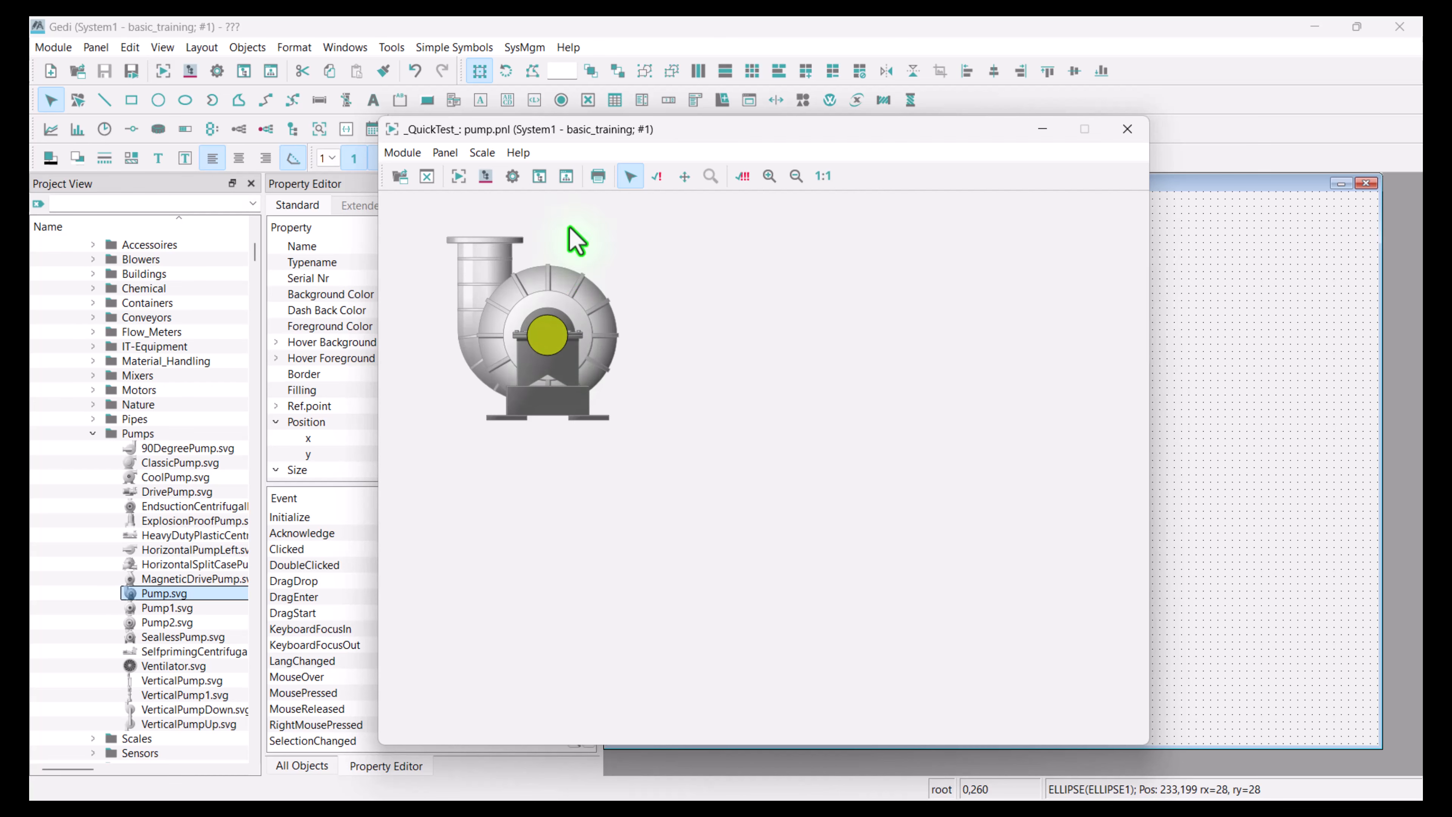
Move the QuickTest window aside, then open the datapoint parameterization module and place it over the project and property panes.
{"action": "left_click_drag", "start_coordinate": [594, 130], "coordinate": [832, 119]}
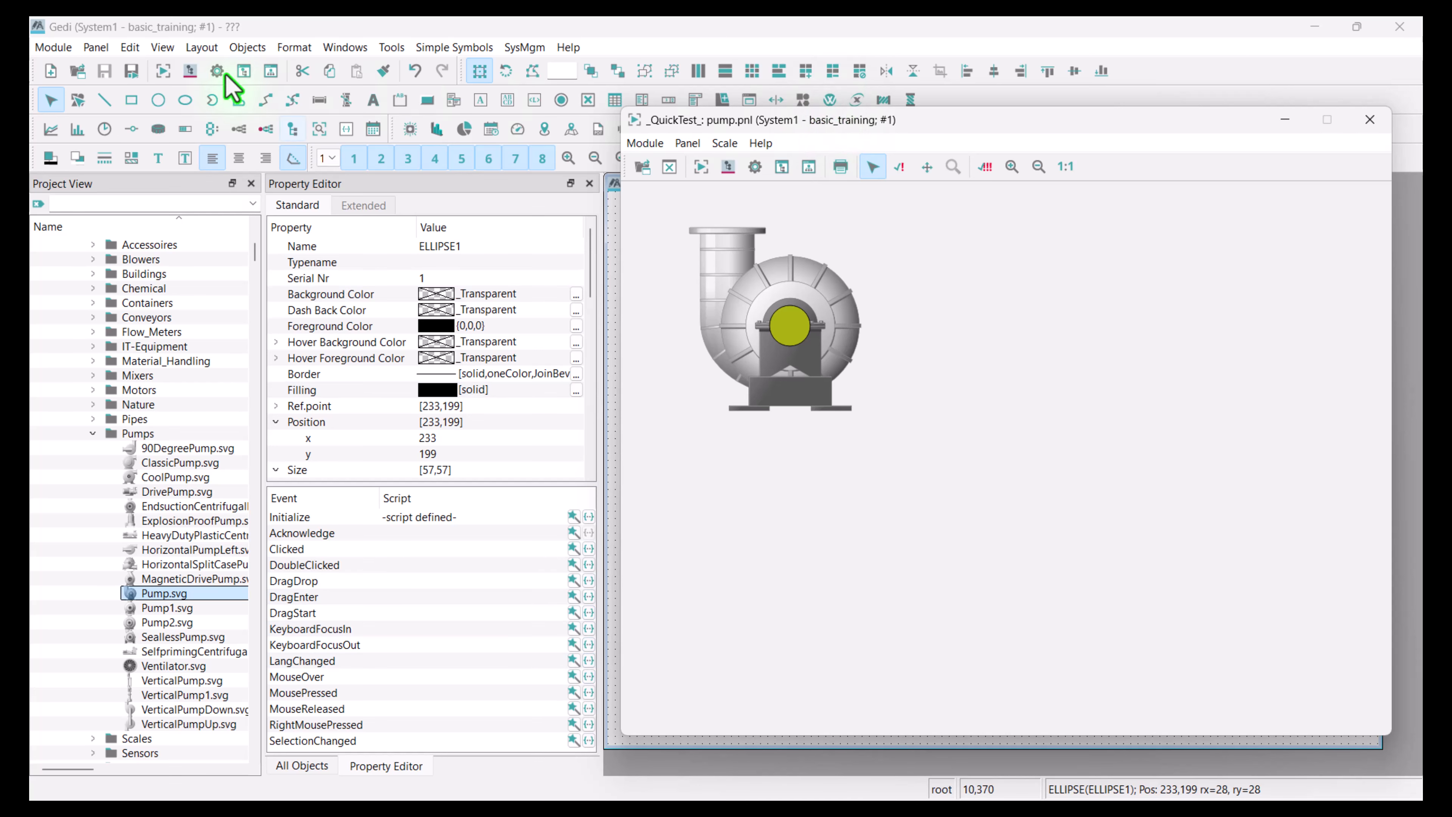
{"action": "left_click", "coordinate": [189, 72]}
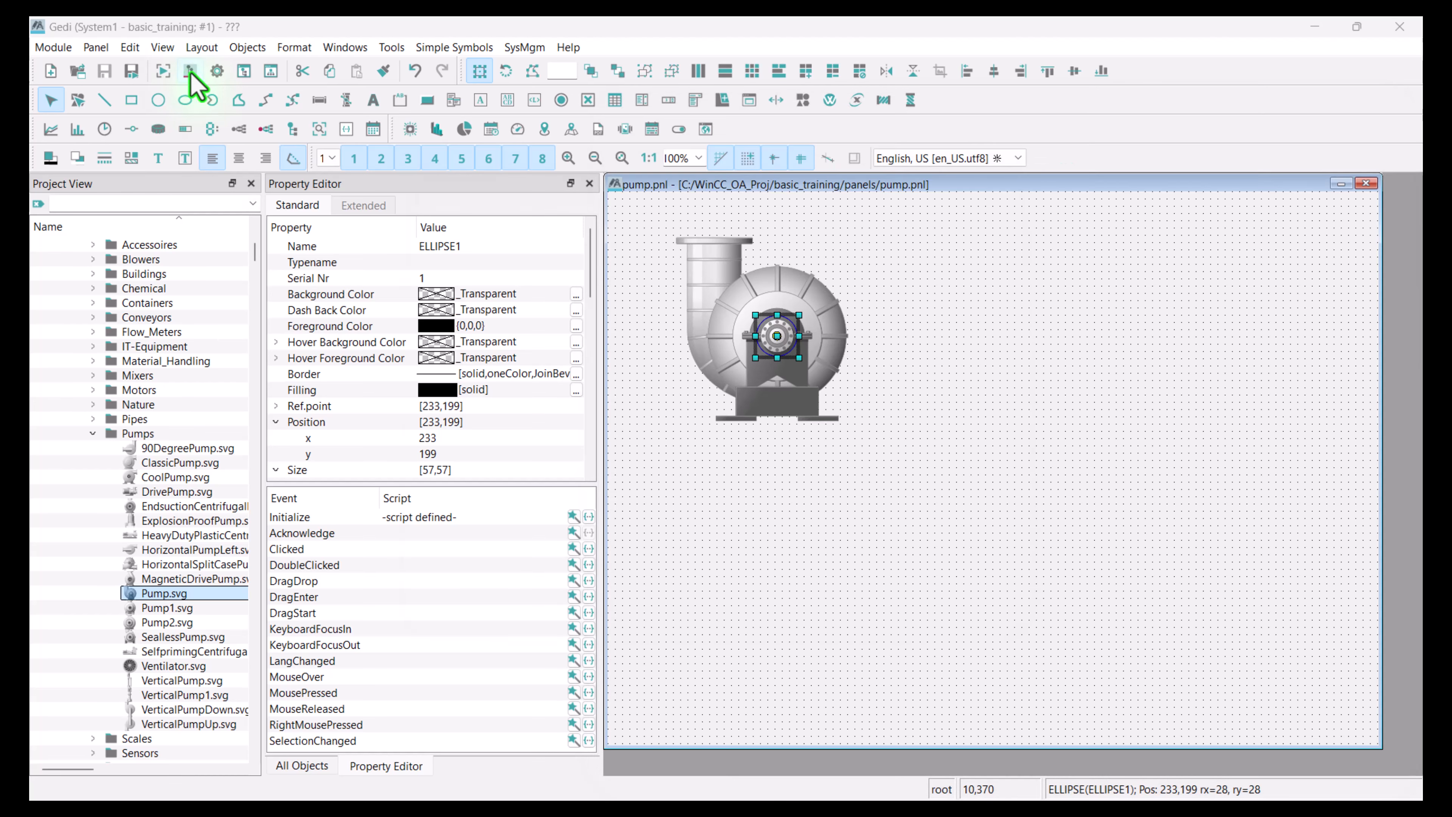
{"action": "left_click_drag", "start_coordinate": [638, 174], "coordinate": [340, 135]}
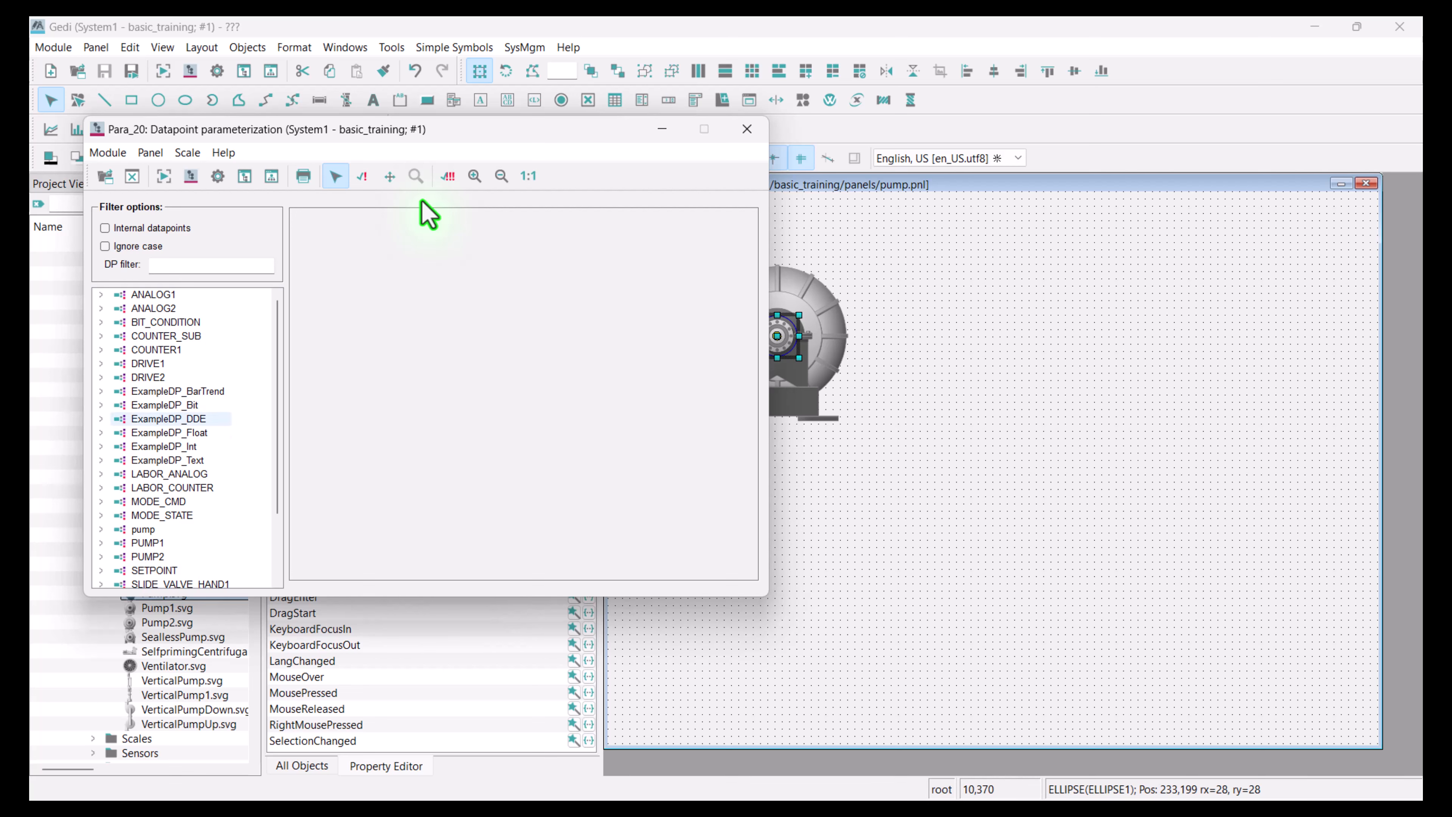
Expand the pump datapoint type down to the state node of p1 and open the original attributes of its on element.
{"action": "scroll", "coordinate": [172, 531], "scroll_direction": "down", "scroll_amount": 1}
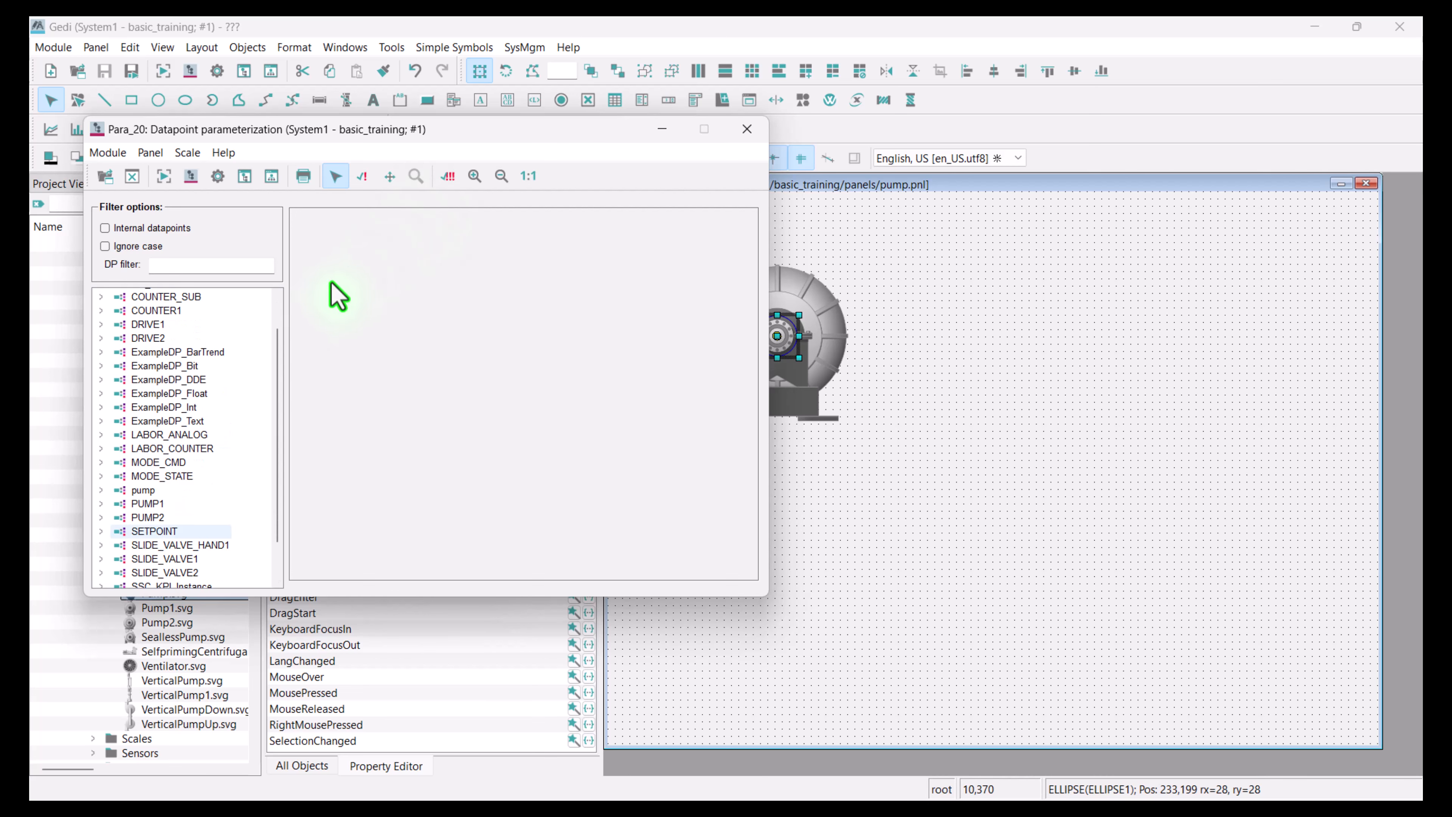
{"action": "left_click", "coordinate": [101, 490]}
{"action": "left_click", "coordinate": [117, 503]}
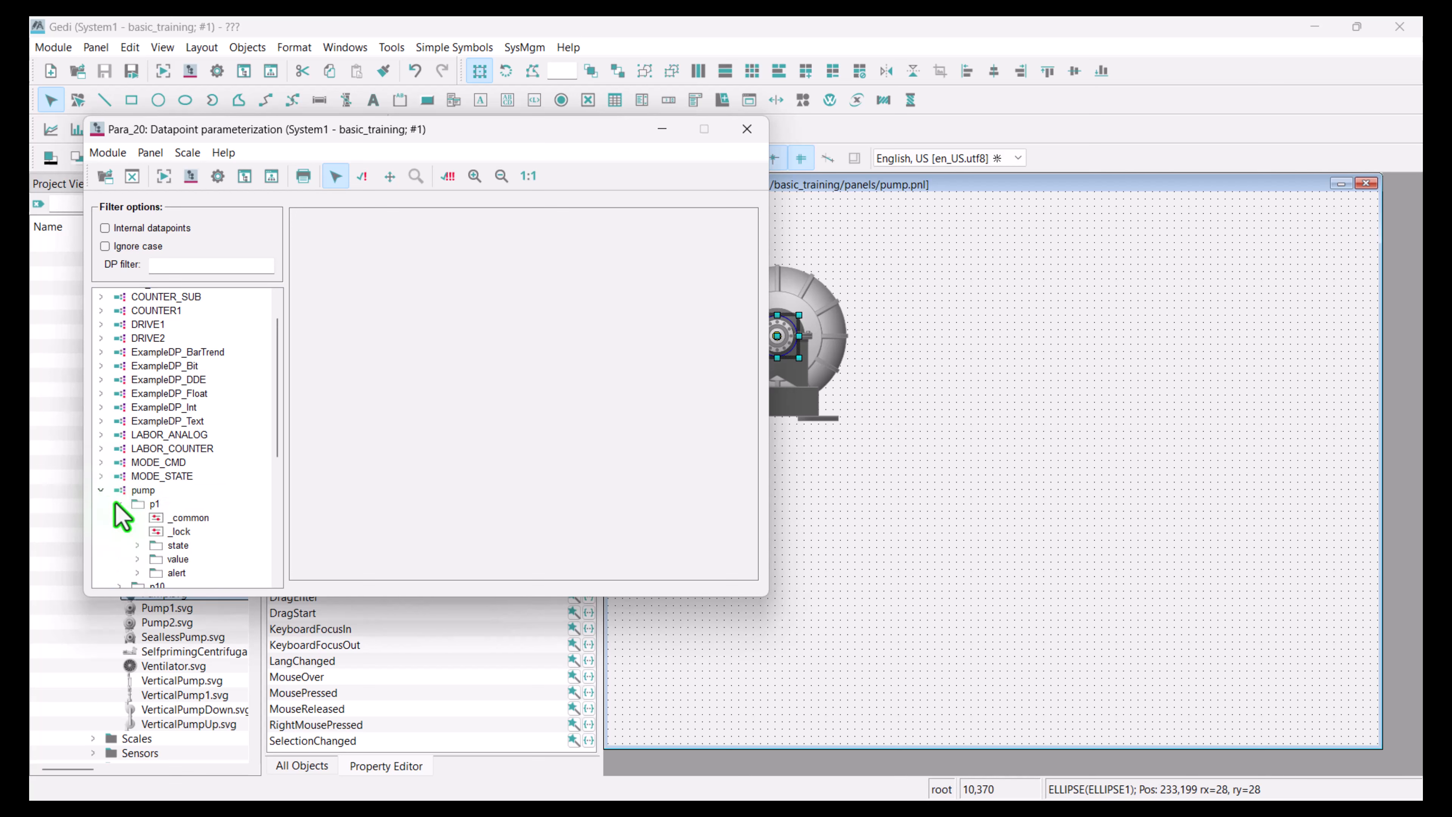
{"action": "left_click", "coordinate": [138, 545]}
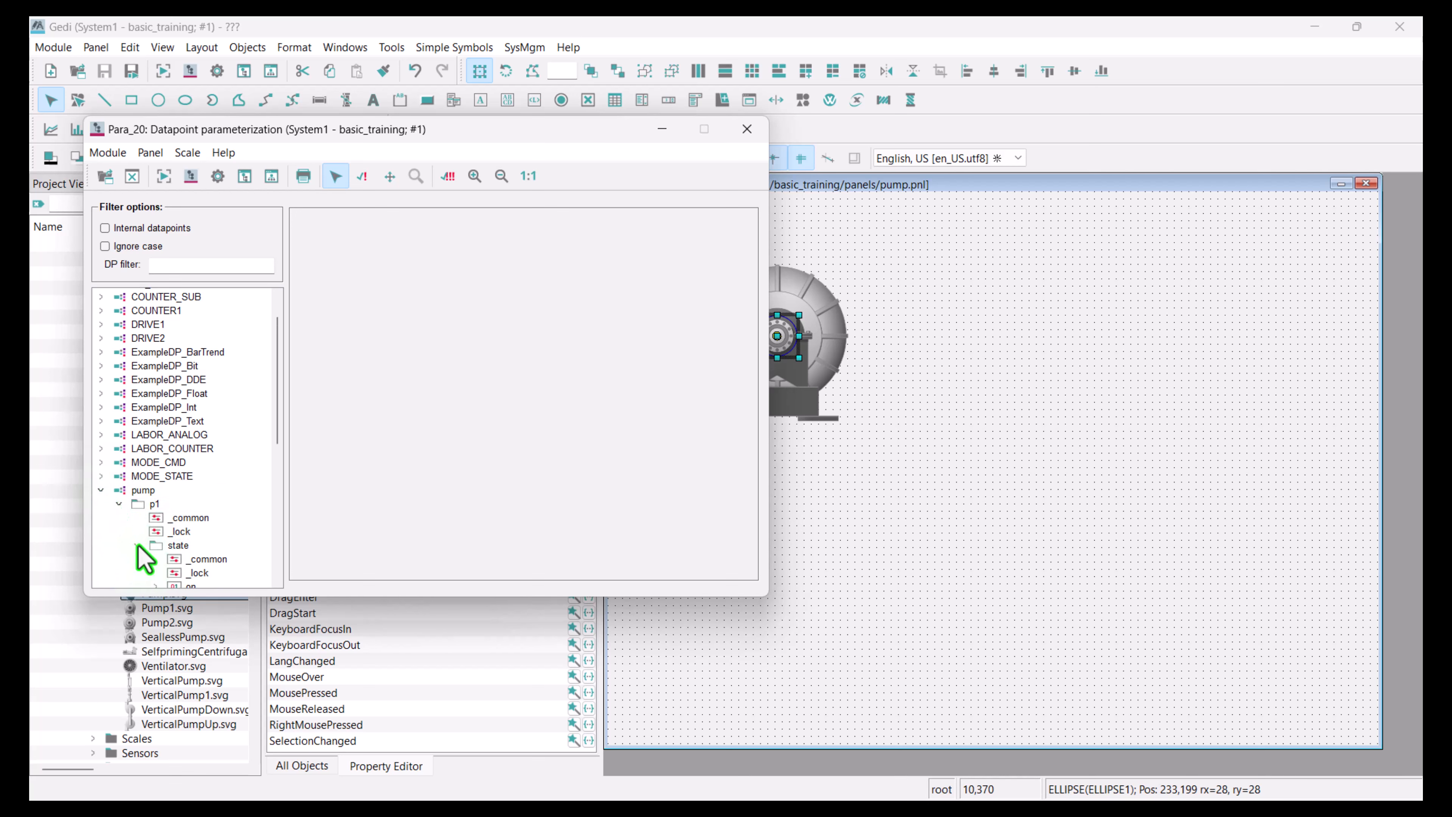
{"action": "scroll", "coordinate": [190, 553], "scroll_direction": "down", "scroll_amount": 1}
{"action": "left_click", "coordinate": [188, 549]}
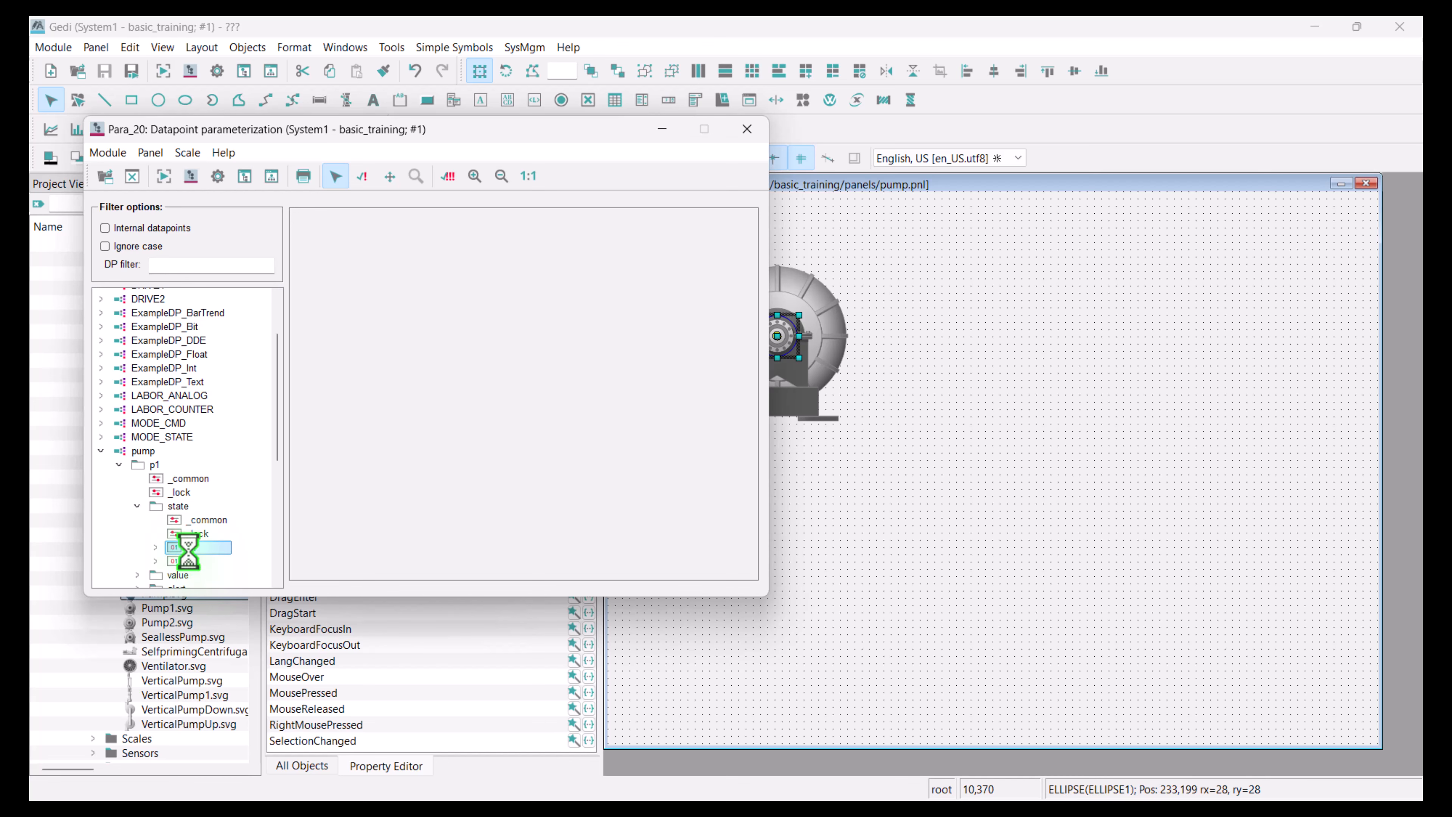
Set the original value of p1.state.on to 1 and apply it.
{"action": "left_click_drag", "start_coordinate": [446, 273], "coordinate": [338, 276]}
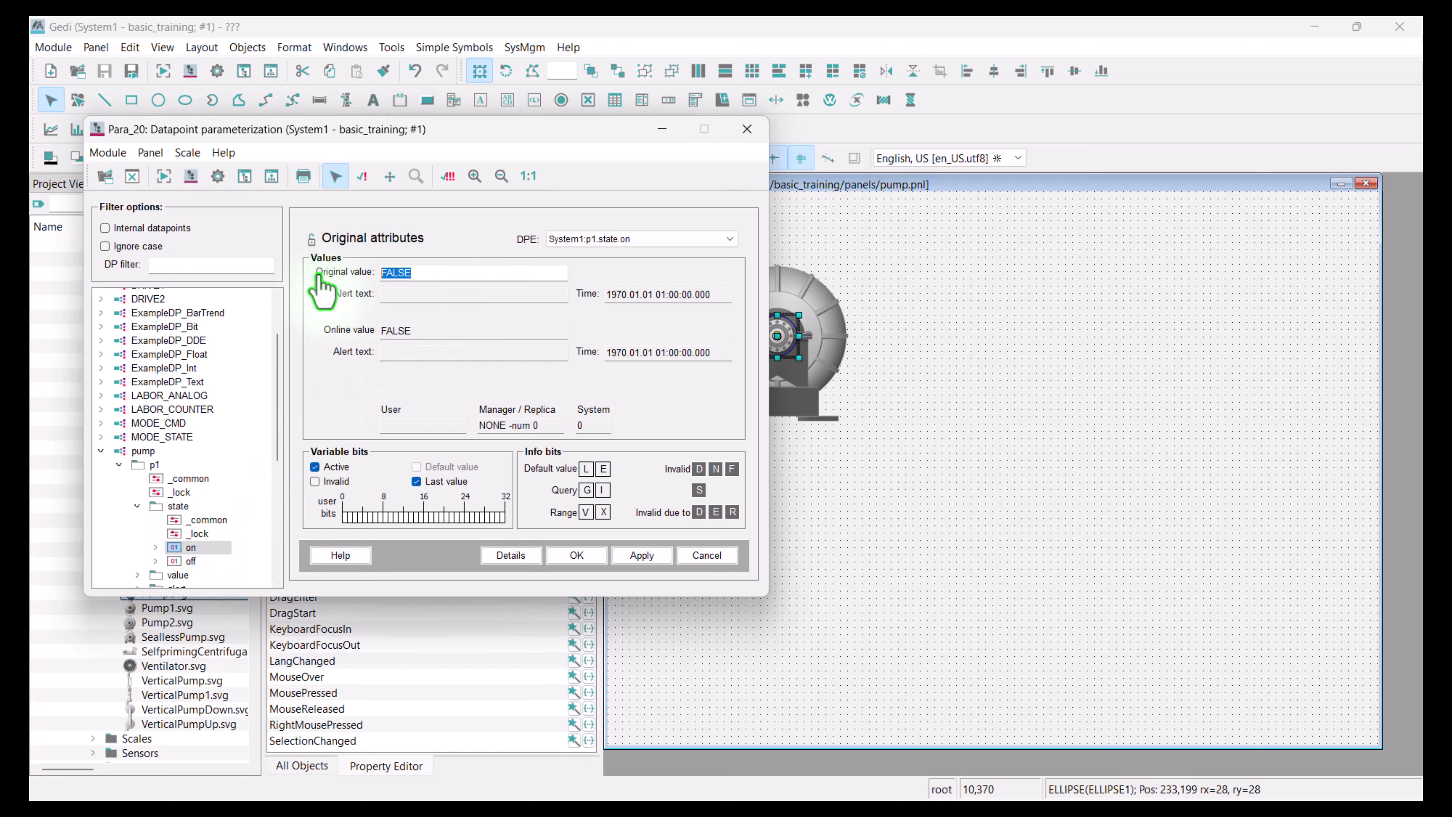
{"action": "type", "text": "1"}
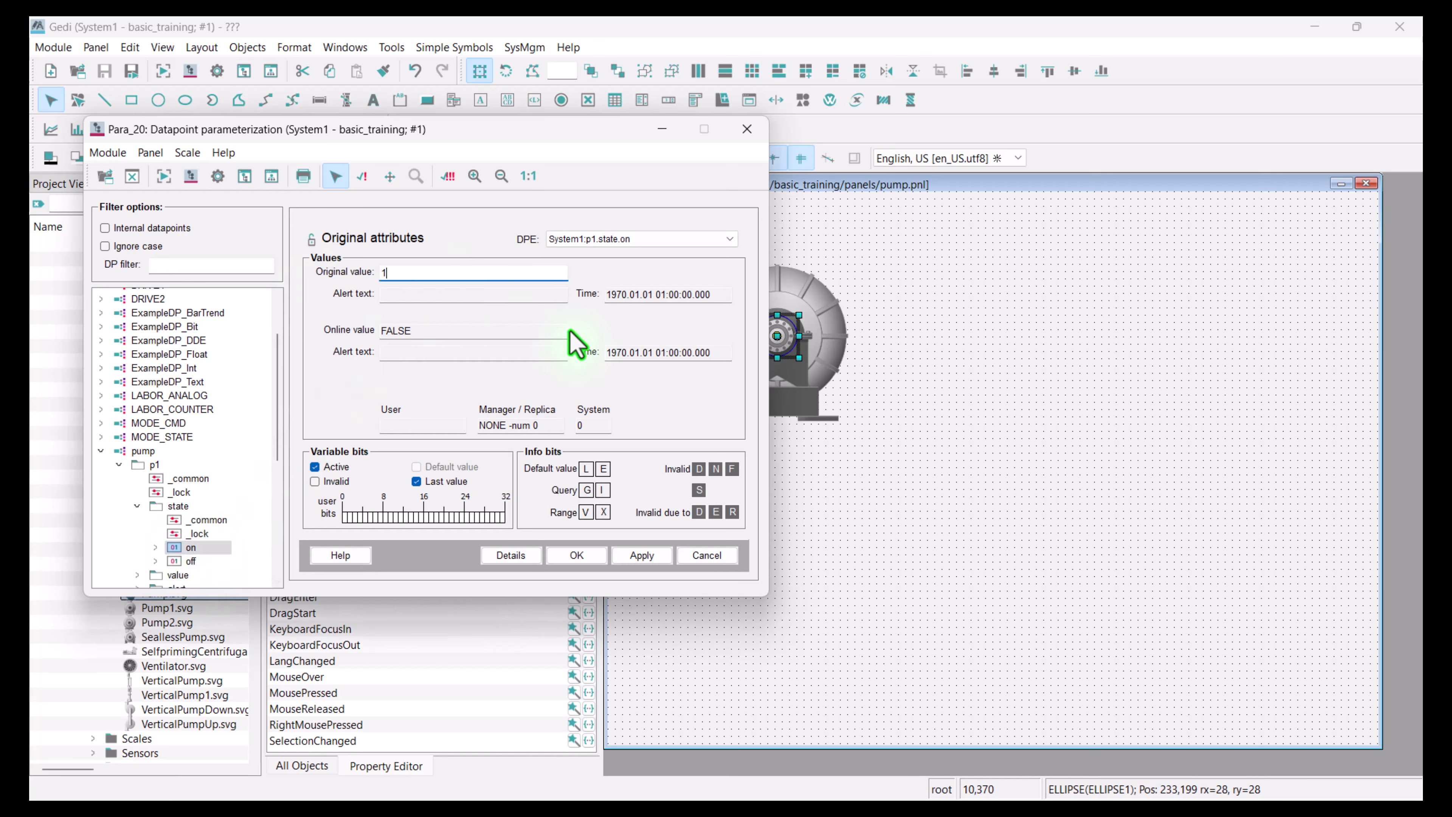
{"action": "key", "text": "Return"}
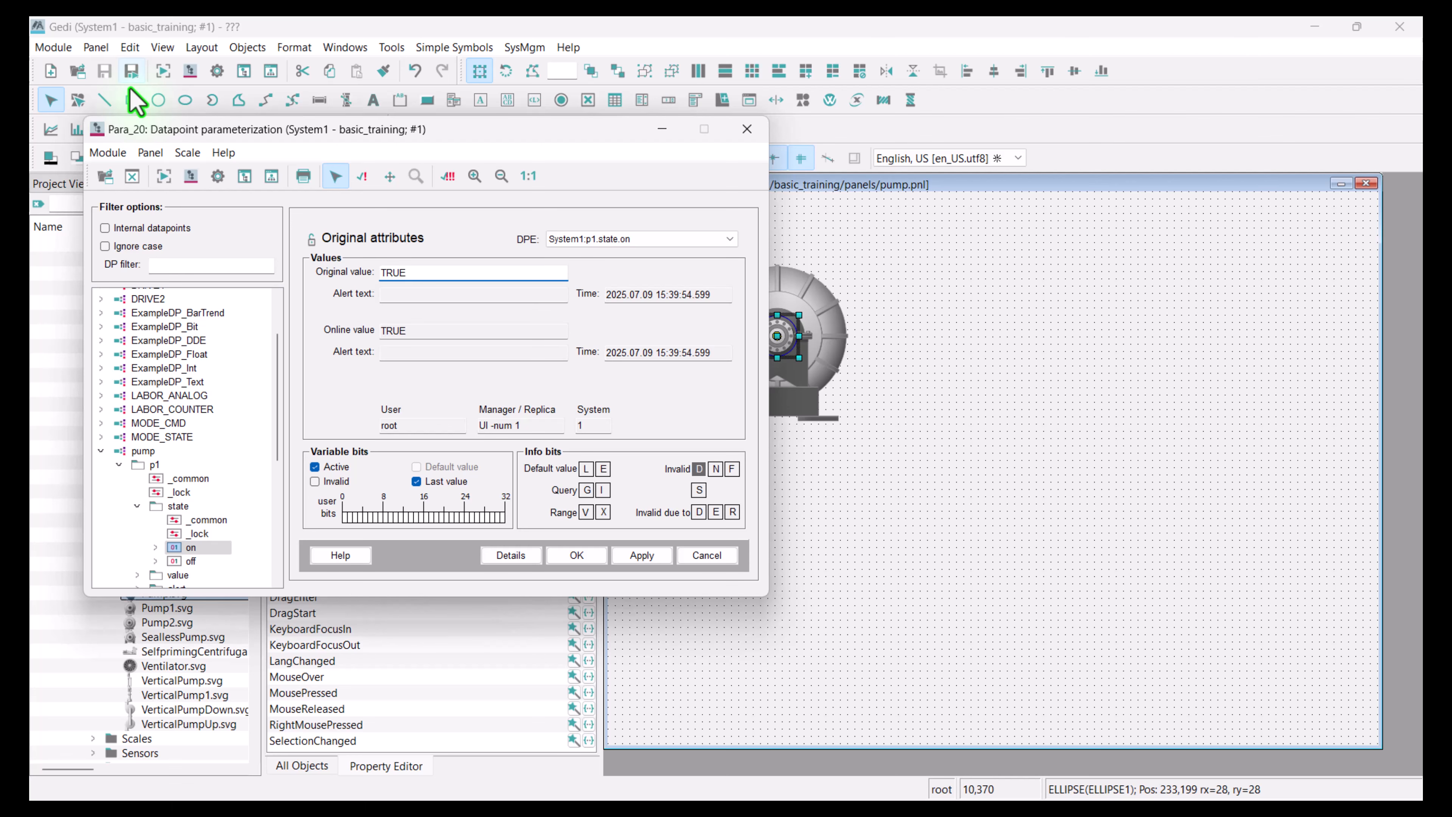
Show the pump panel in QuickTest and place its window beside the datapoint parameterization window.
{"action": "left_click", "coordinate": [163, 70]}
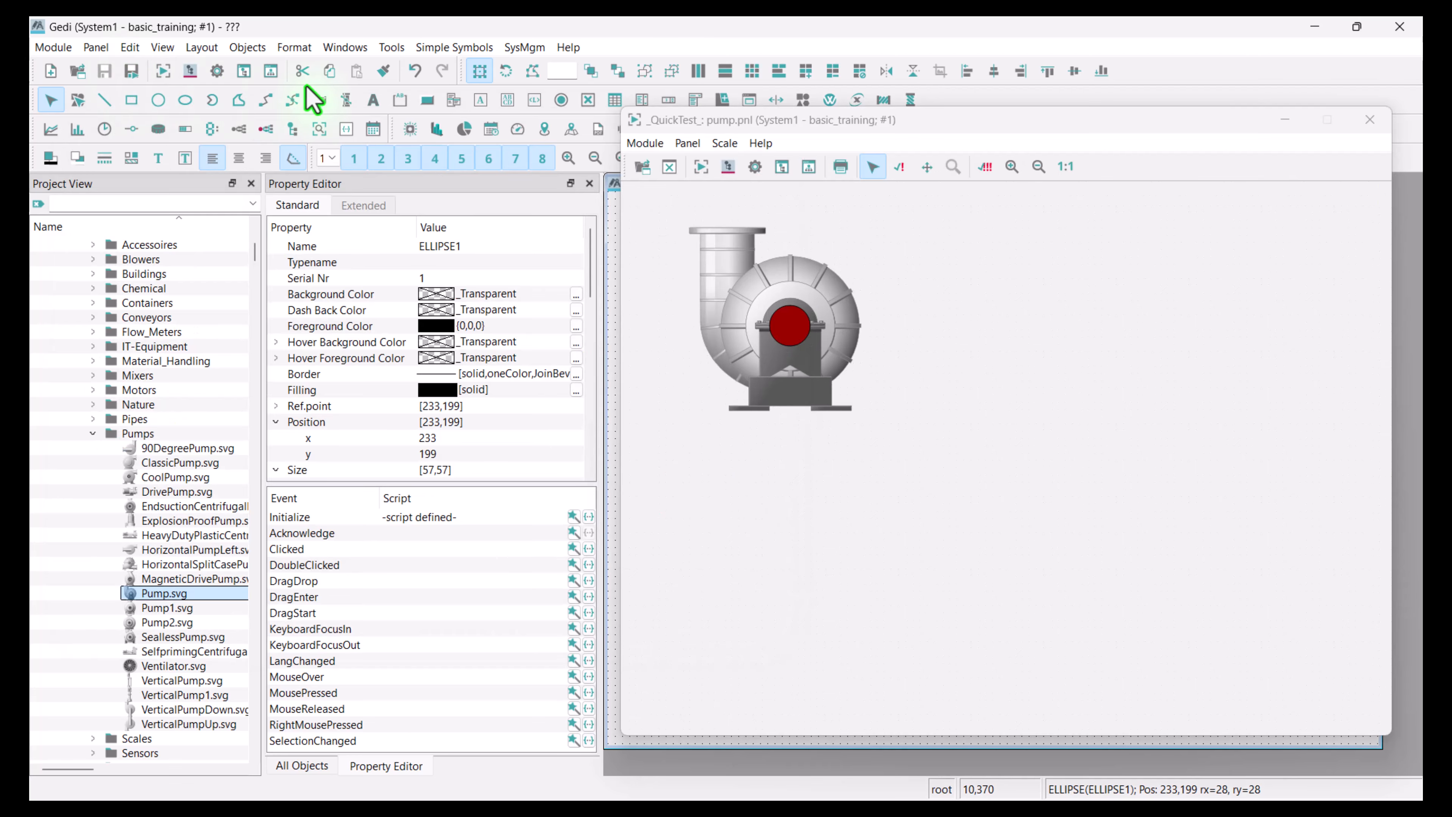
{"action": "left_click_drag", "start_coordinate": [759, 121], "coordinate": [846, 130]}
{"action": "left_click_drag", "start_coordinate": [846, 129], "coordinate": [897, 124]}
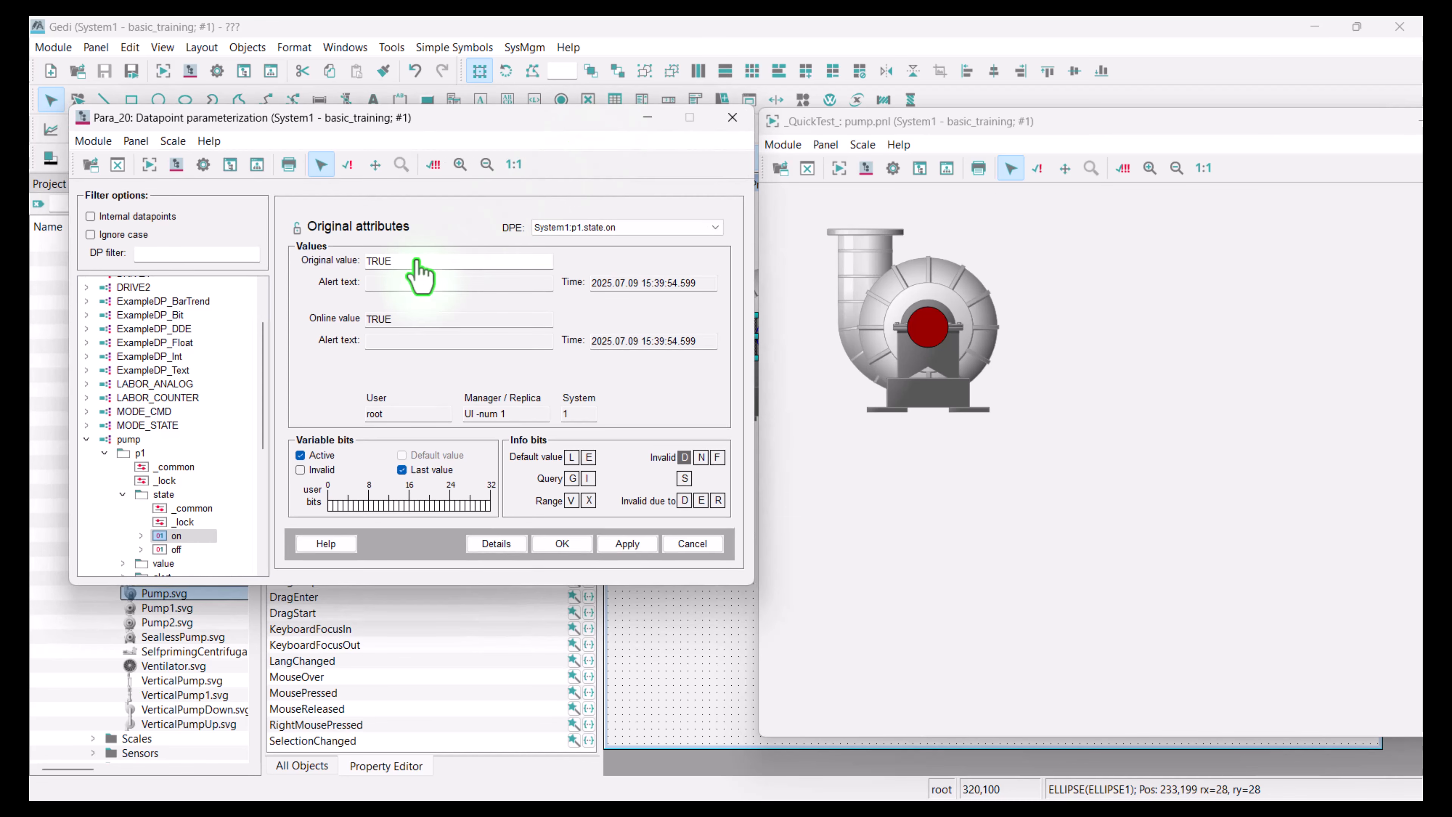
Set the original value of p1.state.on to FALSE to test the circle's color in the pump panel.
{"action": "left_click_drag", "start_coordinate": [422, 262], "coordinate": [312, 262]}
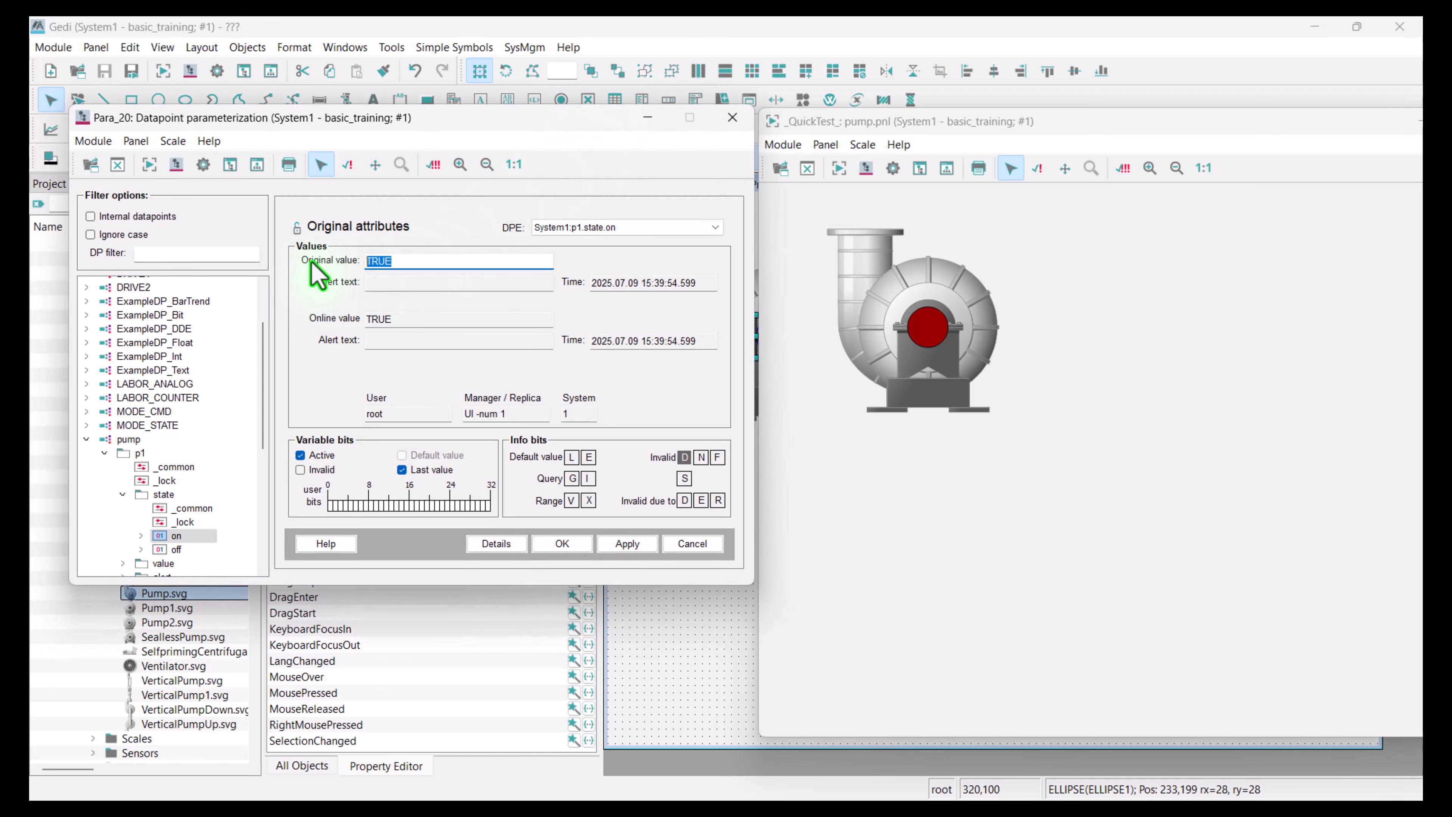
{"action": "type", "text": "FALSE"}
{"action": "key", "text": "Return"}
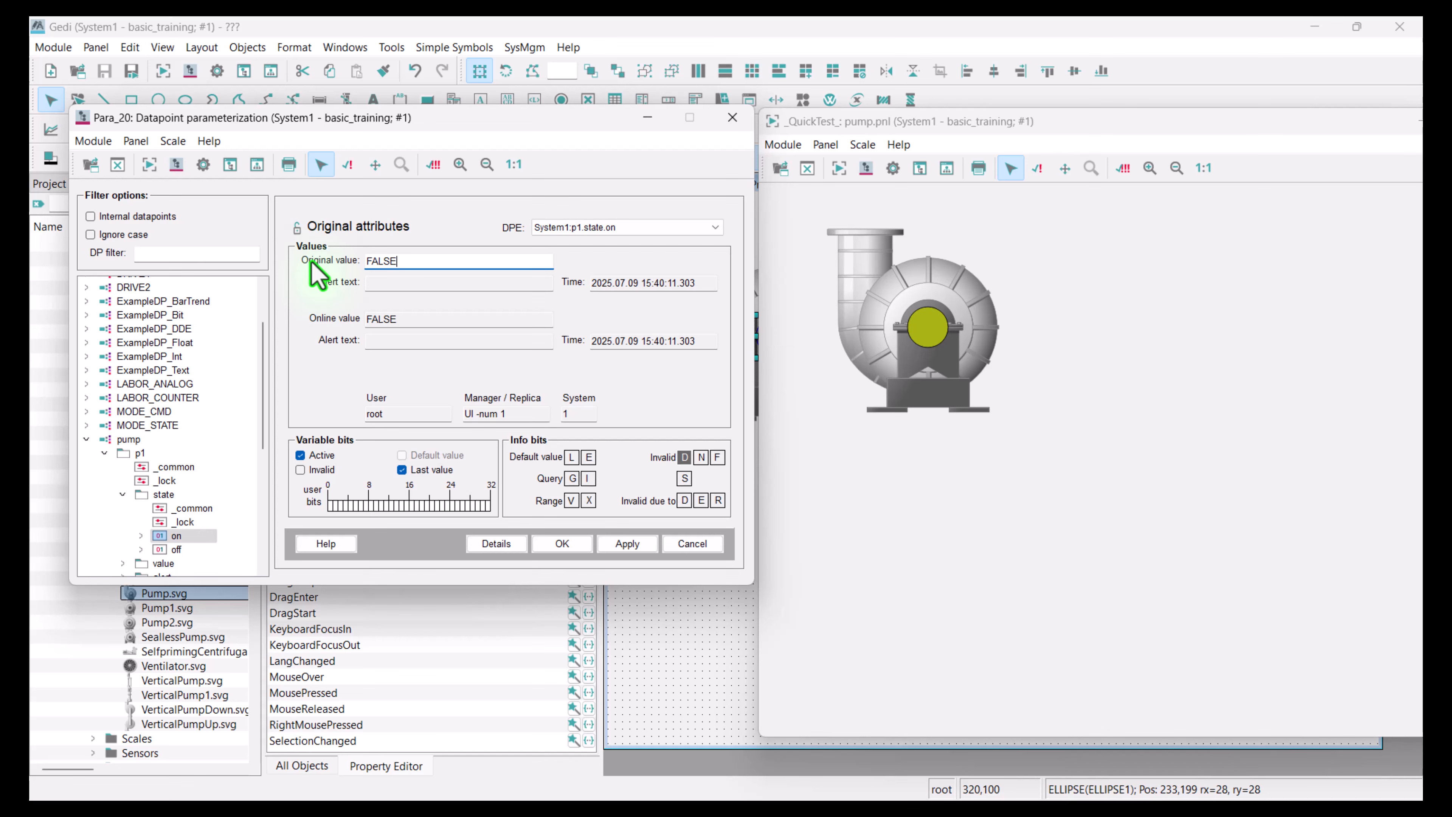
Switch the original value of p1.state.on to TRUE to test the circle's other color.
{"action": "key", "text": "BackSpace"}
{"action": "key", "text": "BackSpace"}
{"action": "key", "text": "BackSpace"}
{"action": "key", "text": "BackSpace"}
{"action": "key", "text": "BackSpace"}
{"action": "type", "text": "TRUE"}
{"action": "key", "text": "Return"}
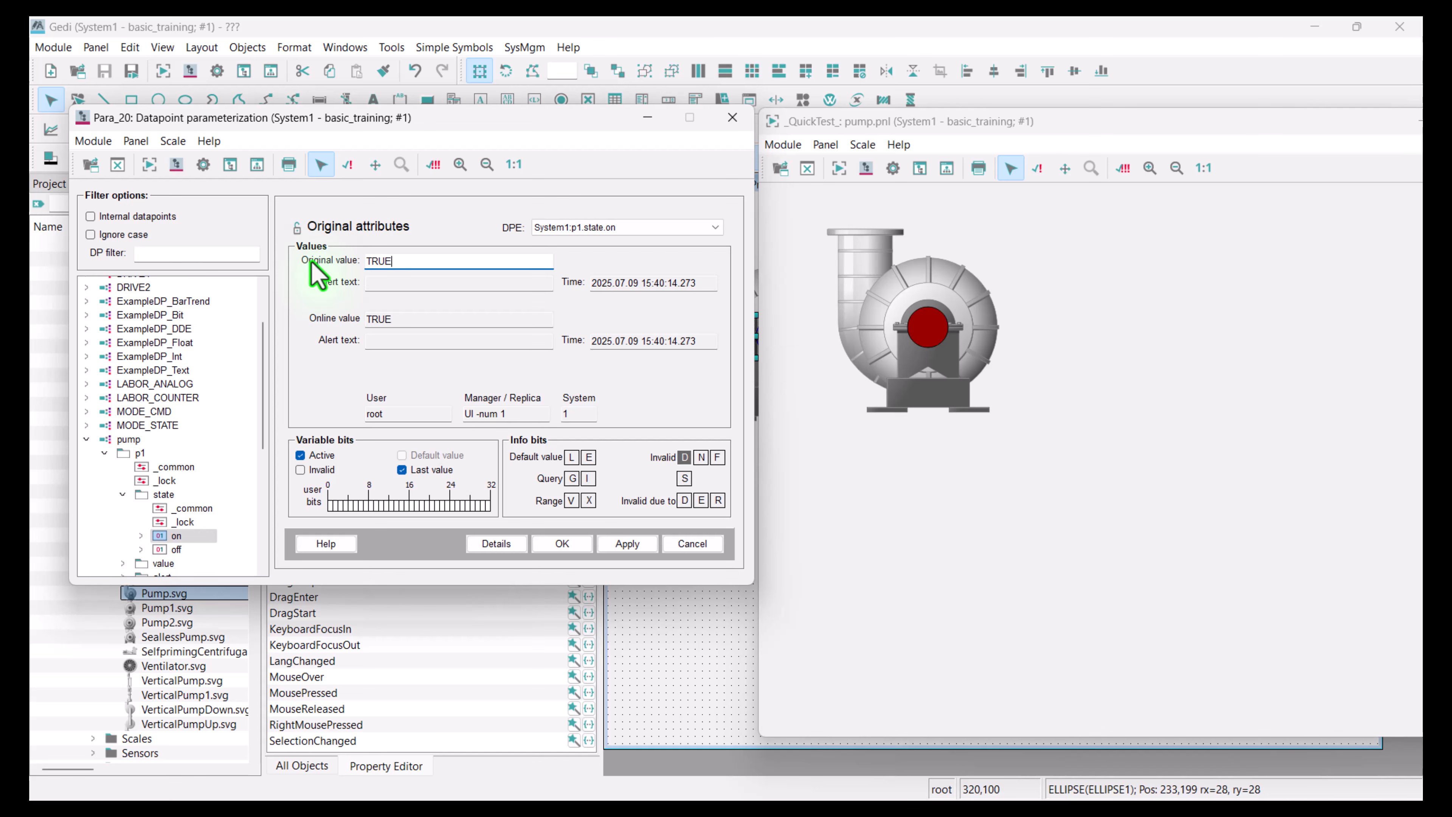